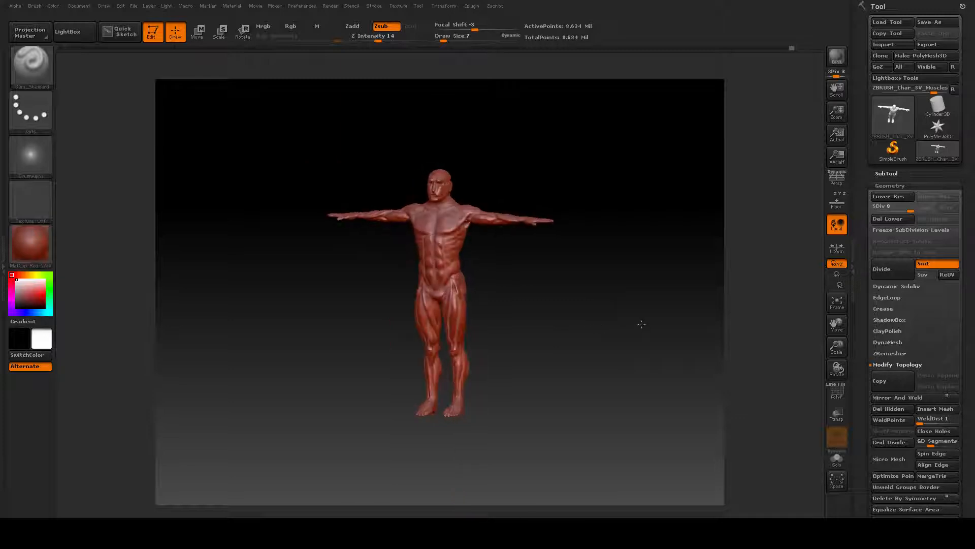
Examine the muscular figure's head, neck and shoulders up close from the side and front.
alt+drag(571, 316, 572, 343)
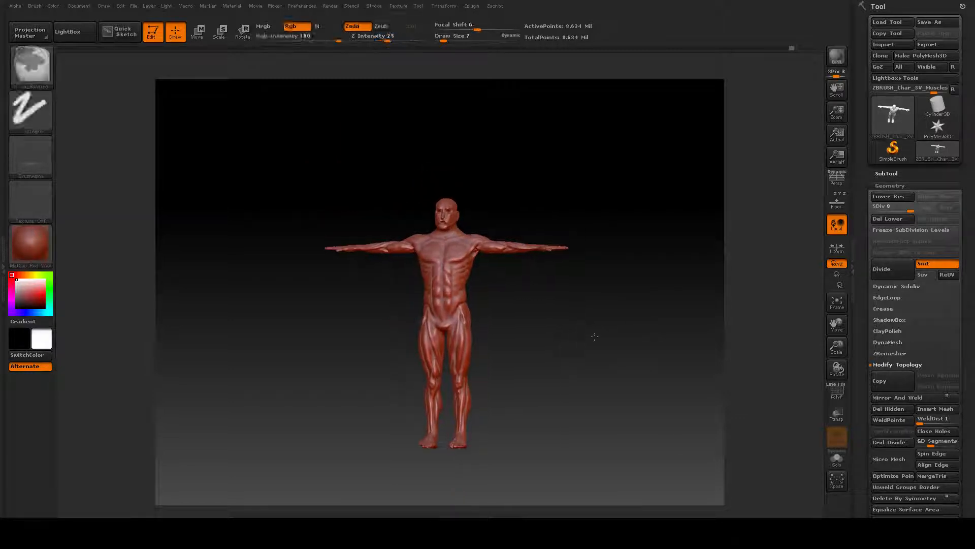
ctrl+right_drag(594, 336, 600, 472)
right_drag(600, 472, 549, 470)
right_drag(548, 356, 664, 366)
alt+right_drag(604, 347, 604, 513)
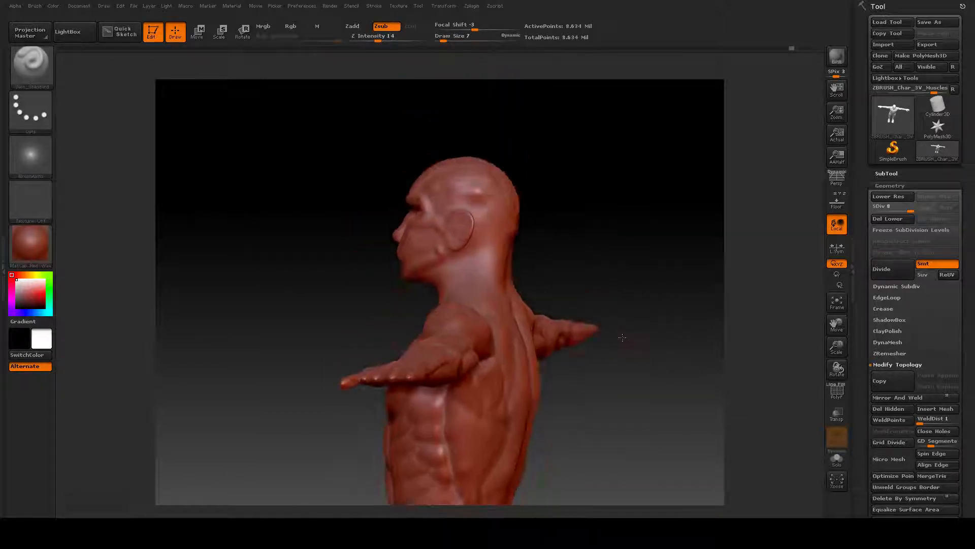
alt+right_drag(620, 305, 624, 362)
alt+right_drag(624, 362, 622, 320)
mouse_move(618, 86)
alt+right_down()
mouse_move(616, 279)
mouse_move(629, 283)
mouse_move(614, 259)
mouse_move(614, 274)
mouse_move(622, 267)
alt+right_up()
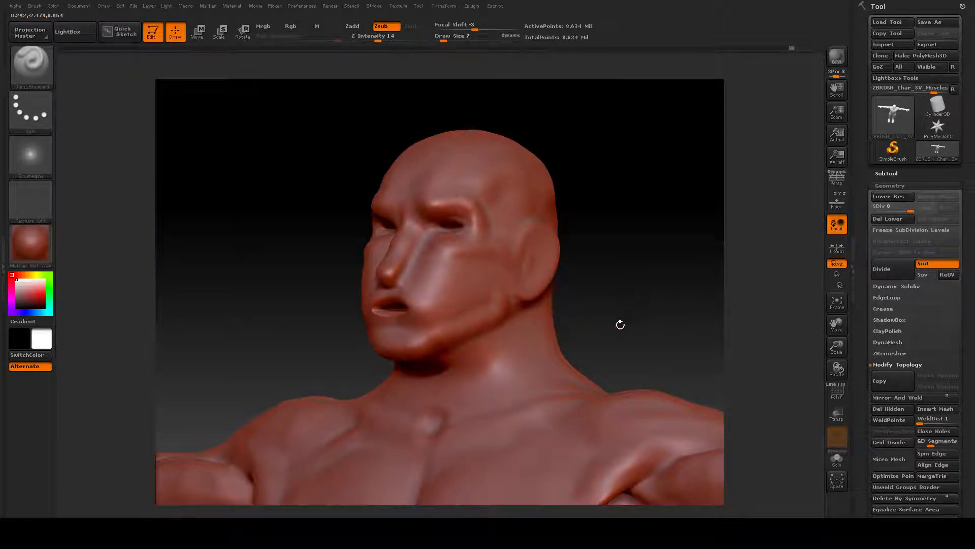
mouse_move(626, 295)
alt+right_down()
mouse_move(621, 317)
mouse_move(630, 322)
alt+right_up()
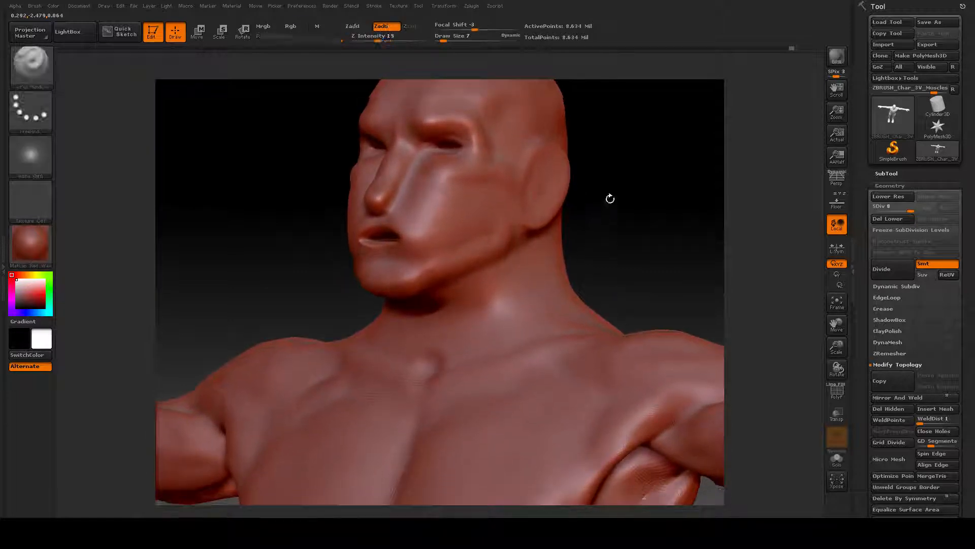
alt+right_drag(610, 198, 606, 278)
Examine the head's topology from several angles with PolyFrame display, and restore the plain shaded view.
key(shift+f)
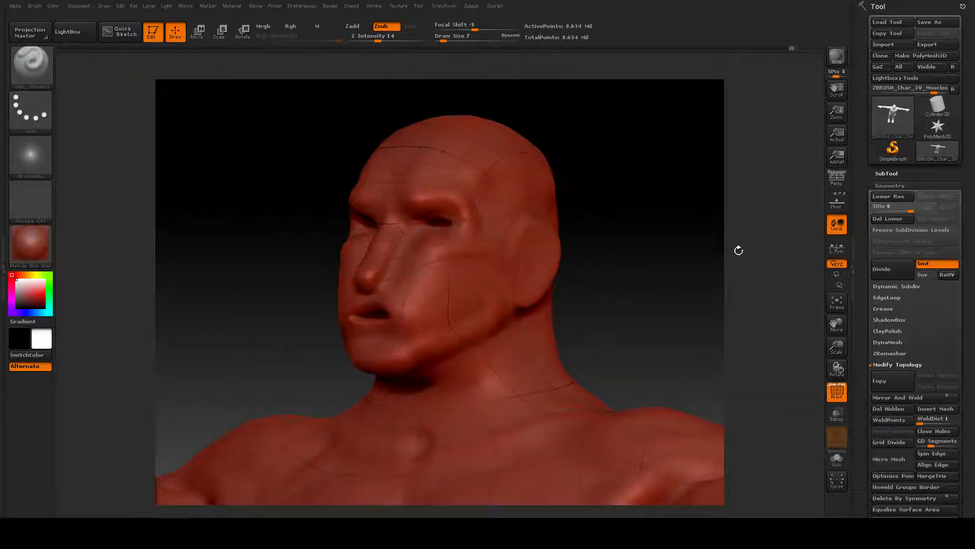
drag(688, 265, 717, 265)
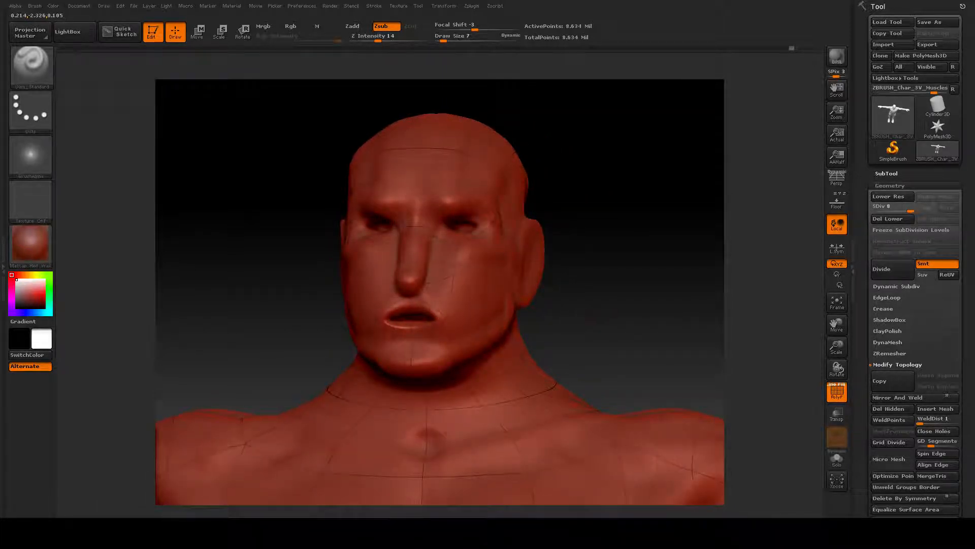
drag(585, 310, 546, 310)
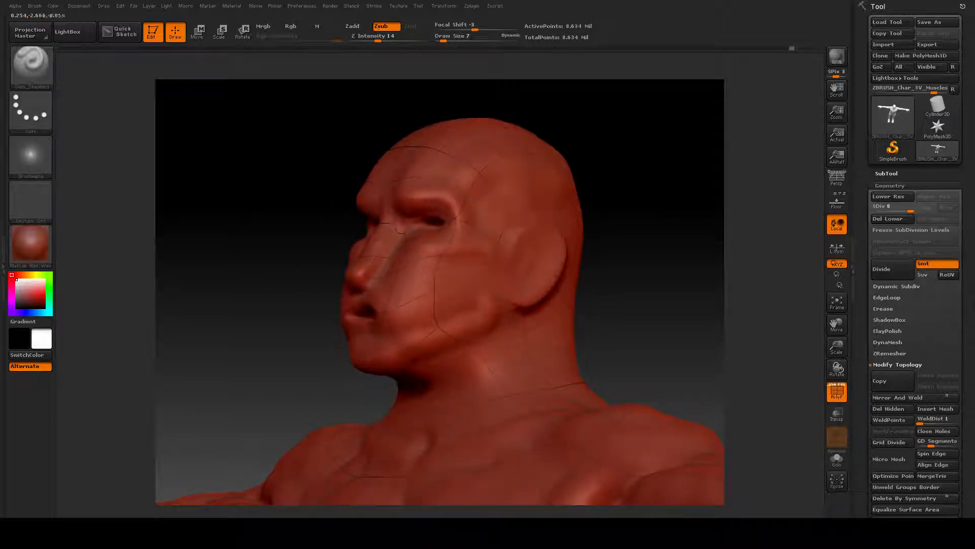
drag(632, 276, 487, 244)
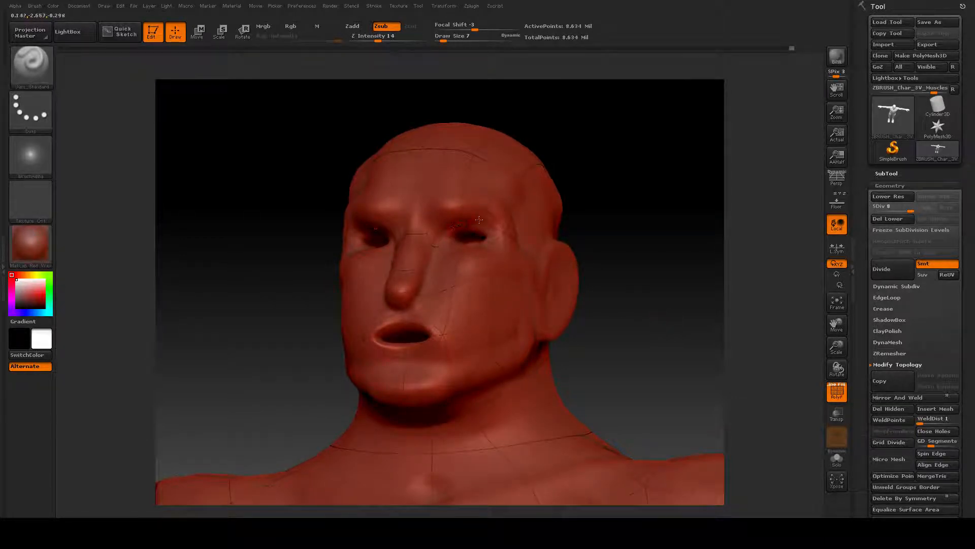
drag(643, 307, 642, 317)
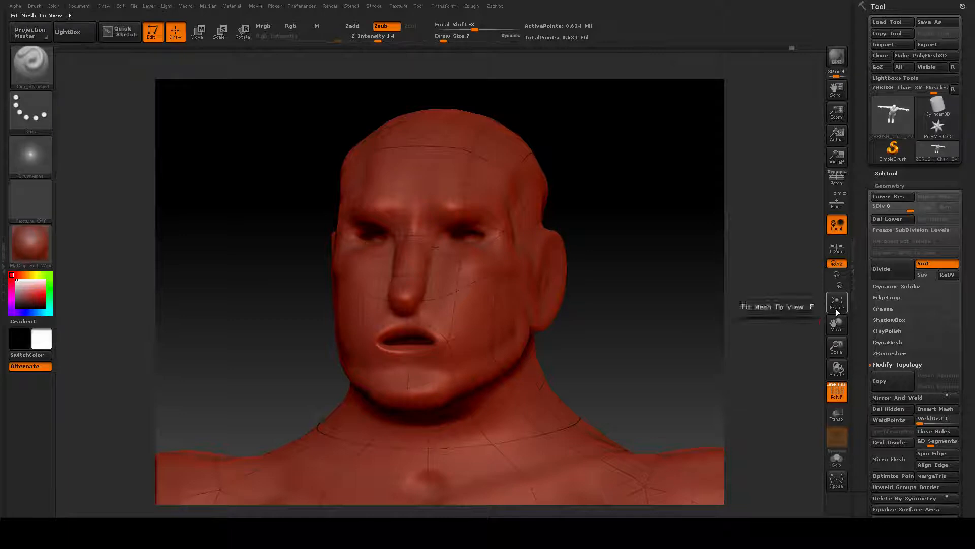
click(838, 392)
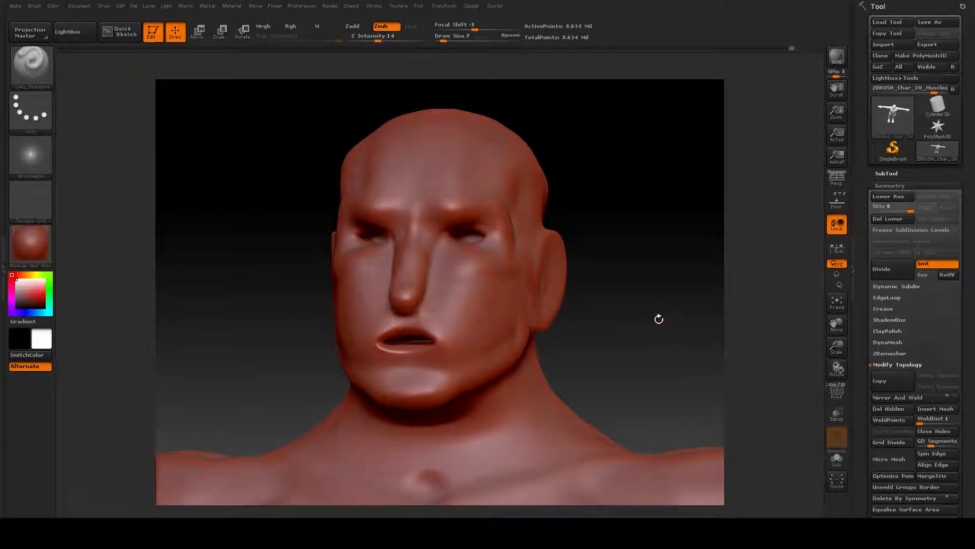
Choose the Move brush and enlarge its draw size to 78.
drag(621, 319, 653, 286)
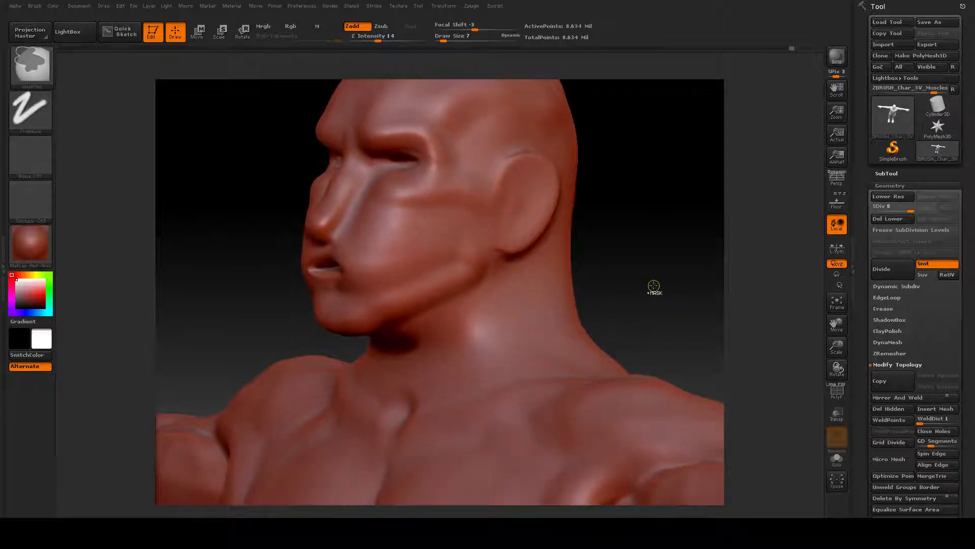
ctrl+right_drag(654, 285, 687, 323)
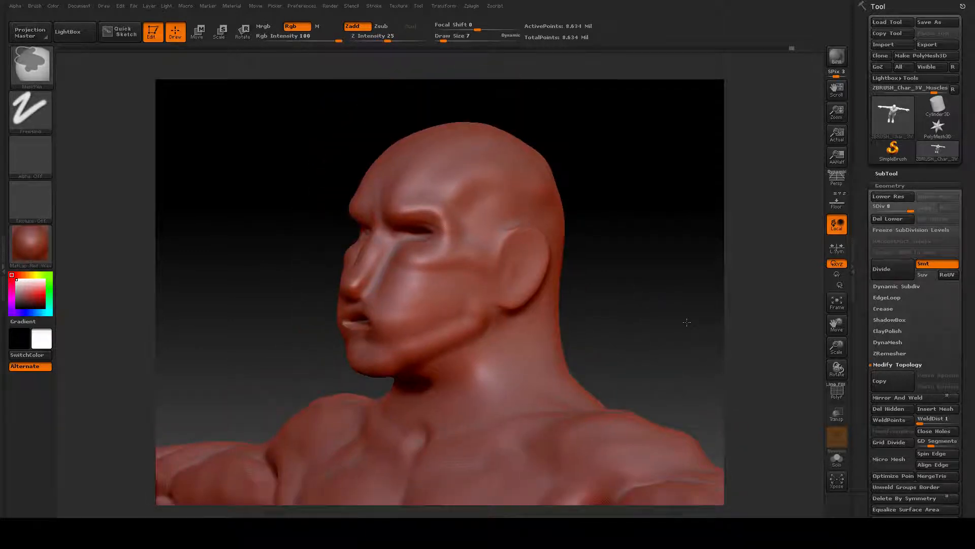
mouse_move(687, 323)
mouse_down()
mouse_move(662, 289)
mouse_move(642, 292)
mouse_move(660, 293)
mouse_up()
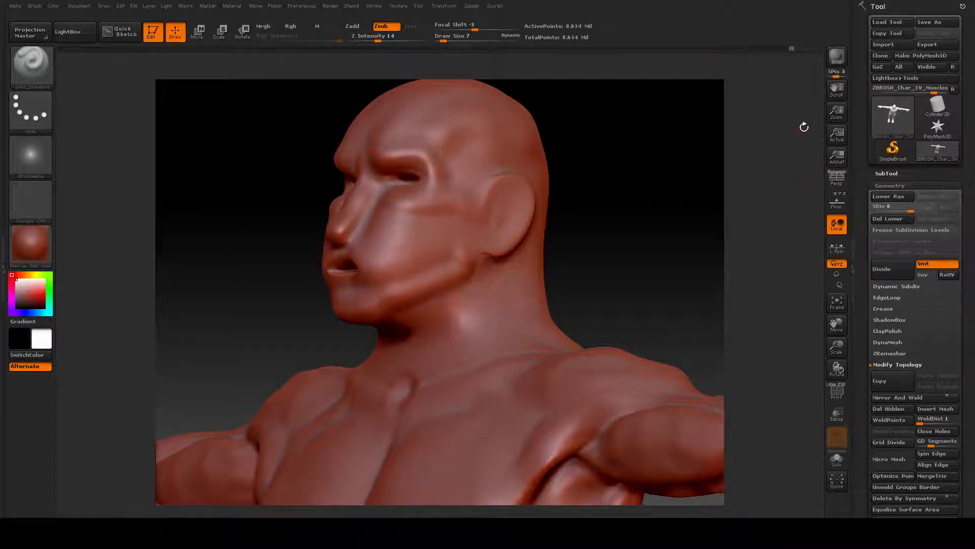
click(30, 69)
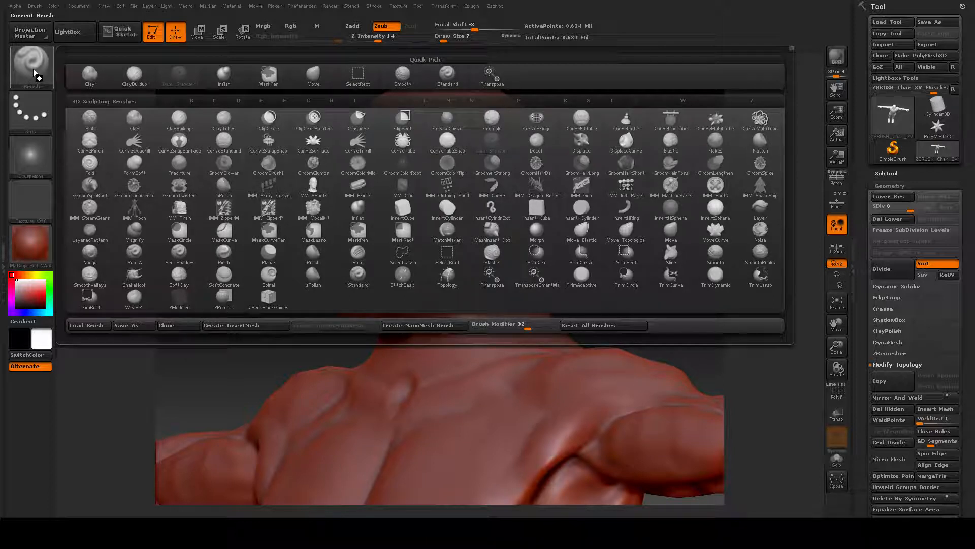
click(313, 76)
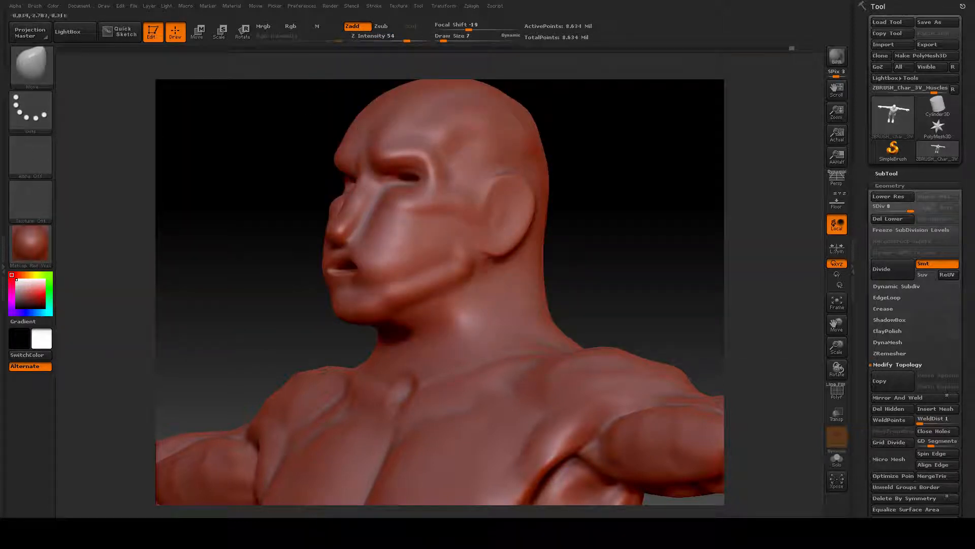
key(space)
drag(545, 237, 561, 237)
drag(609, 263, 635, 268)
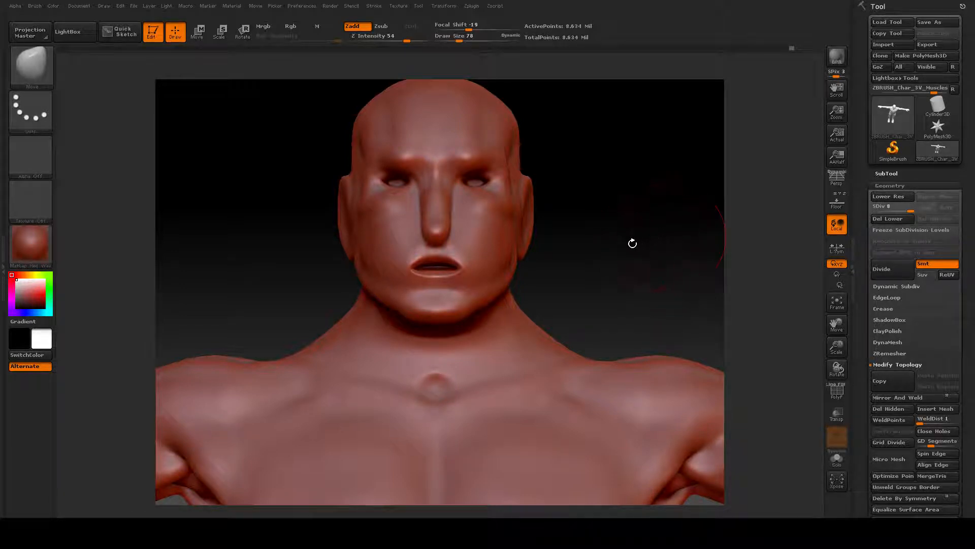
Check the neck from back and front, and adjust its sides below the ears with the Move brush.
mouse_move(609, 234)
mouse_down()
mouse_move(520, 233)
mouse_move(586, 261)
mouse_move(593, 237)
mouse_up()
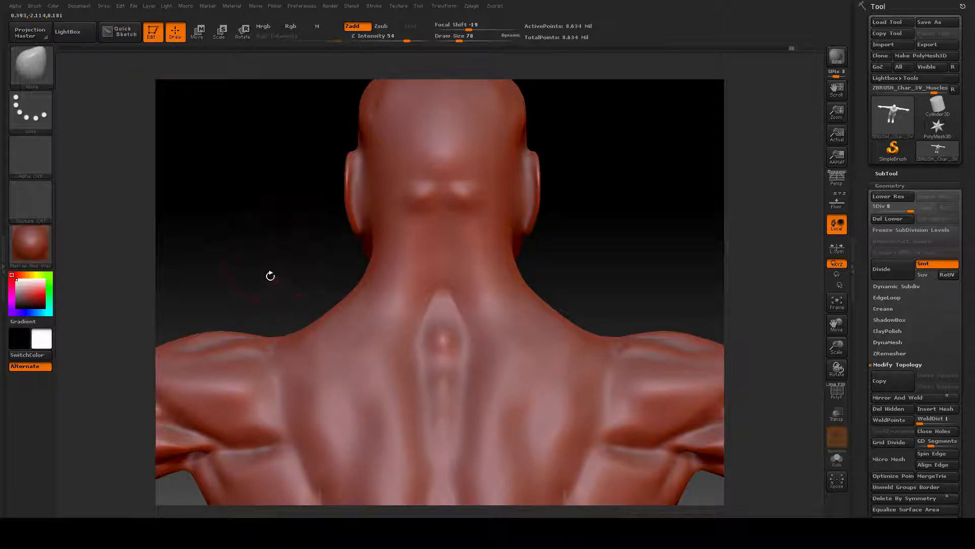
drag(271, 275, 556, 306)
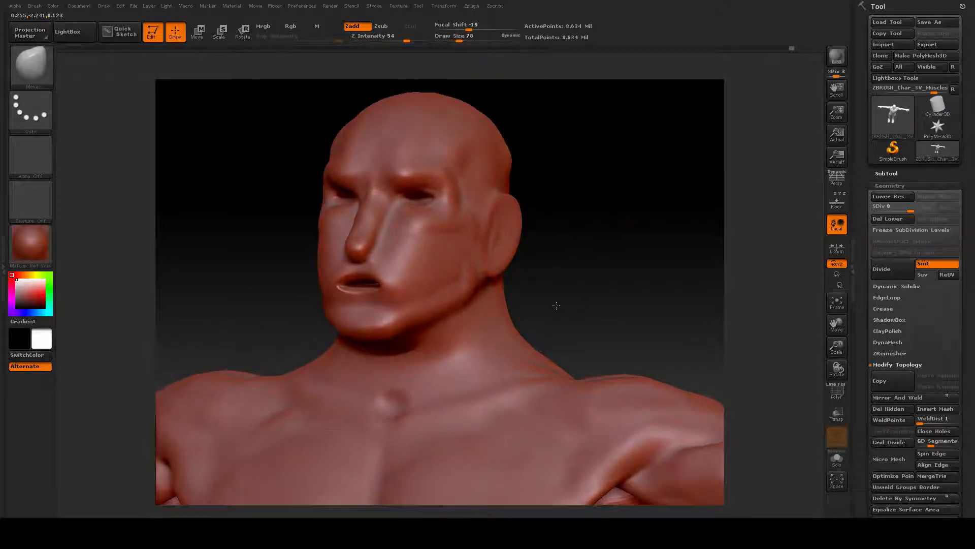
drag(618, 289, 631, 287)
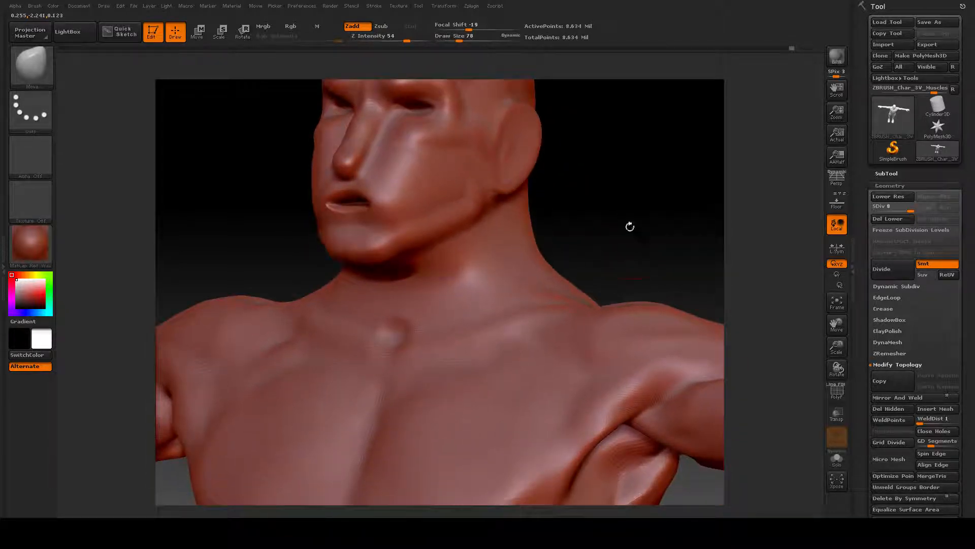
mouse_move(630, 226)
alt+mouse_down()
mouse_move(642, 283)
mouse_move(661, 284)
mouse_move(653, 285)
alt+mouse_up()
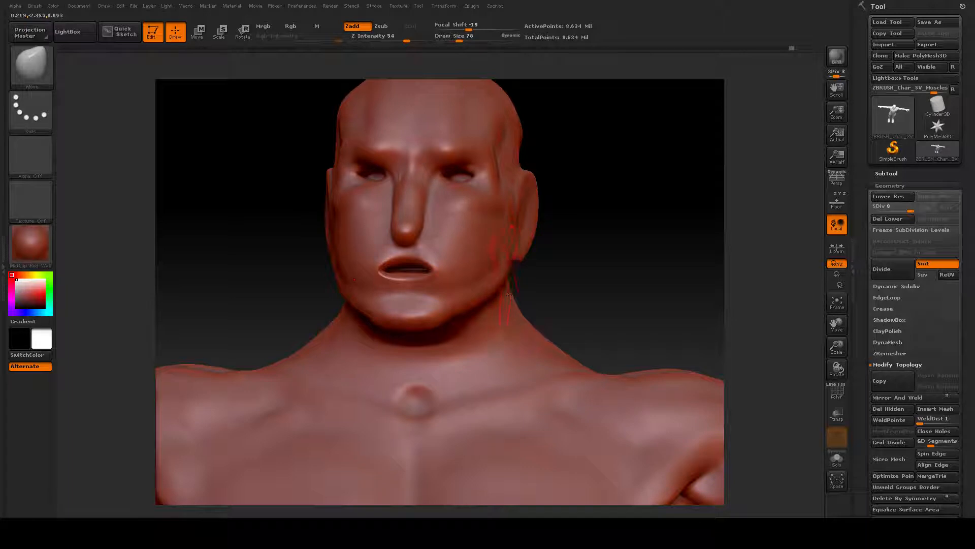
drag(593, 314, 590, 316)
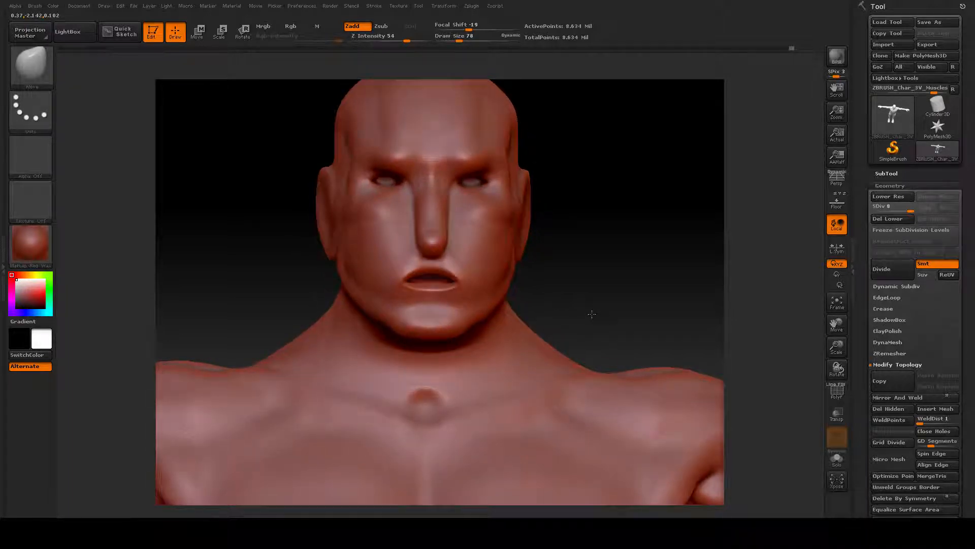
Reduce the Move brush's draw size to 50 and slim the sides of the neck under the jaw.
key(space)
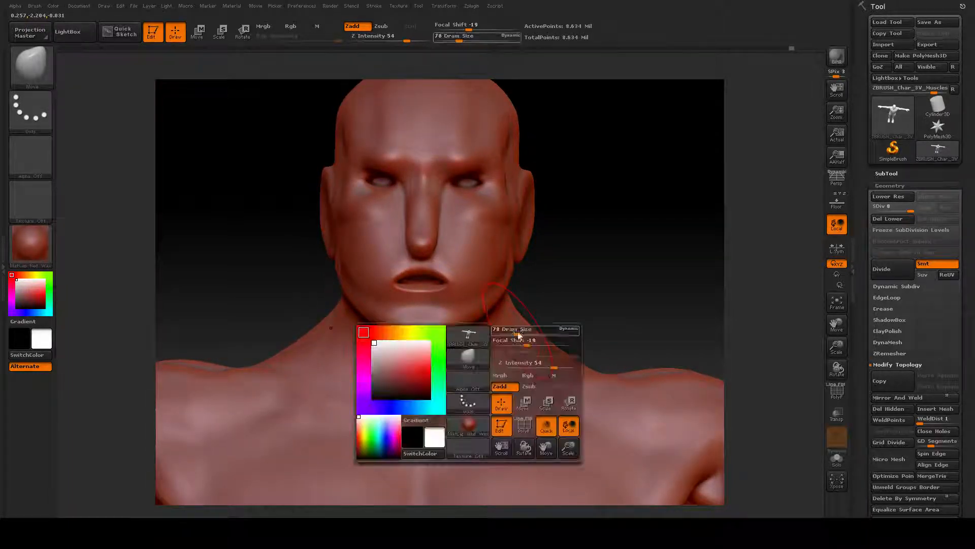
drag(518, 333, 505, 358)
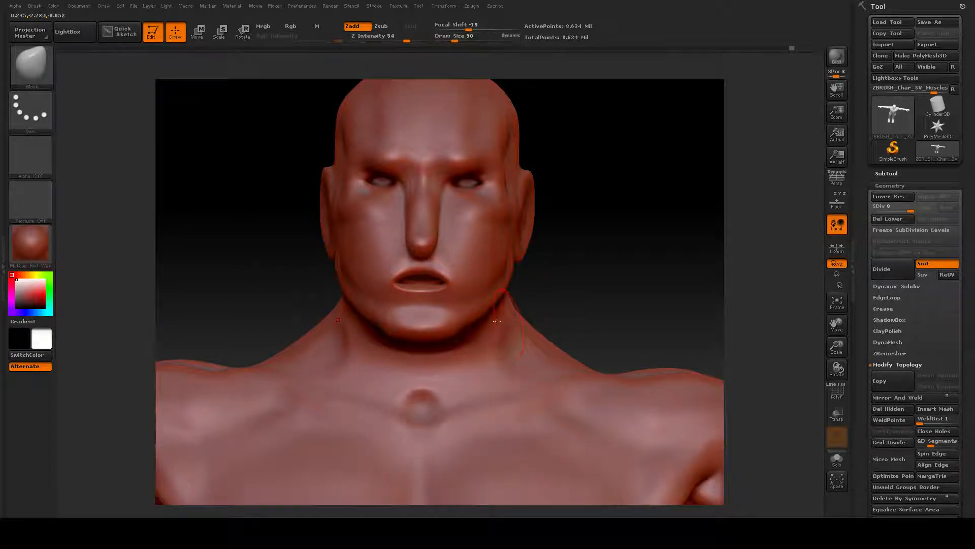
drag(587, 306, 586, 302)
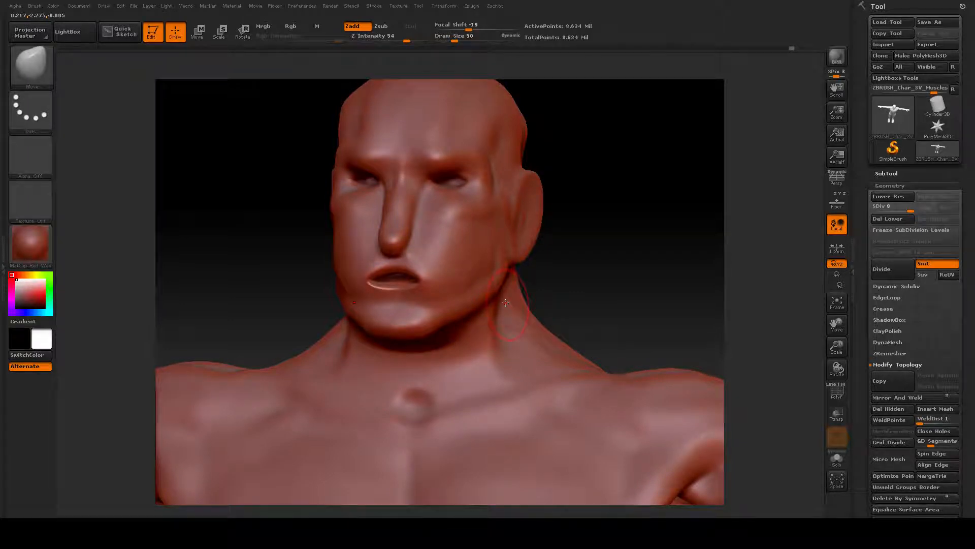
mouse_move(643, 322)
mouse_down()
mouse_move(616, 322)
mouse_move(630, 289)
mouse_move(669, 275)
mouse_move(518, 300)
mouse_move(487, 296)
mouse_up()
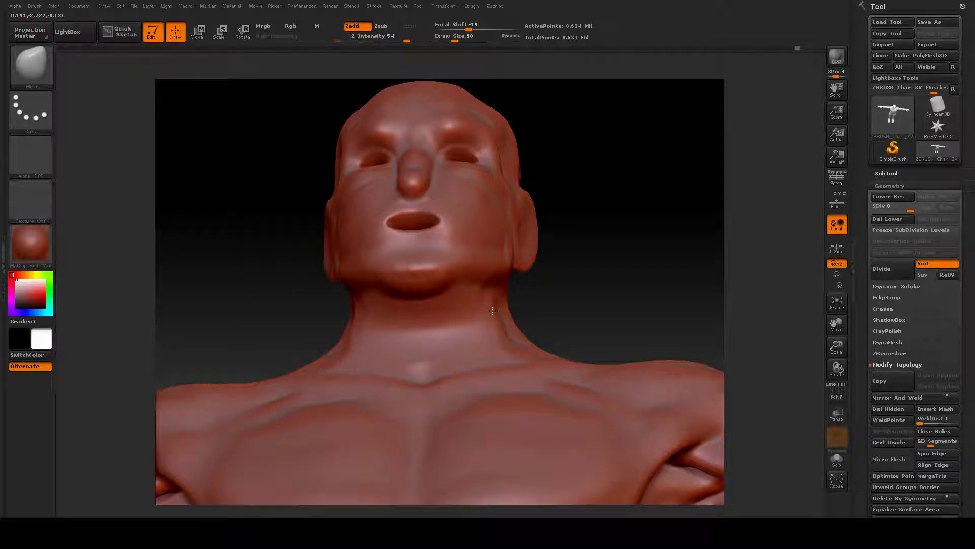
drag(573, 290, 565, 291)
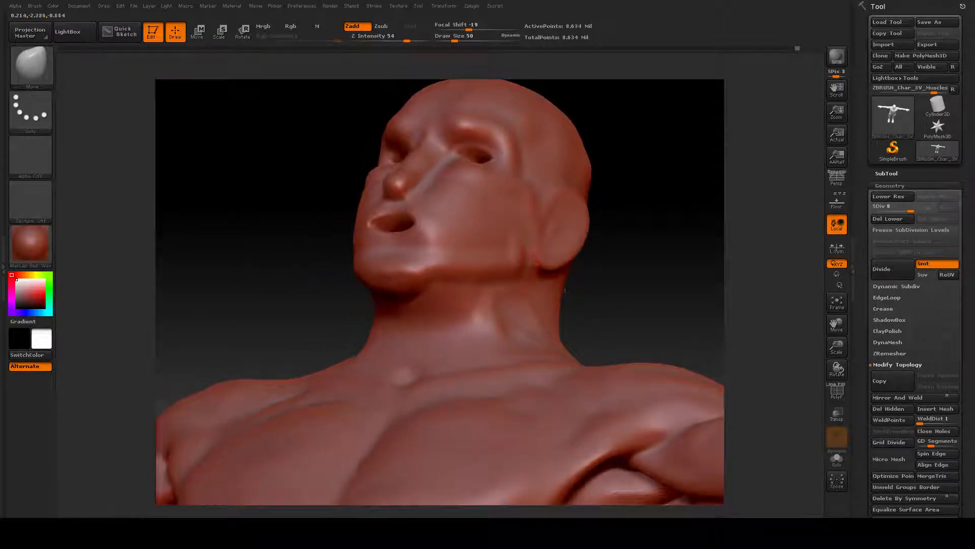
drag(629, 274, 684, 276)
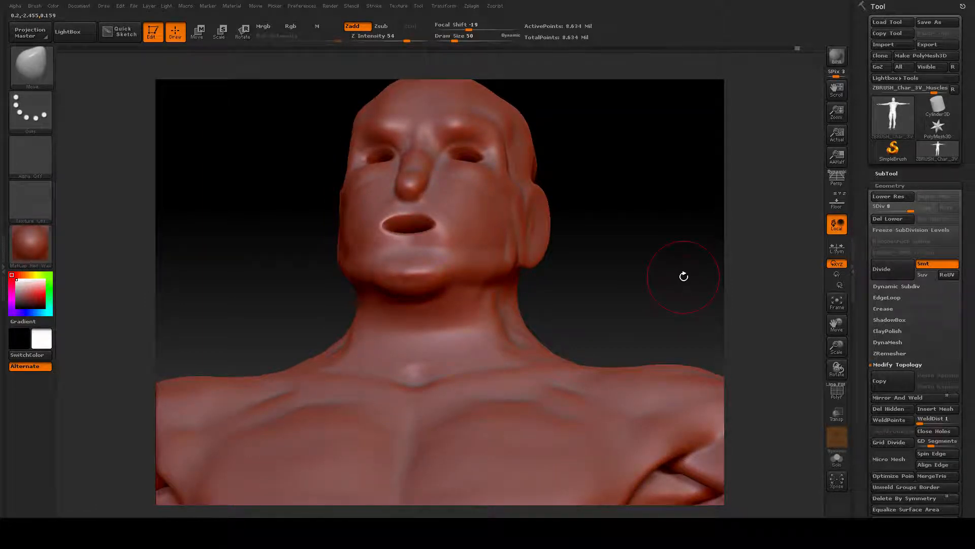
drag(607, 281, 632, 273)
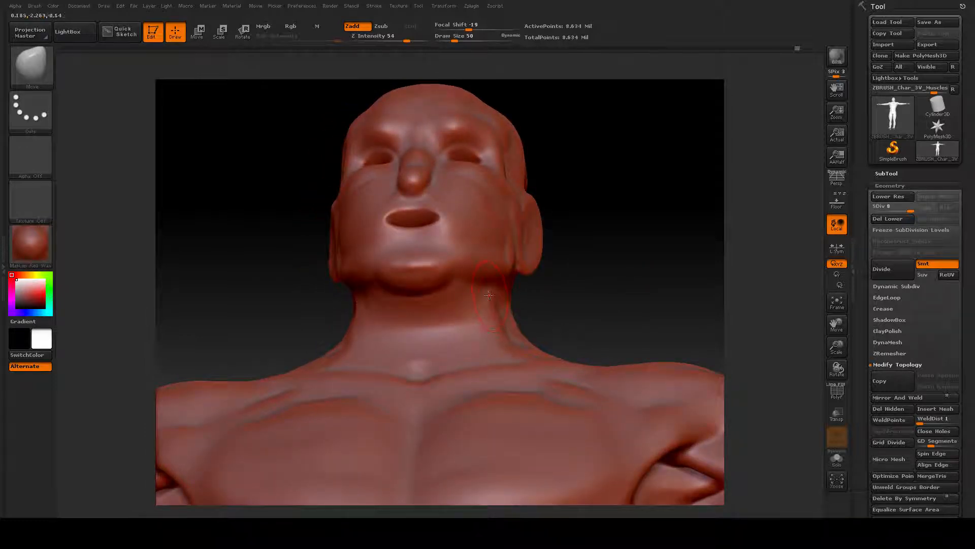
Refine the throat beneath the chin and the neck's outline below the ears with the Move brush.
mouse_move(620, 272)
mouse_down()
mouse_move(610, 261)
mouse_move(629, 290)
mouse_move(615, 287)
mouse_up()
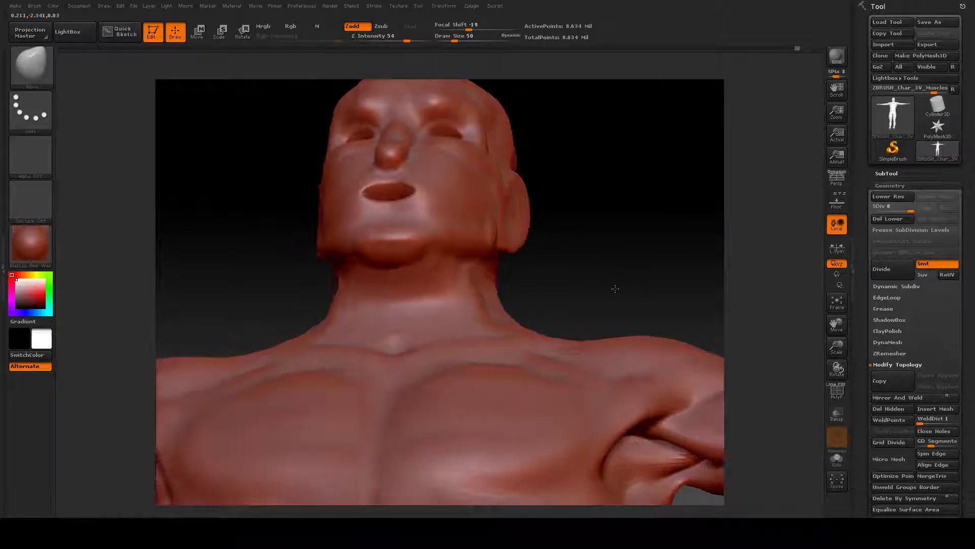
drag(433, 287, 424, 280)
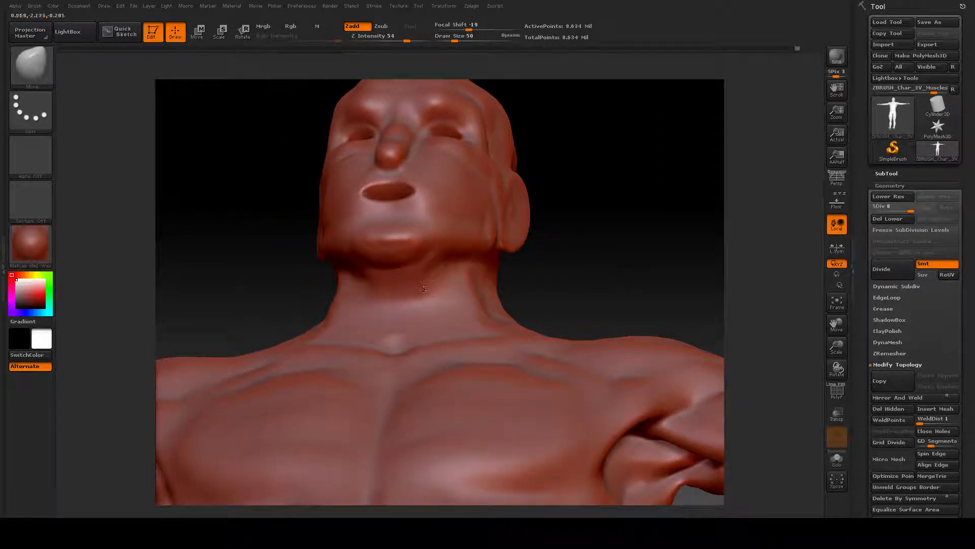
drag(584, 265, 426, 277)
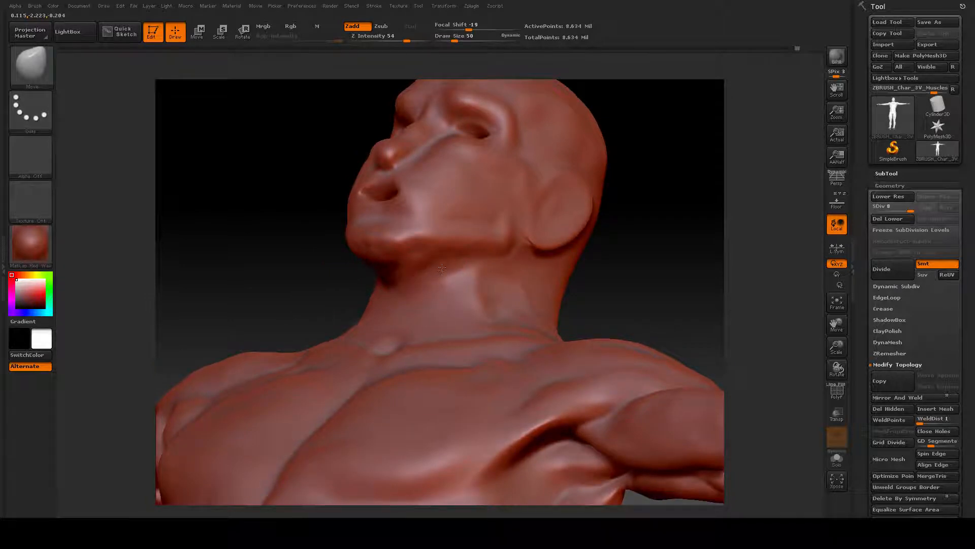
mouse_move(638, 273)
shift+mouse_down()
mouse_move(439, 286)
mouse_move(451, 297)
shift+mouse_up()
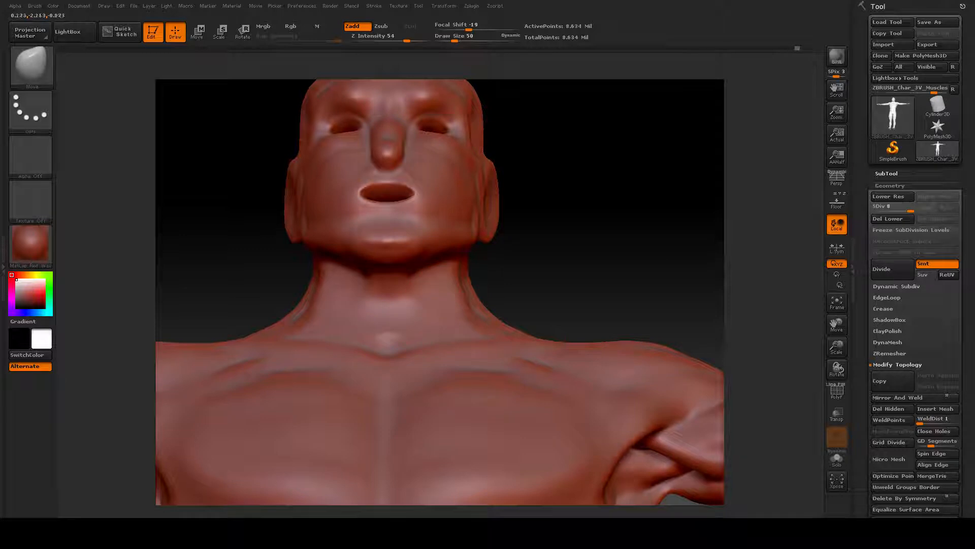
drag(709, 275, 629, 272)
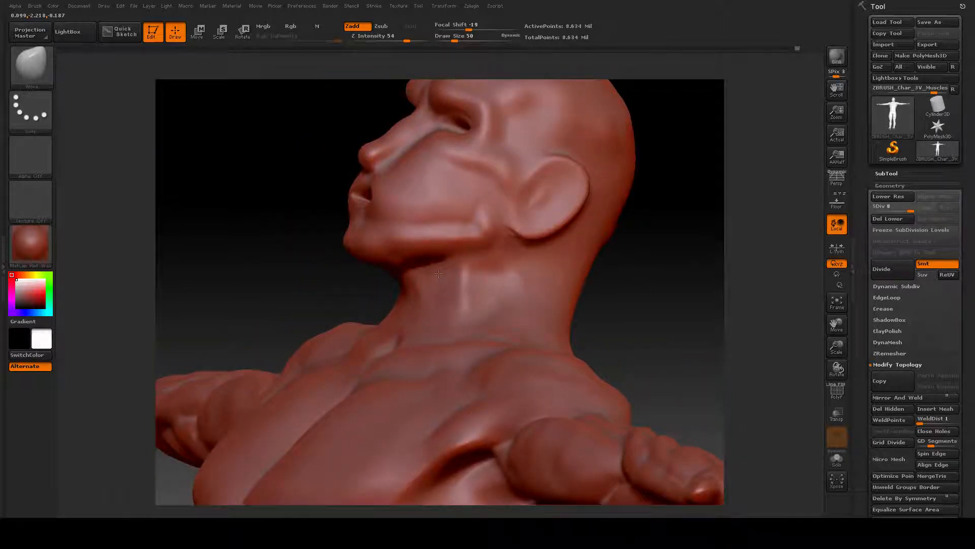
drag(313, 262, 304, 236)
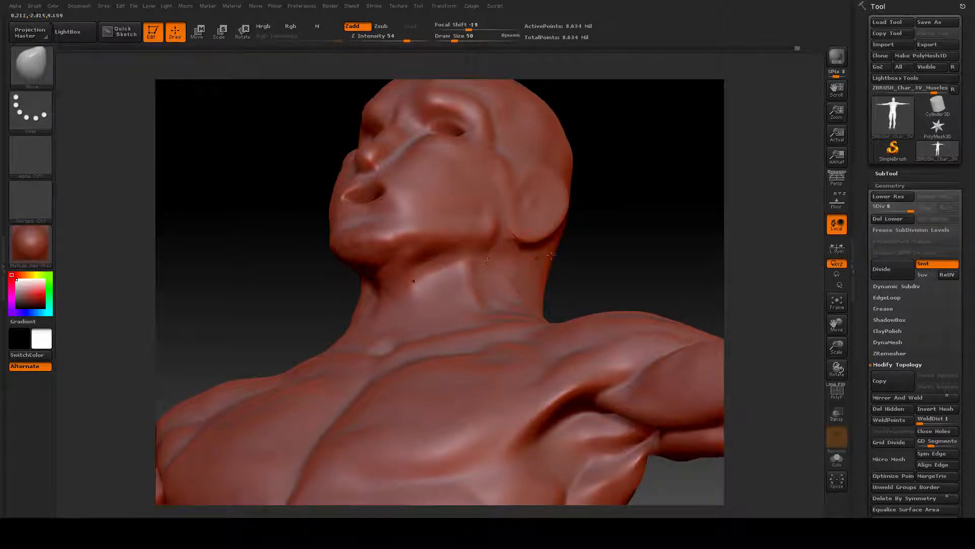
drag(624, 240, 641, 278)
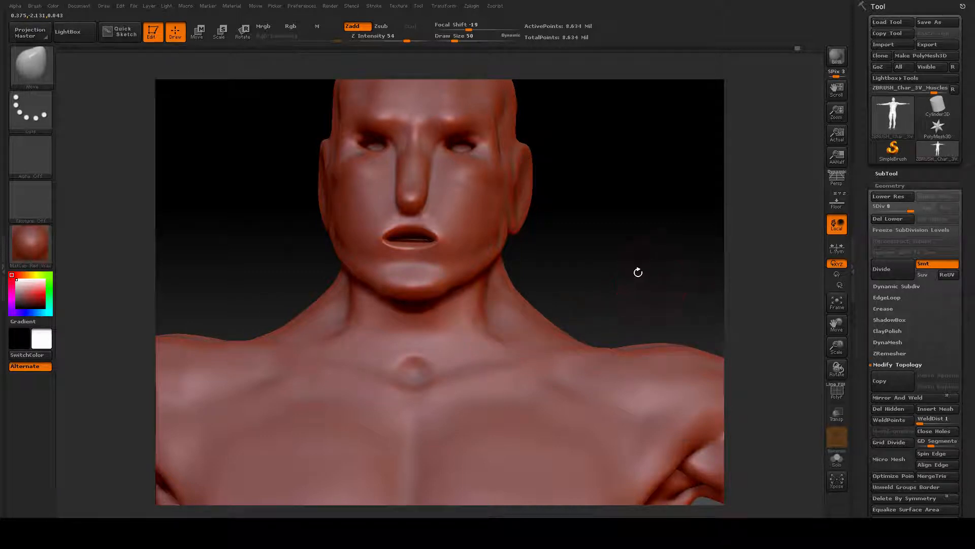
Reshape the base of the throat above the inner collarbone with the Move brush.
drag(638, 272, 612, 263)
drag(650, 237, 594, 292)
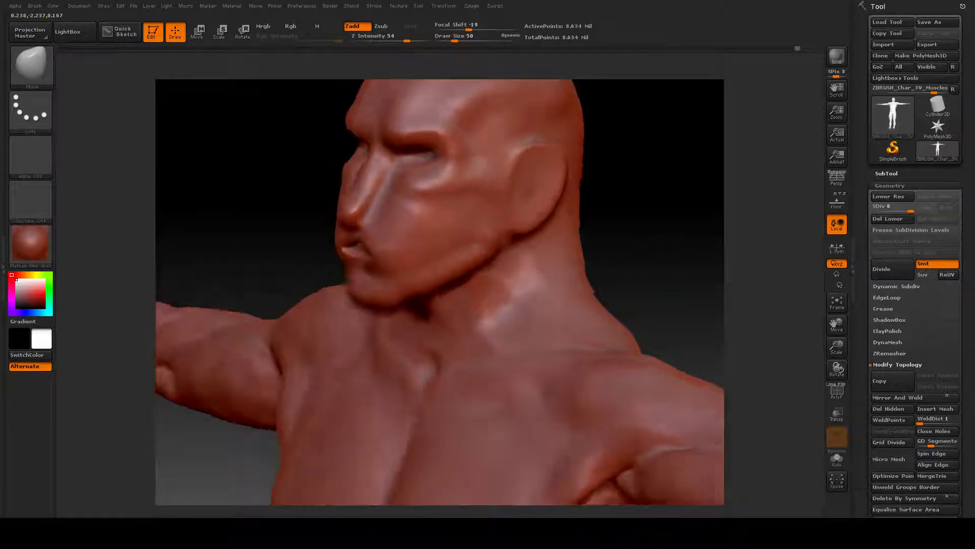
drag(427, 366, 457, 346)
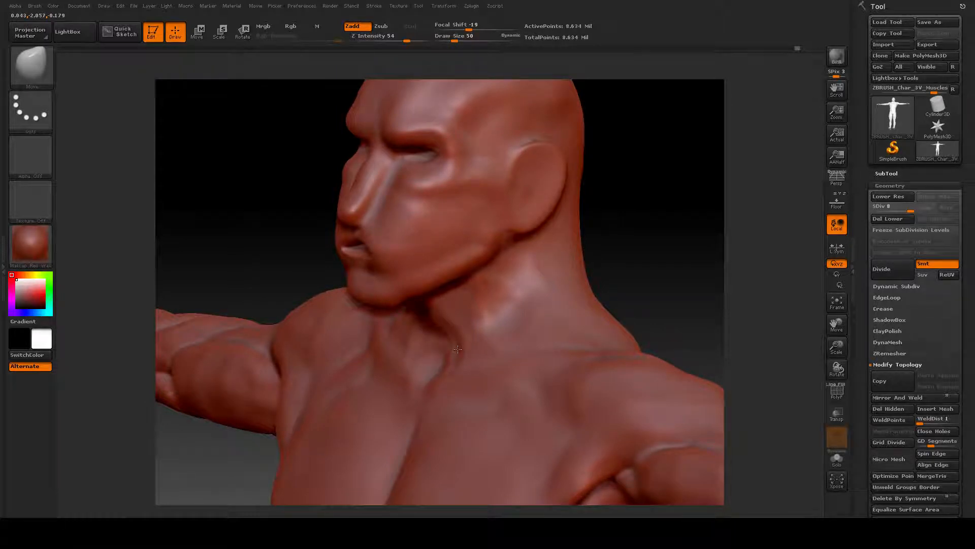
mouse_move(669, 227)
mouse_down()
mouse_move(628, 233)
mouse_move(658, 230)
mouse_move(647, 281)
mouse_up()
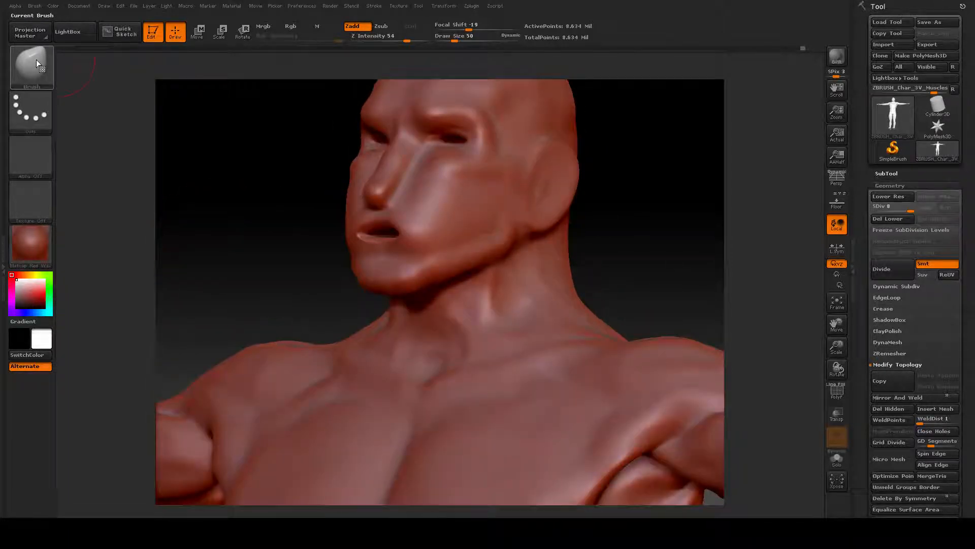
Choose the ClayBuildup brush and set its draw size to 30 and focal shift to -32.
click(36, 60)
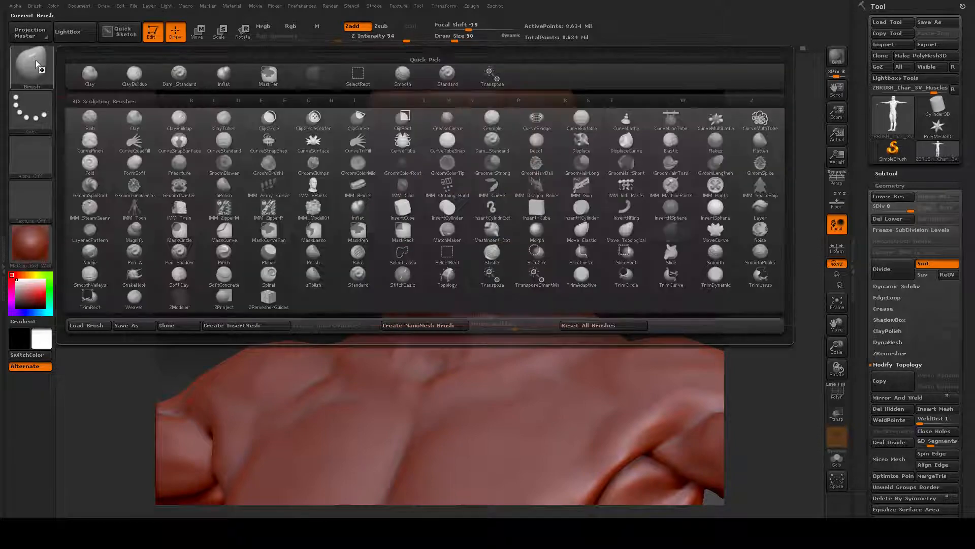
click(135, 74)
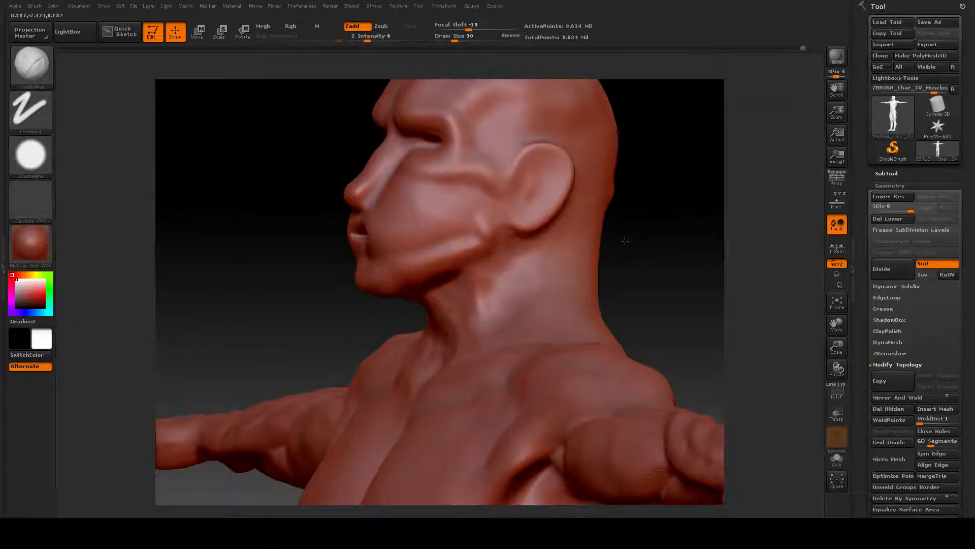
drag(625, 241, 632, 237)
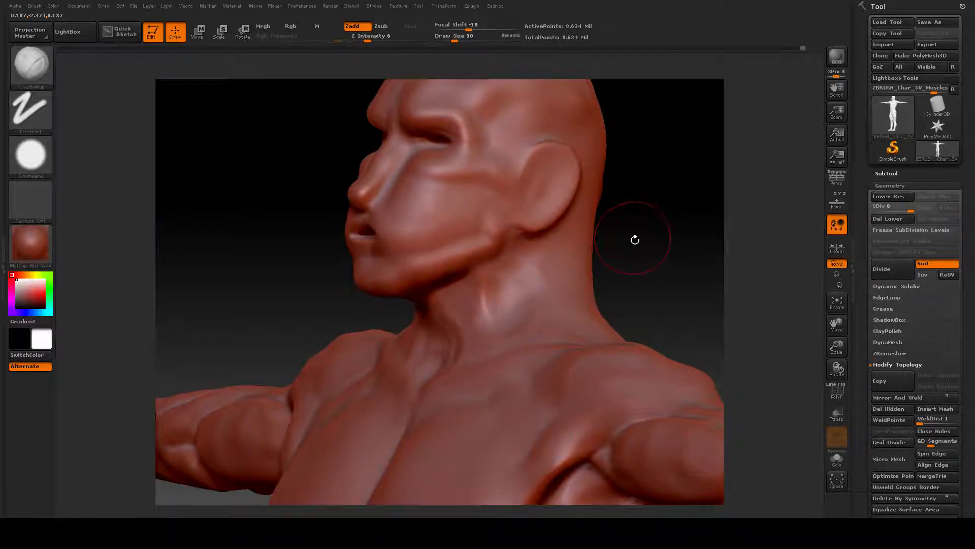
drag(660, 249, 650, 250)
key(space)
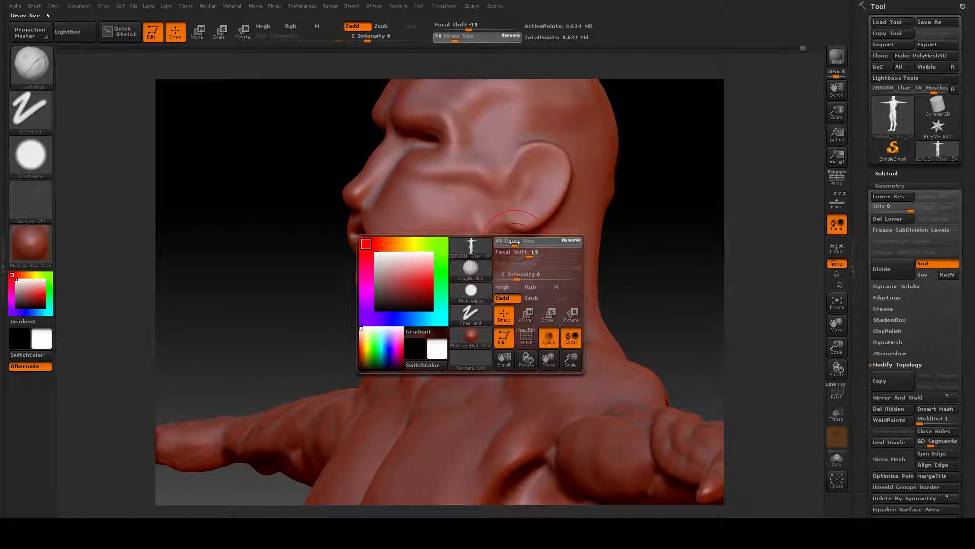
drag(516, 242, 524, 256)
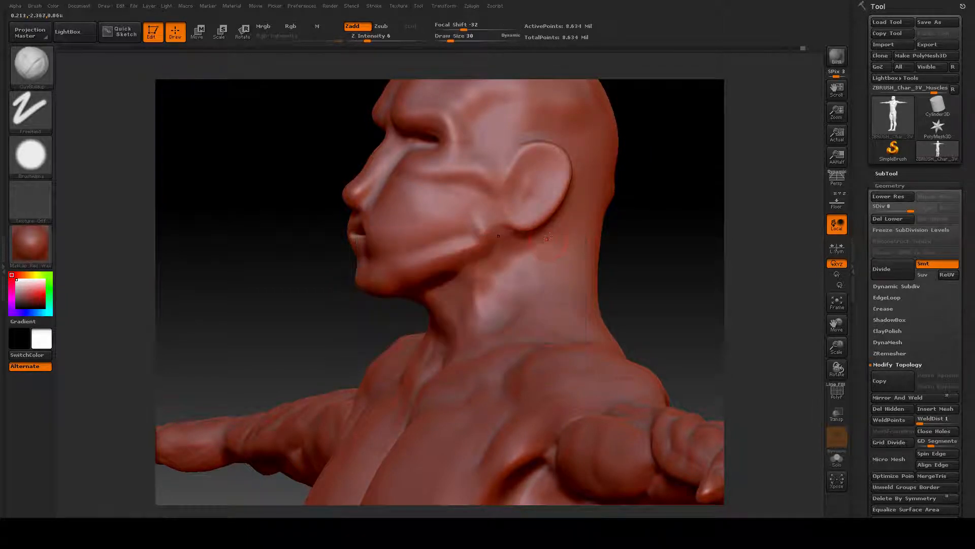
Try a ClayBuildup stroke on the neck just behind the ear and undo it.
drag(660, 245, 668, 247)
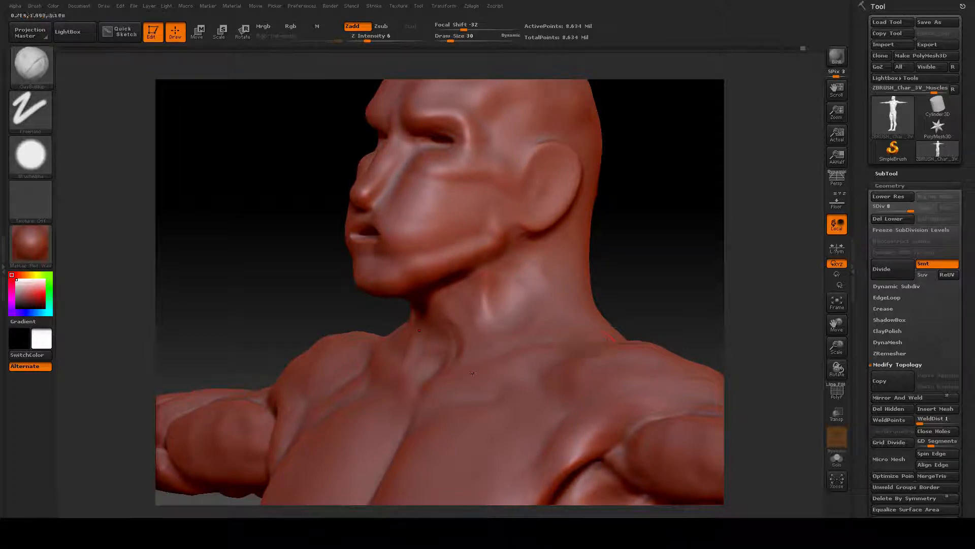
mouse_move(636, 248)
mouse_down()
mouse_move(629, 270)
mouse_move(644, 242)
mouse_move(637, 235)
mouse_up()
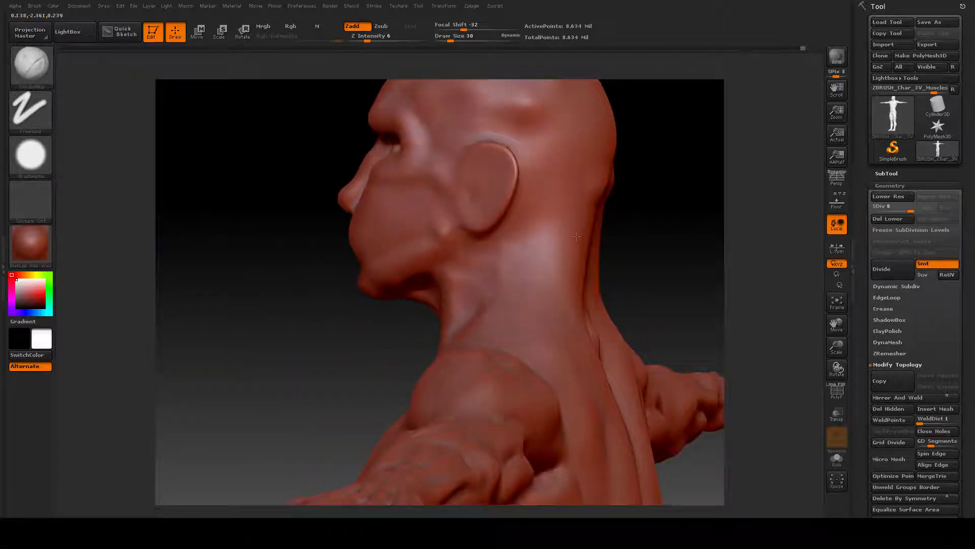
mouse_move(525, 220)
mouse_down()
mouse_move(529, 205)
mouse_move(536, 221)
mouse_move(543, 208)
mouse_up()
key(ctrl)
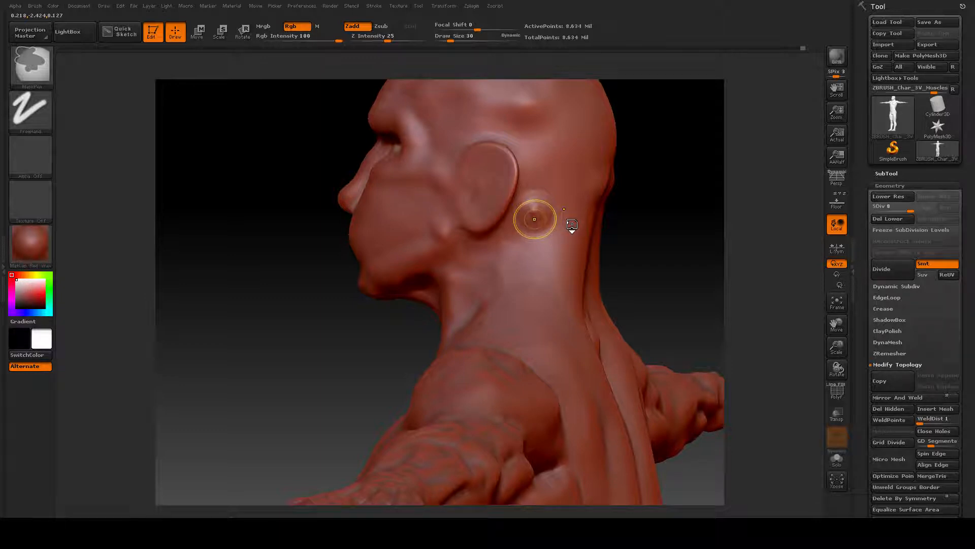
key(ctrl+z)
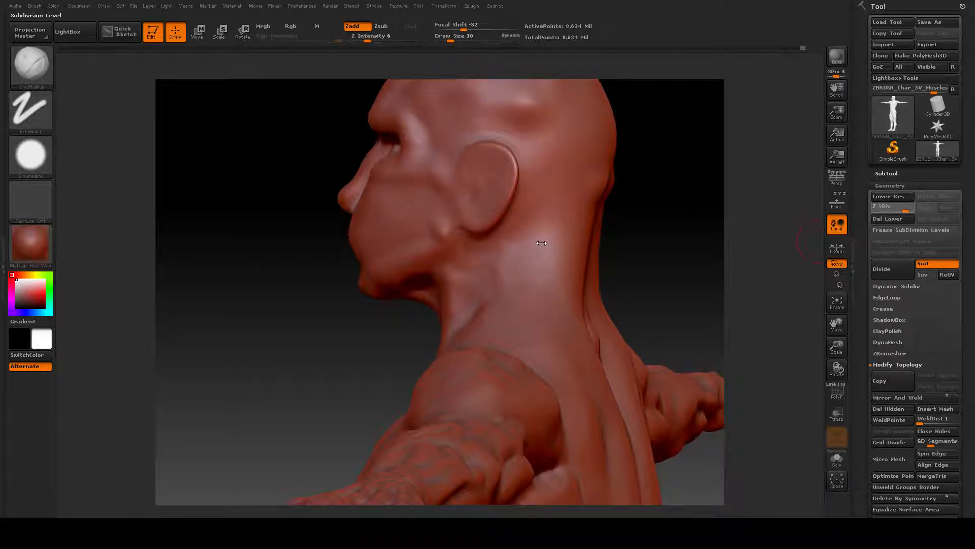
Lower the subdivision level to 7 and try a ClayBuildup stroke down the side of the neck.
key(shift+d)
key(space)
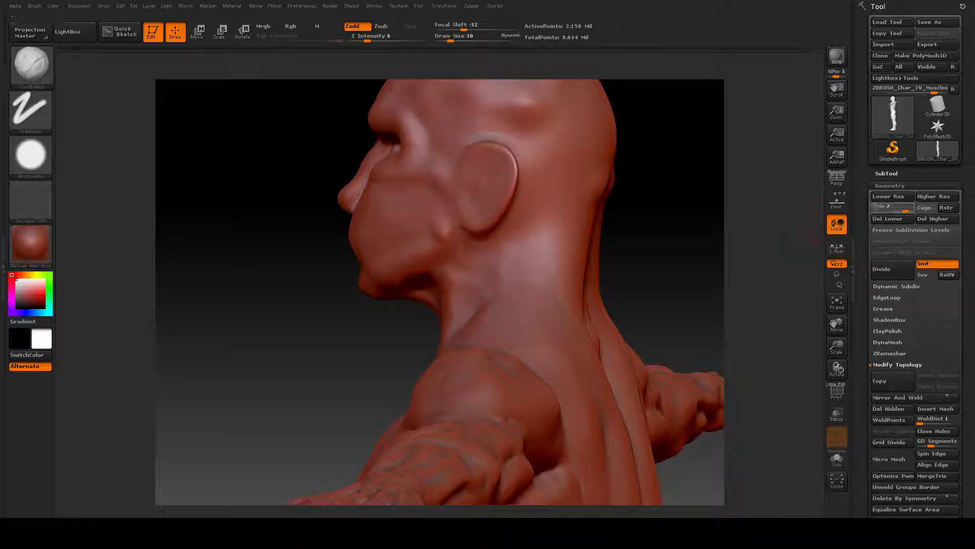
drag(647, 246, 657, 250)
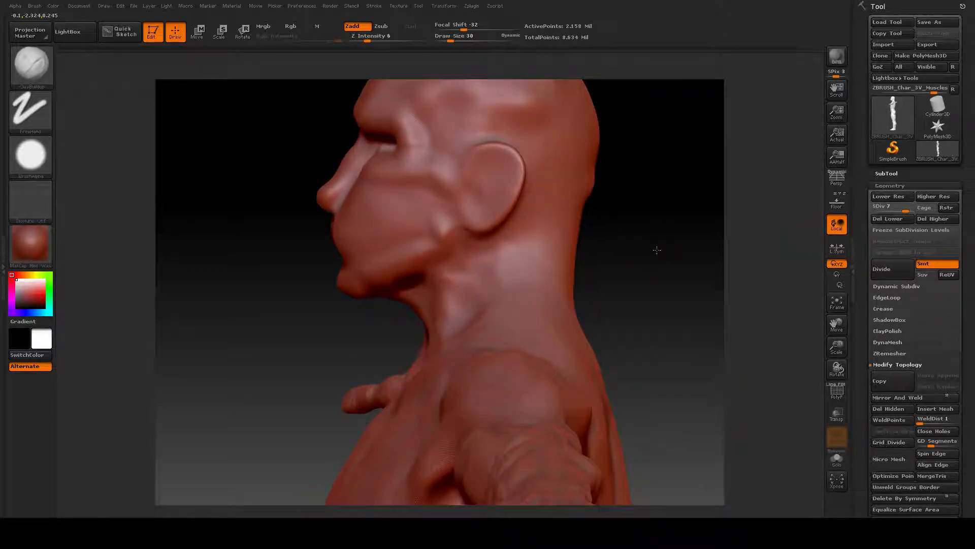
key(space)
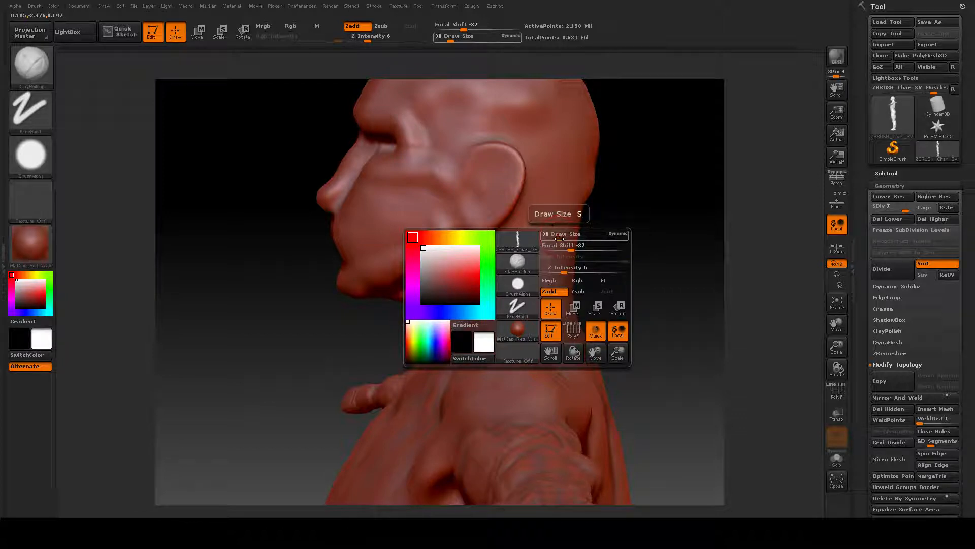
drag(620, 291, 622, 292)
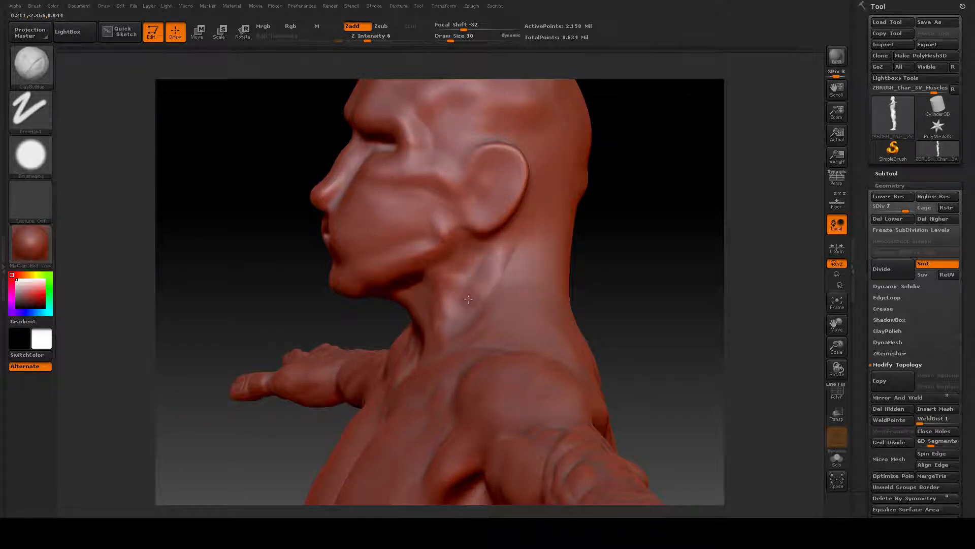
key(ctrl)
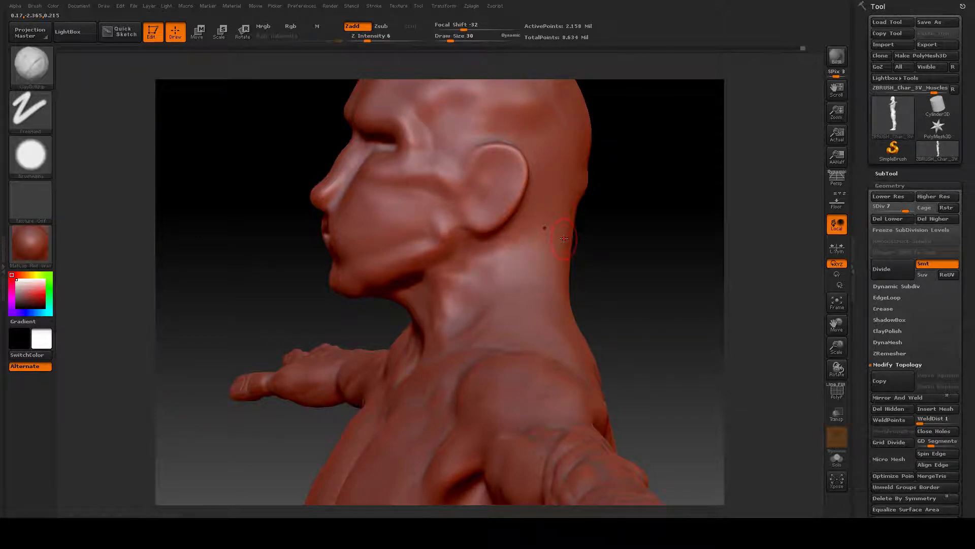
Set the draw size to 39 and build up the neck muscle running diagonally from behind the ear to the collarbone.
key(space)
drag(565, 238, 569, 238)
drag(617, 261, 621, 263)
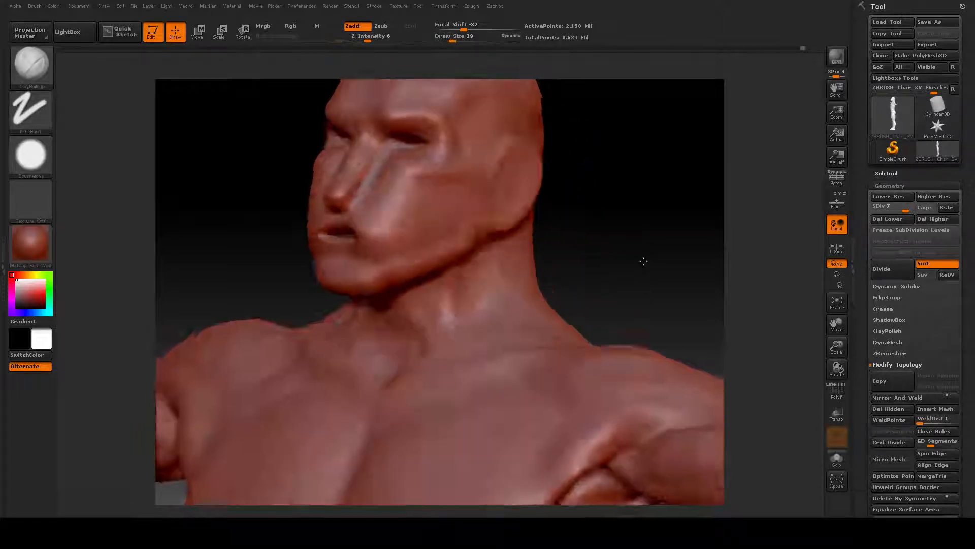
drag(643, 261, 559, 241)
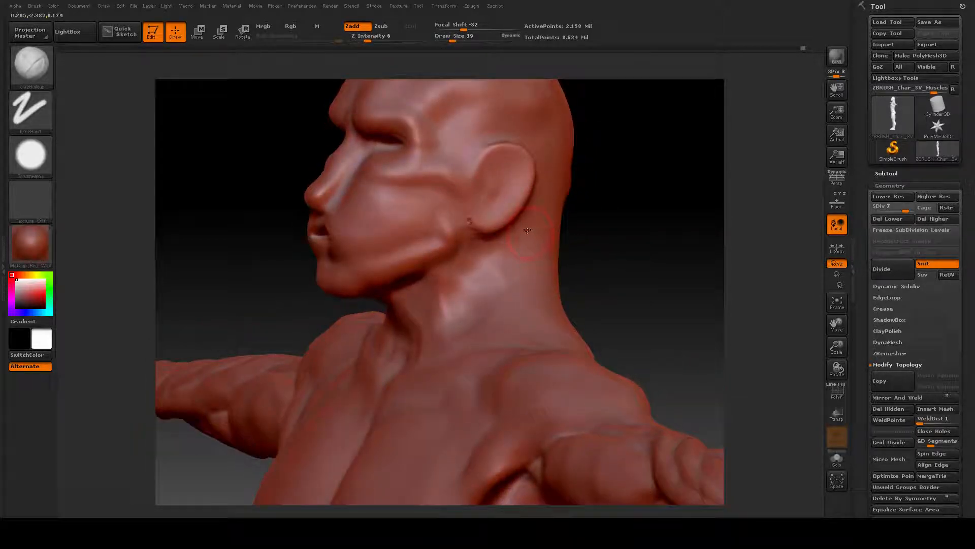
drag(497, 254, 442, 328)
mouse_move(625, 243)
mouse_down()
mouse_move(652, 231)
mouse_move(618, 234)
mouse_up()
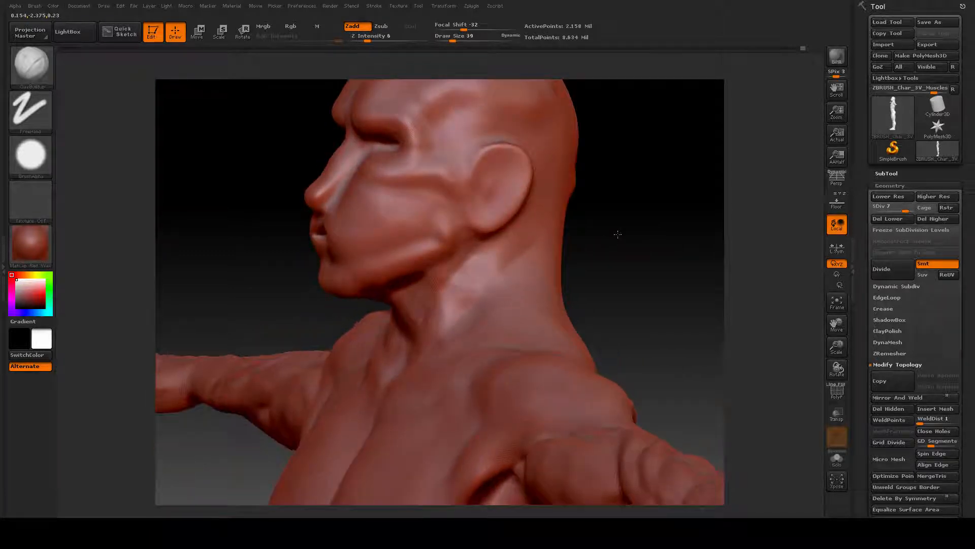
drag(535, 214, 444, 333)
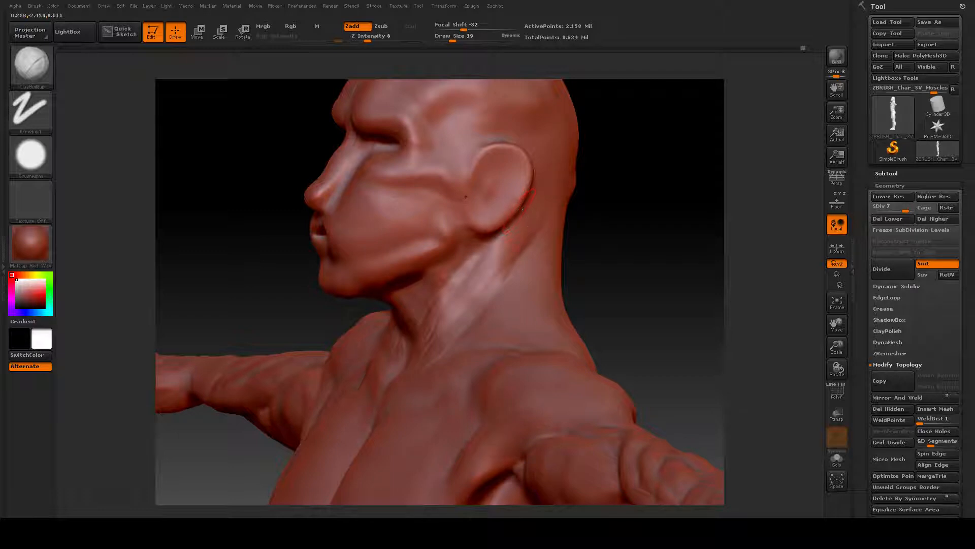
mouse_move(523, 208)
mouse_down()
mouse_move(487, 276)
mouse_move(406, 360)
mouse_up()
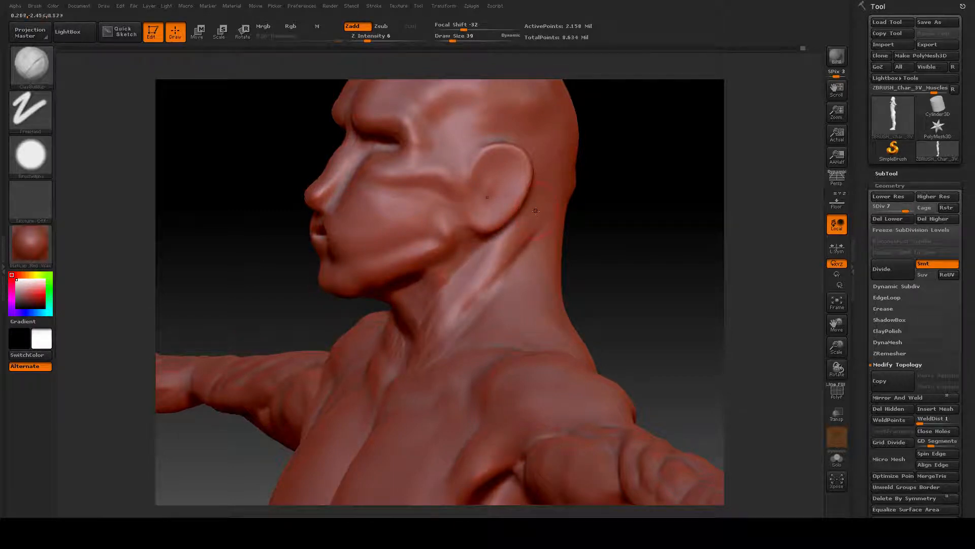
drag(513, 239, 458, 328)
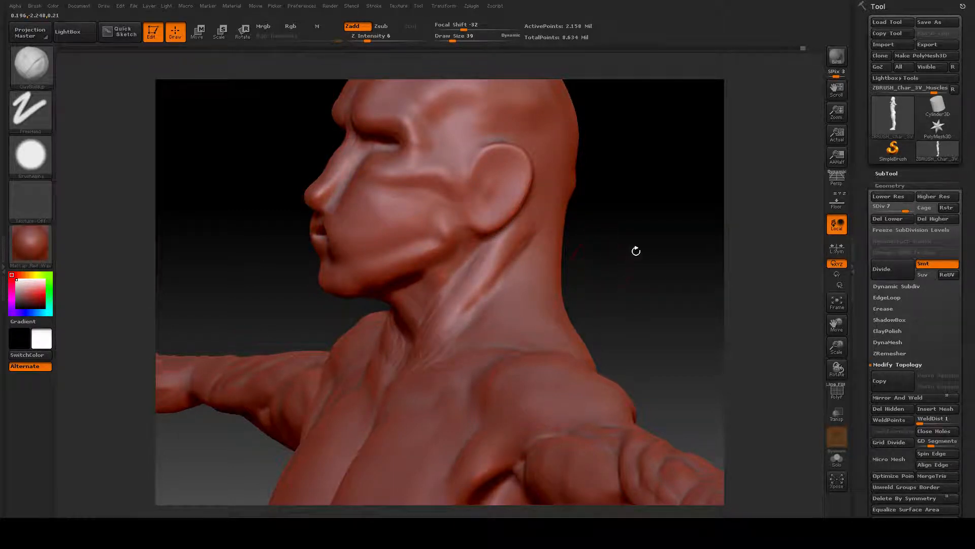
Build up the front of the throat and the lower part of the side neck muscle with ClayBuildup strokes.
mouse_move(636, 251)
mouse_down()
mouse_move(628, 251)
mouse_move(706, 257)
mouse_up()
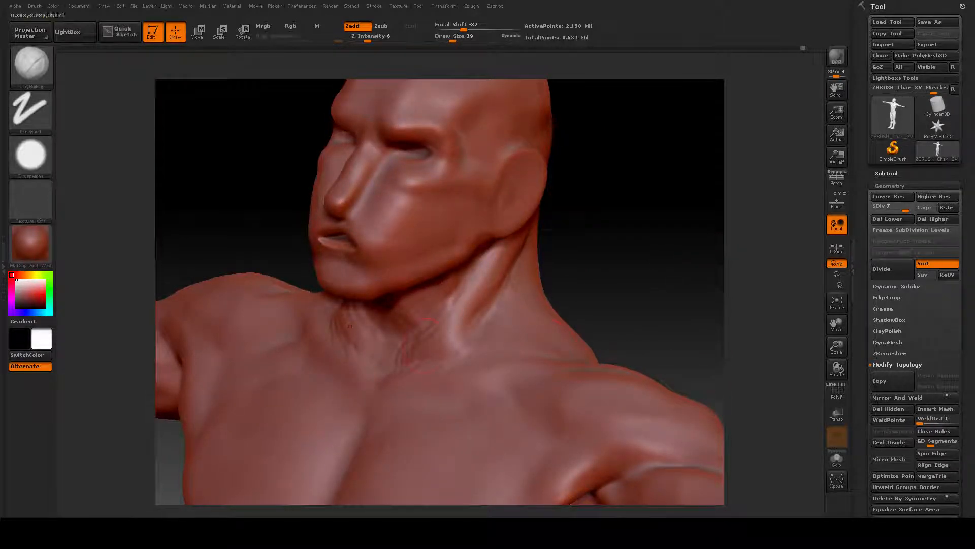
drag(610, 279, 647, 276)
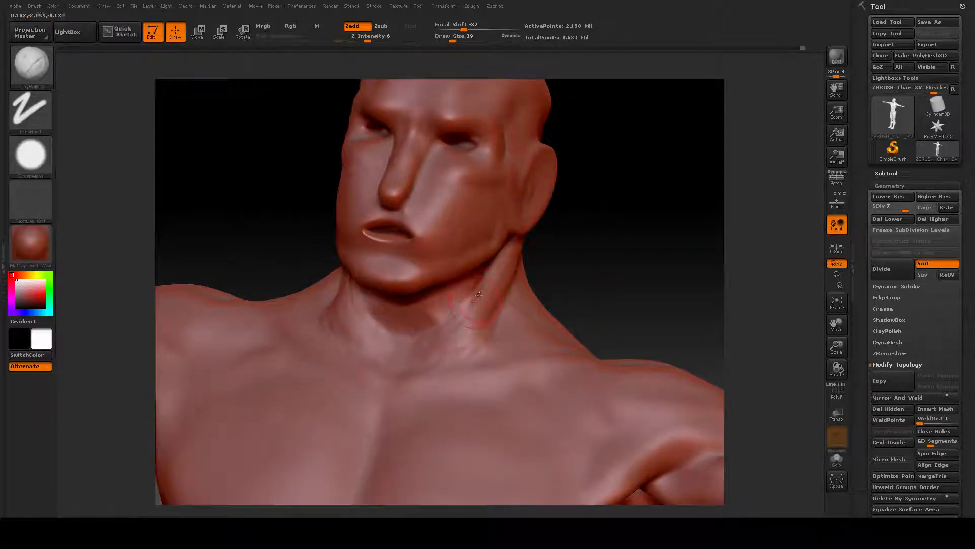
mouse_move(478, 305)
mouse_down()
mouse_move(460, 297)
mouse_move(427, 338)
mouse_move(438, 351)
mouse_move(506, 279)
mouse_up()
mouse_move(657, 252)
mouse_down()
mouse_move(614, 243)
mouse_move(636, 249)
mouse_up()
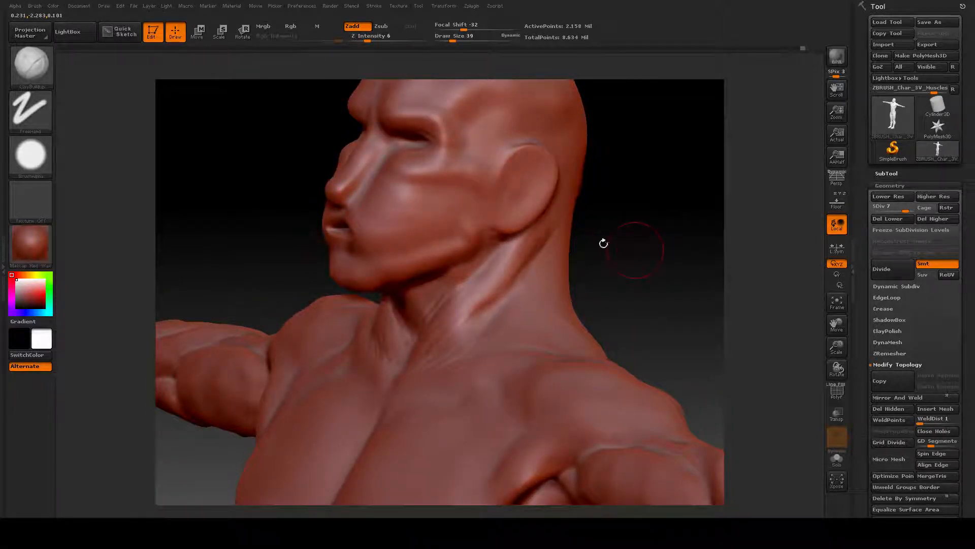
Add clay where the side neck muscle attaches behind the ear.
drag(660, 244, 635, 246)
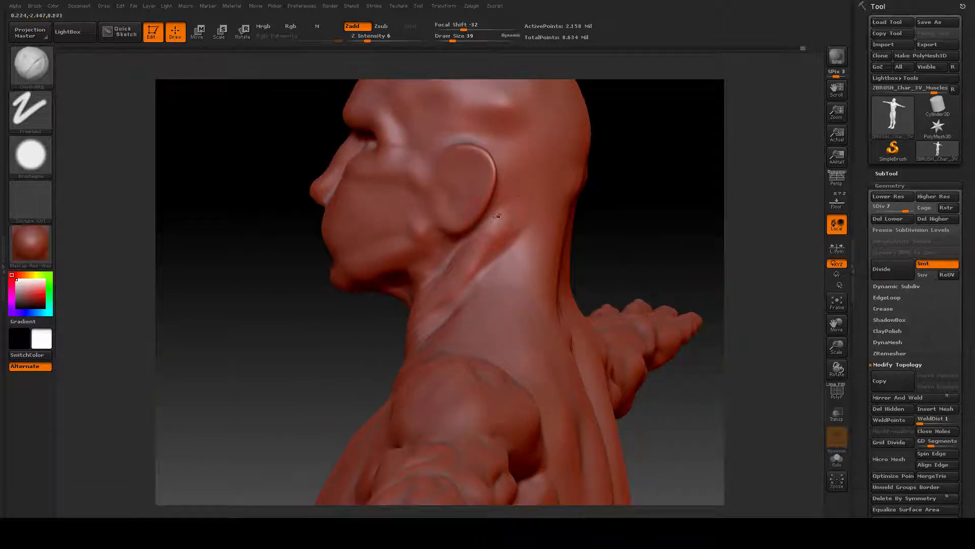
mouse_move(498, 216)
mouse_down()
mouse_move(492, 228)
mouse_move(505, 203)
mouse_move(517, 239)
mouse_move(487, 220)
mouse_move(496, 224)
mouse_up()
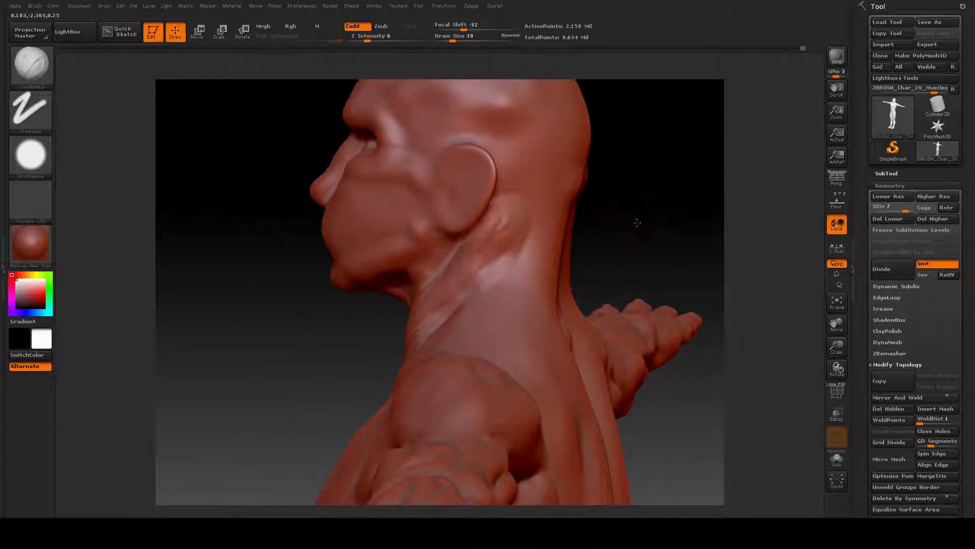
drag(638, 220, 641, 212)
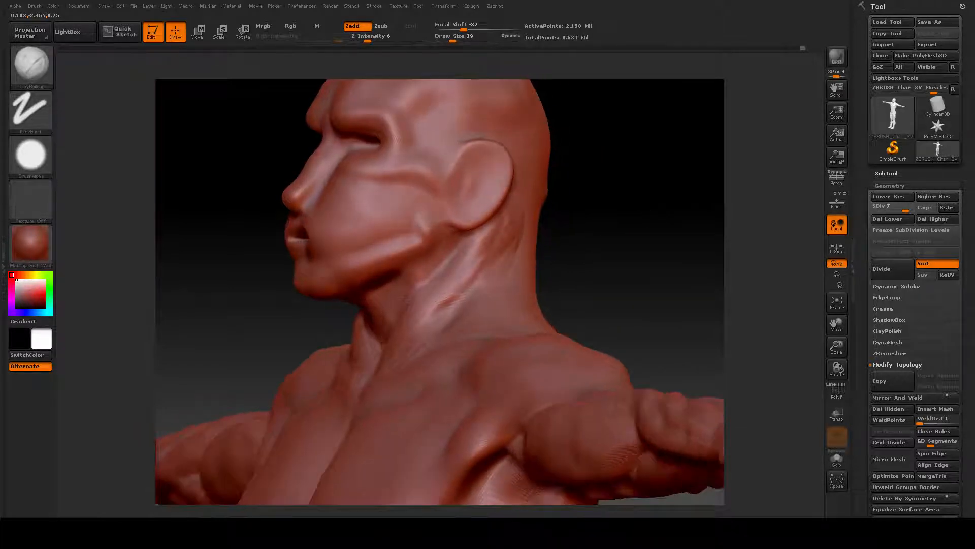
Reduce the draw size to 30 and add a second strand of the side neck muscle down to the collarbone.
drag(609, 257, 641, 258)
key(space)
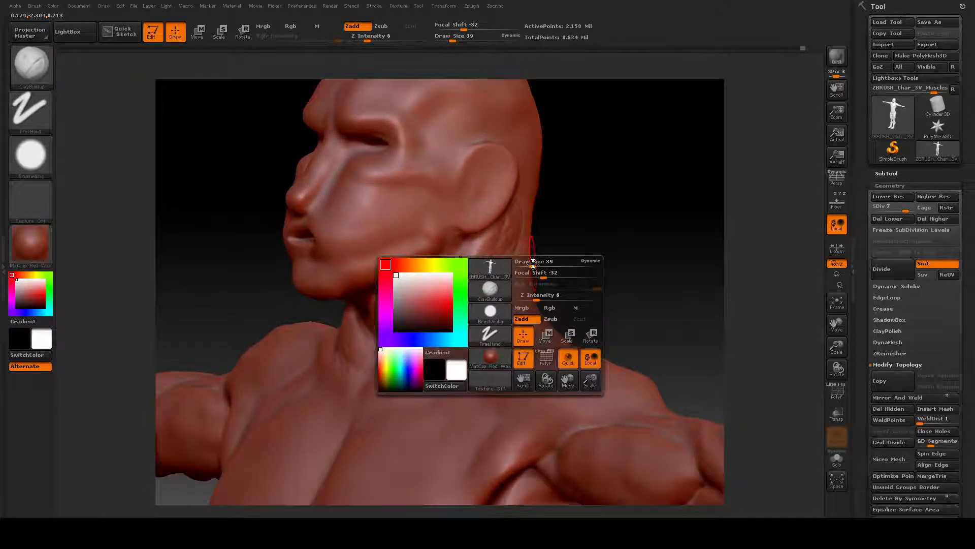
drag(522, 263, 534, 265)
drag(592, 279, 606, 273)
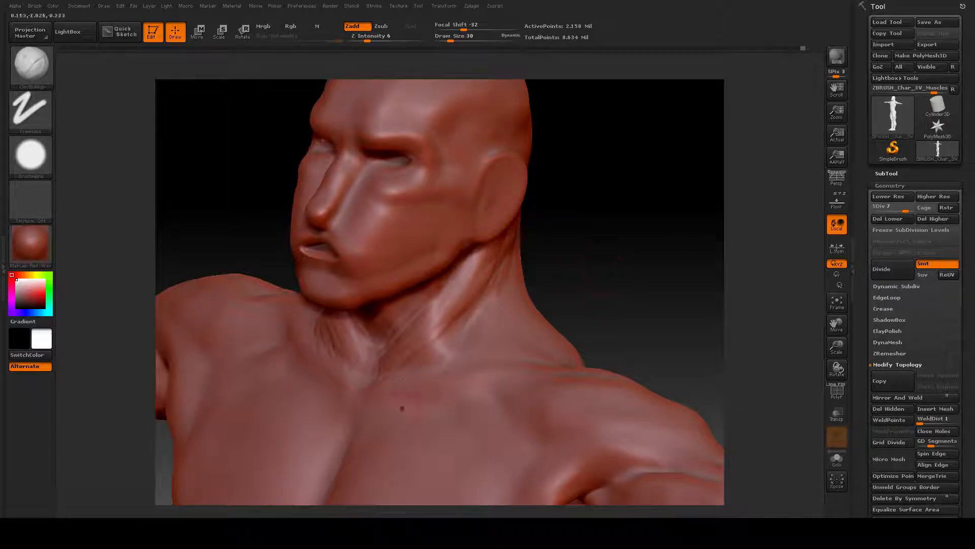
mouse_move(485, 290)
mouse_down()
mouse_move(454, 333)
mouse_move(467, 319)
mouse_move(453, 343)
mouse_move(456, 362)
mouse_move(471, 345)
mouse_up()
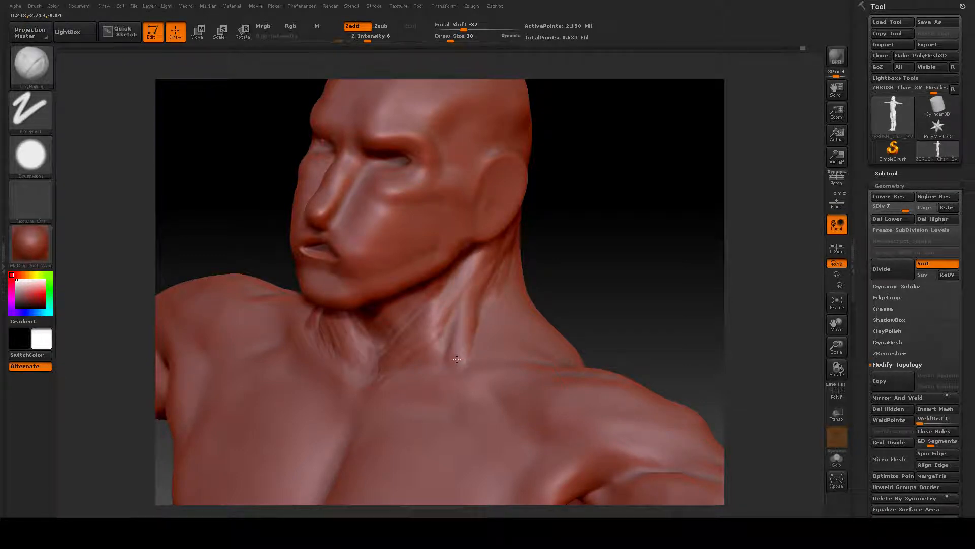
Sculpt the pit of the throat and the hollows above the inner collarbones from the front with ClayBuildup.
mouse_move(671, 256)
mouse_down()
mouse_move(603, 252)
mouse_move(645, 244)
mouse_up()
mouse_move(584, 275)
mouse_down()
mouse_move(638, 289)
mouse_move(623, 292)
mouse_up()
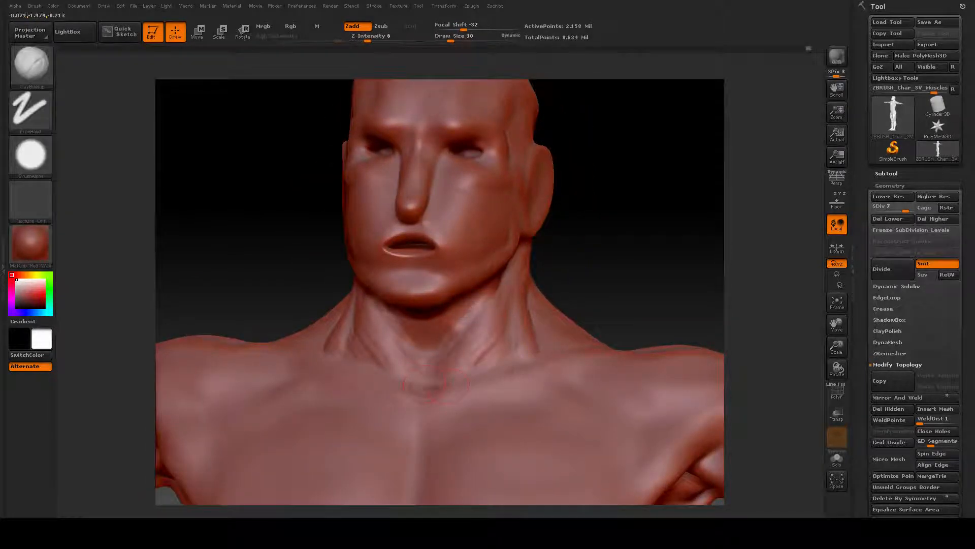
mouse_move(449, 387)
mouse_down()
mouse_move(480, 362)
mouse_move(500, 327)
mouse_up()
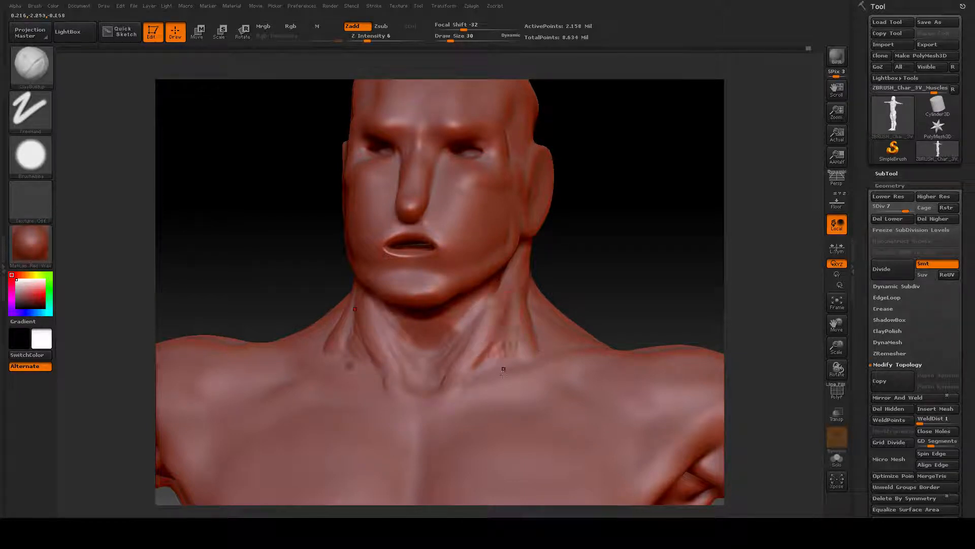
key(ctrl)
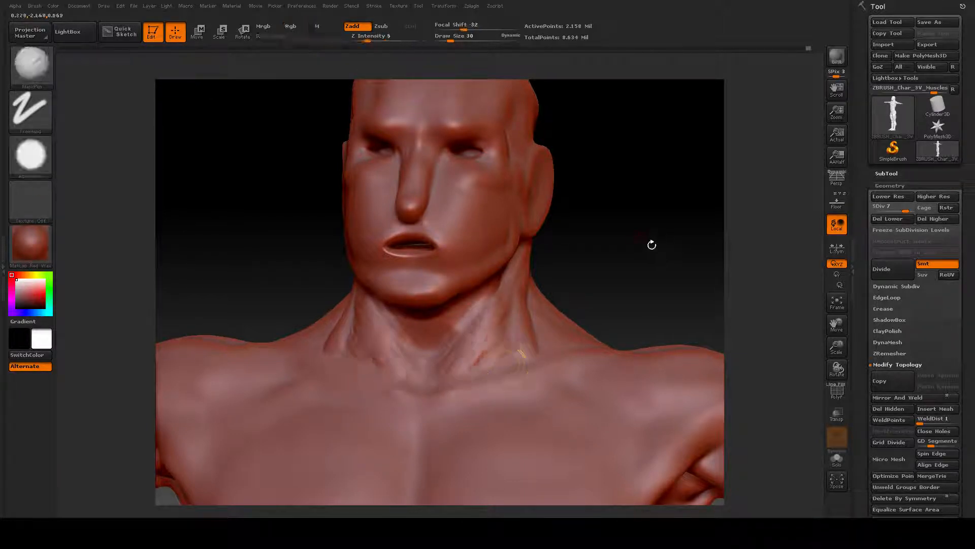
drag(651, 244, 644, 270)
drag(415, 413, 543, 382)
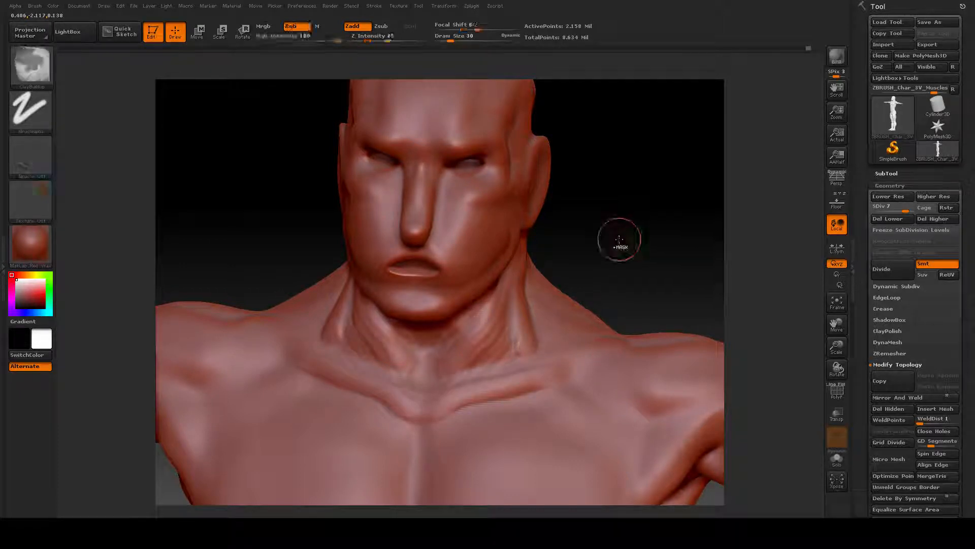
key(ctrl+z)
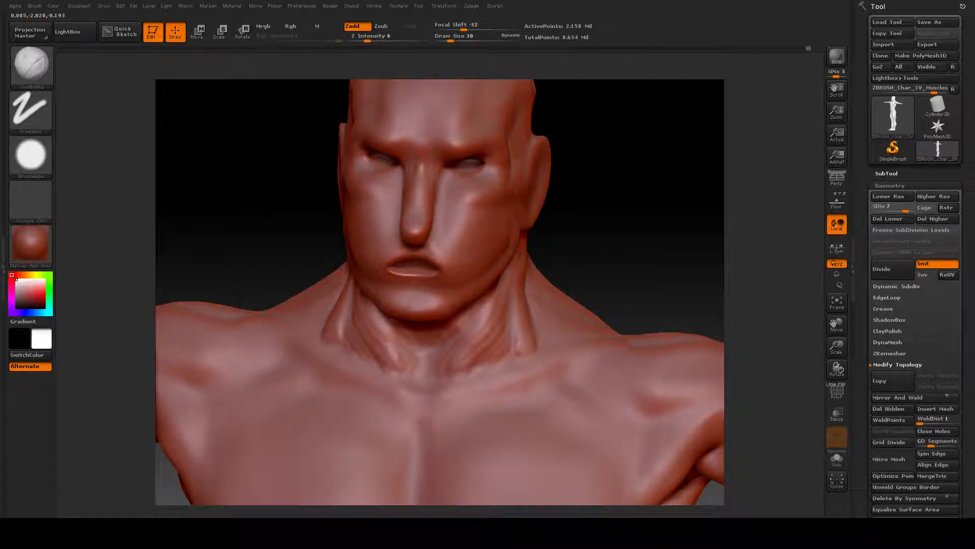
Define the V-shaped front of the throat between the side neck muscles and smooth it into the pit of the throat.
mouse_move(605, 251)
mouse_down()
mouse_move(633, 187)
mouse_move(612, 153)
mouse_up()
shift+drag(470, 325, 428, 351)
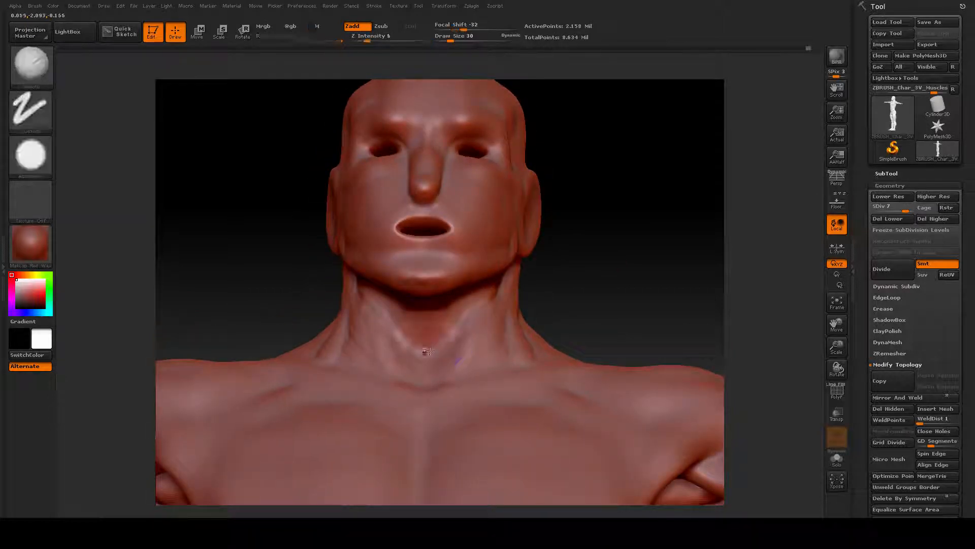
drag(633, 279, 635, 294)
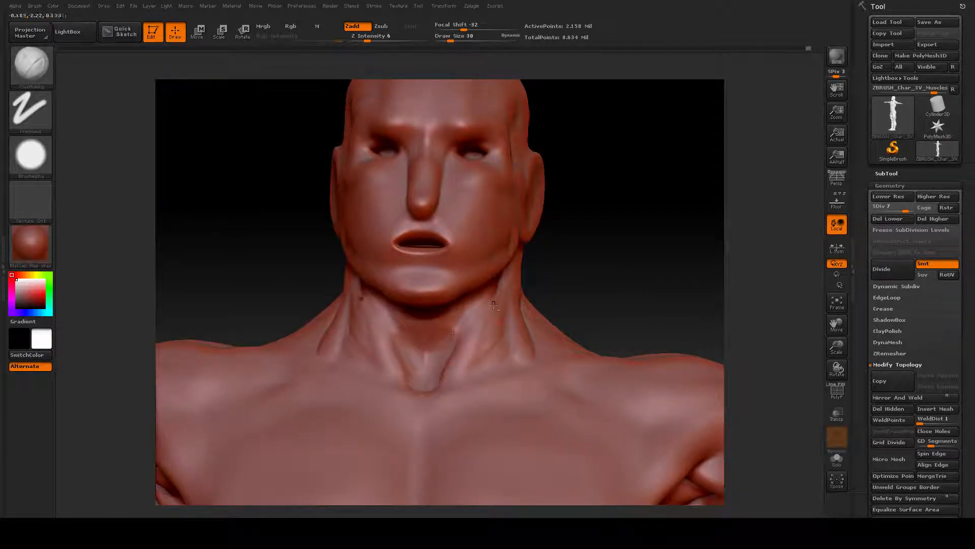
key(shift)
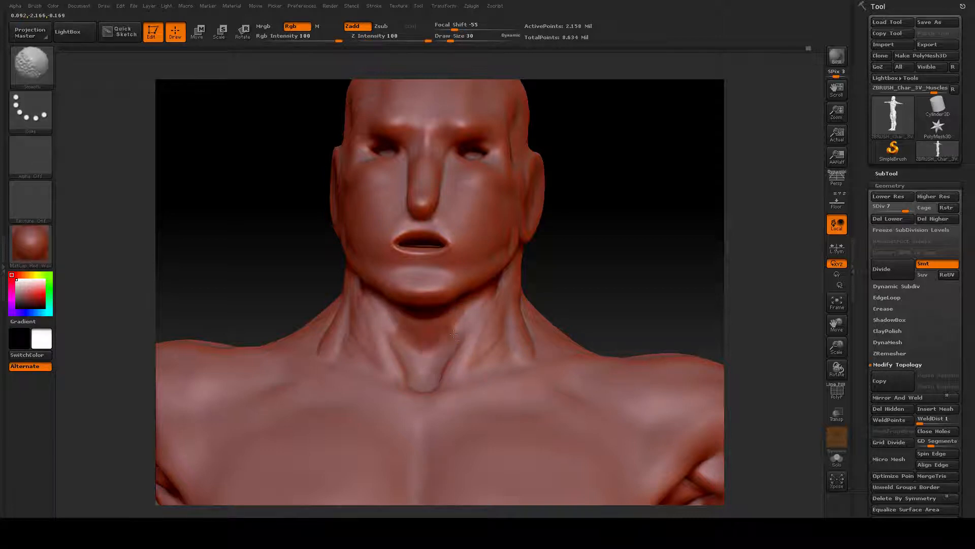
drag(696, 299, 653, 312)
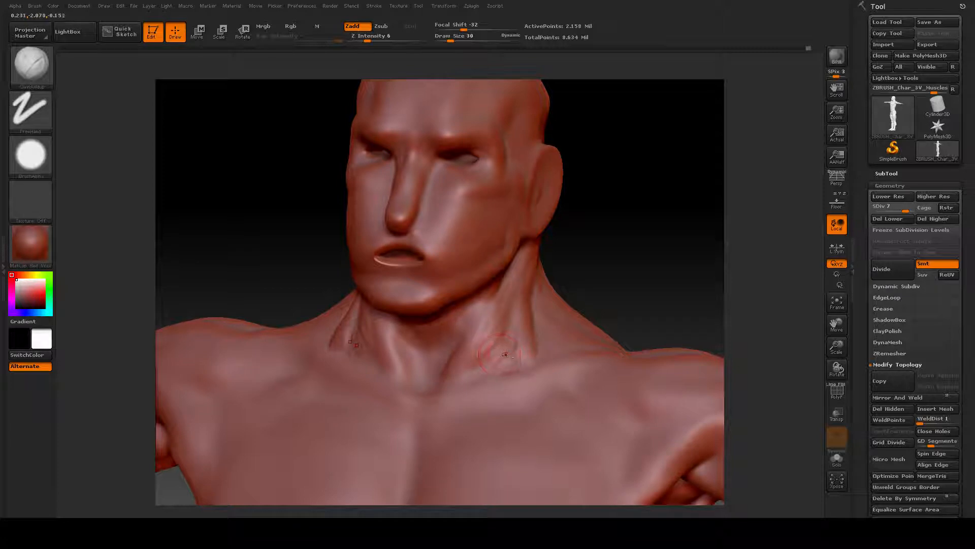
Sculpt the gap between the two lower strands of the side neck muscle, smooth its front edge, and undo the last stroke.
mouse_move(512, 351)
mouse_down()
mouse_move(489, 359)
mouse_move(509, 325)
mouse_move(479, 360)
mouse_move(483, 371)
mouse_move(501, 346)
mouse_move(472, 365)
mouse_up()
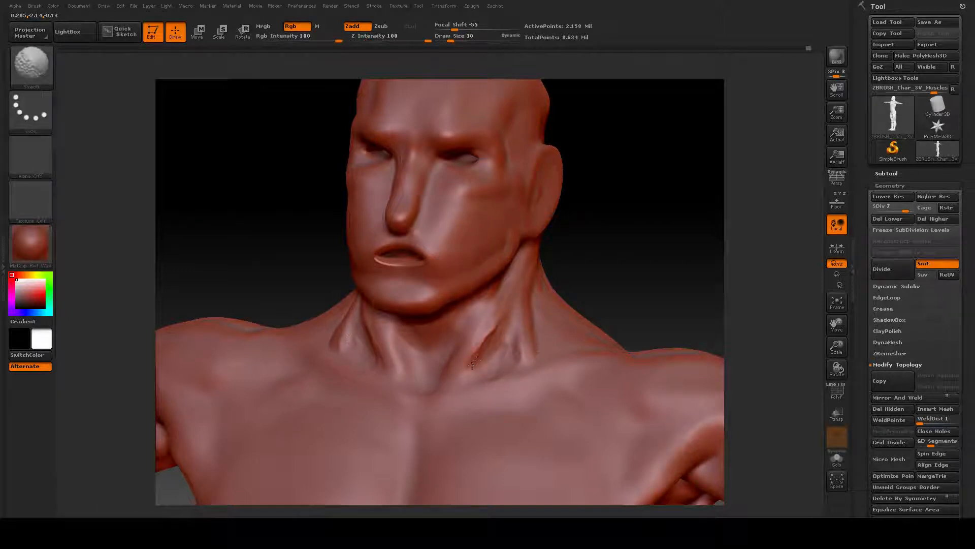
shift+drag(494, 330, 475, 338)
mouse_move(508, 308)
shift+mouse_down()
mouse_move(524, 325)
mouse_move(514, 352)
mouse_move(525, 351)
mouse_move(514, 326)
mouse_move(472, 348)
mouse_move(485, 334)
shift+mouse_up()
key(ctrl+z)
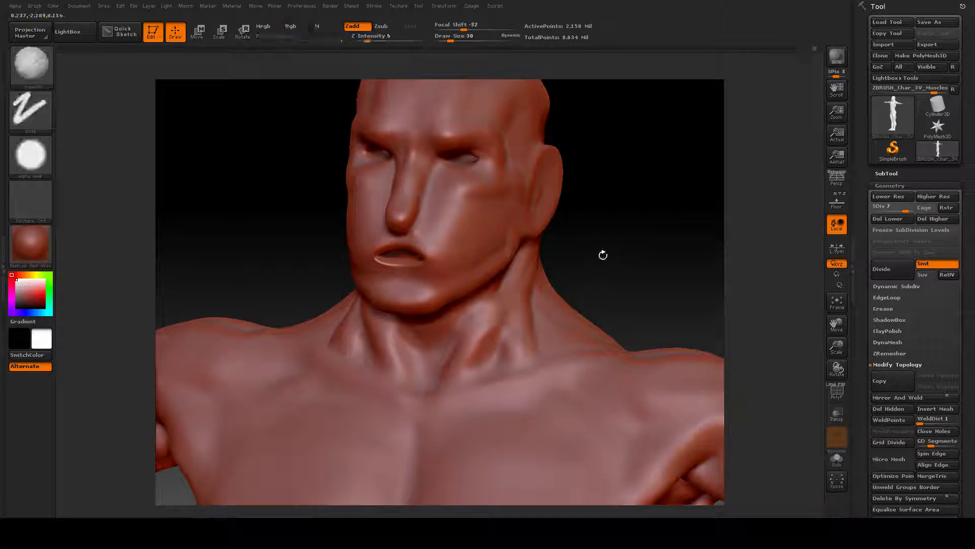
Shape the front of the throat beside the side neck muscle with ClayBuildup and smooth the area under the chin.
mouse_move(603, 254)
mouse_down()
mouse_move(638, 248)
mouse_move(588, 246)
mouse_move(457, 348)
mouse_up()
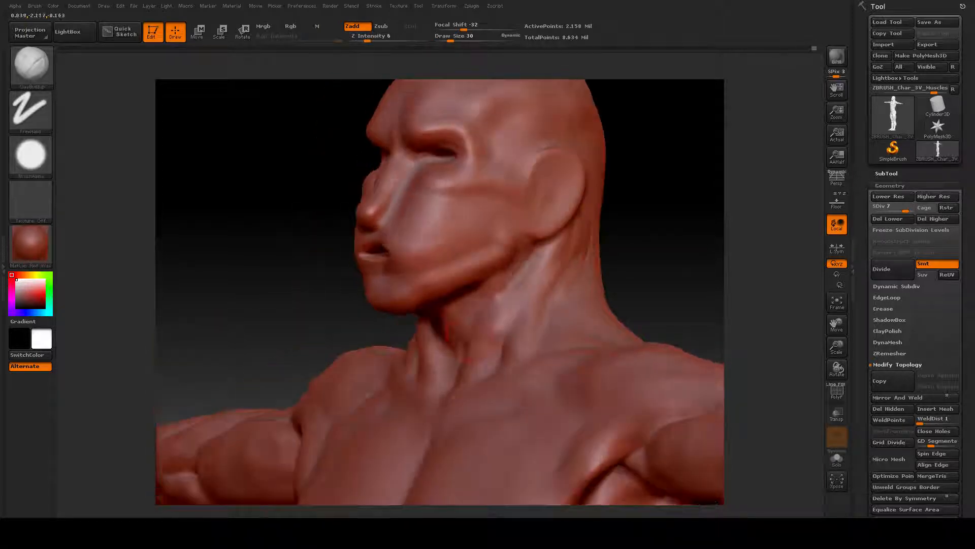
shift+drag(638, 272, 467, 305)
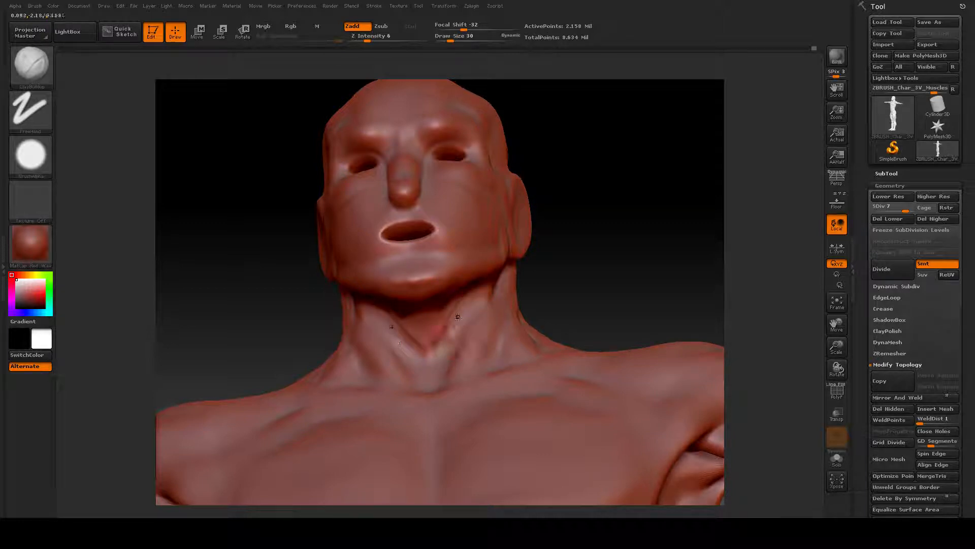
key(shift)
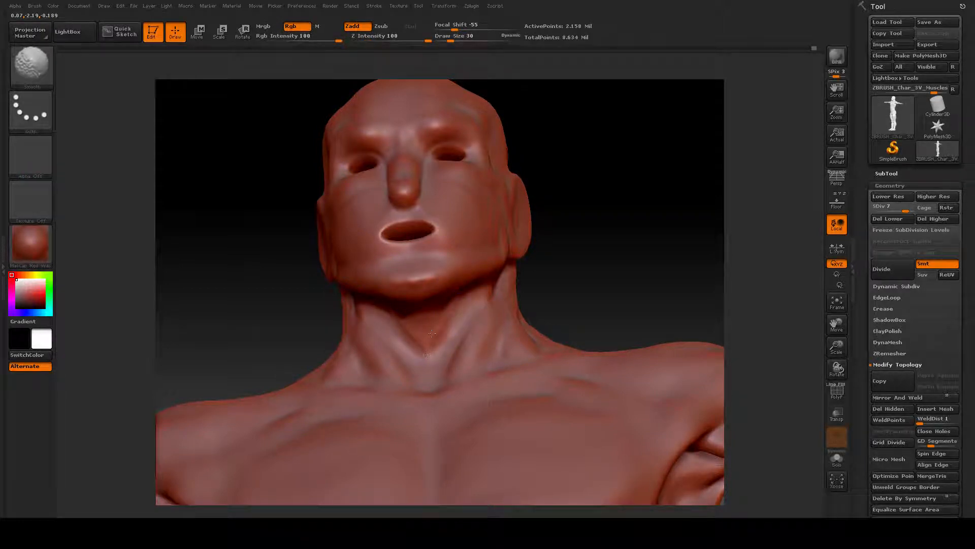
mouse_move(628, 265)
mouse_down()
mouse_move(605, 269)
mouse_move(646, 259)
mouse_move(614, 263)
mouse_up()
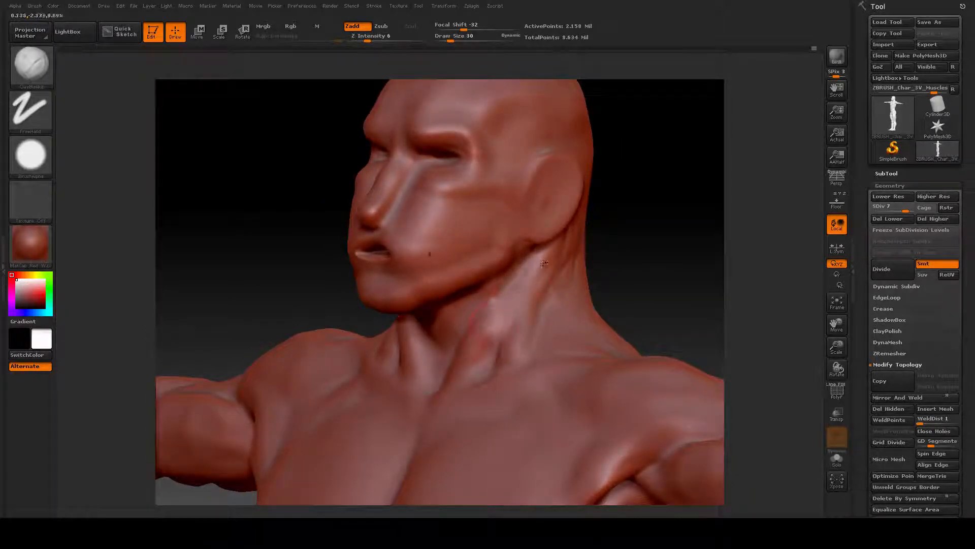
Build up the front edge of the side neck muscle below the jaw and smooth it.
drag(519, 289, 495, 329)
drag(622, 269, 589, 271)
key(shift)
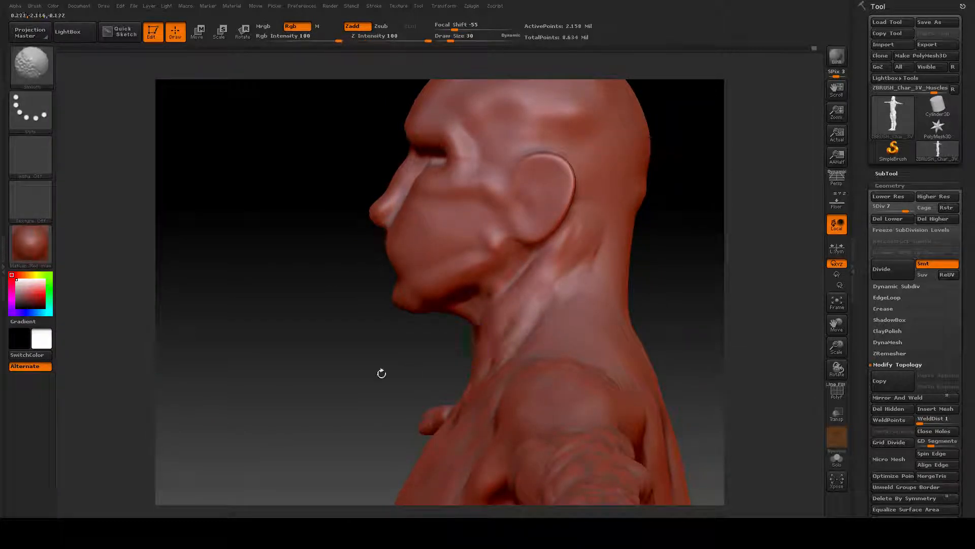
drag(381, 374, 158, 264)
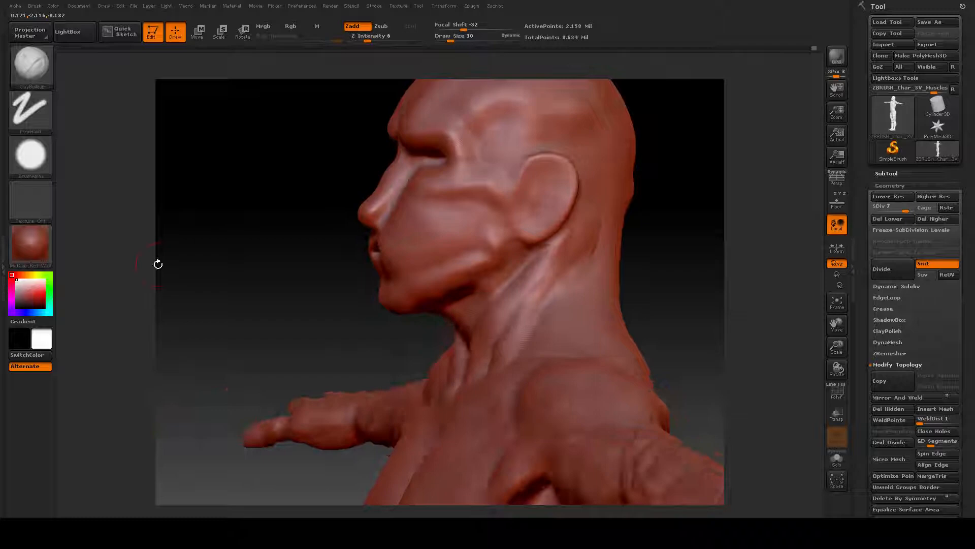
Reshape the throat profile and the base of the side neck muscle with the Move brush at draw size 53.
click(28, 62)
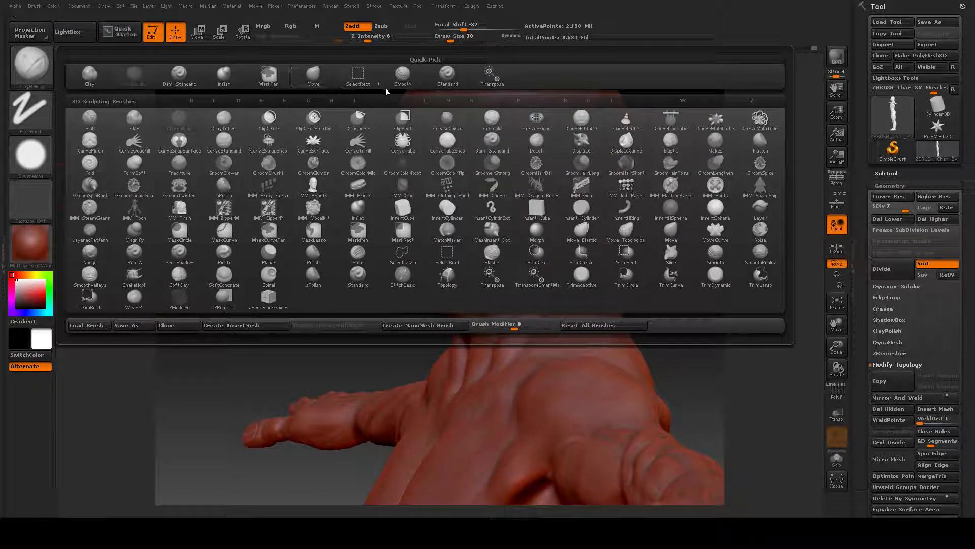
click(313, 76)
key(space)
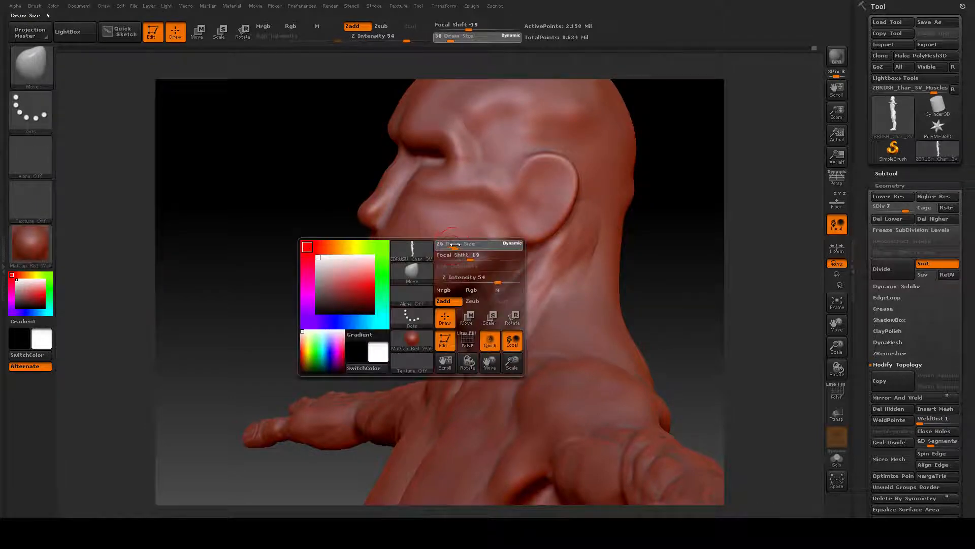
drag(452, 246, 461, 245)
mouse_move(665, 255)
mouse_down()
mouse_move(661, 266)
mouse_move(468, 315)
mouse_up()
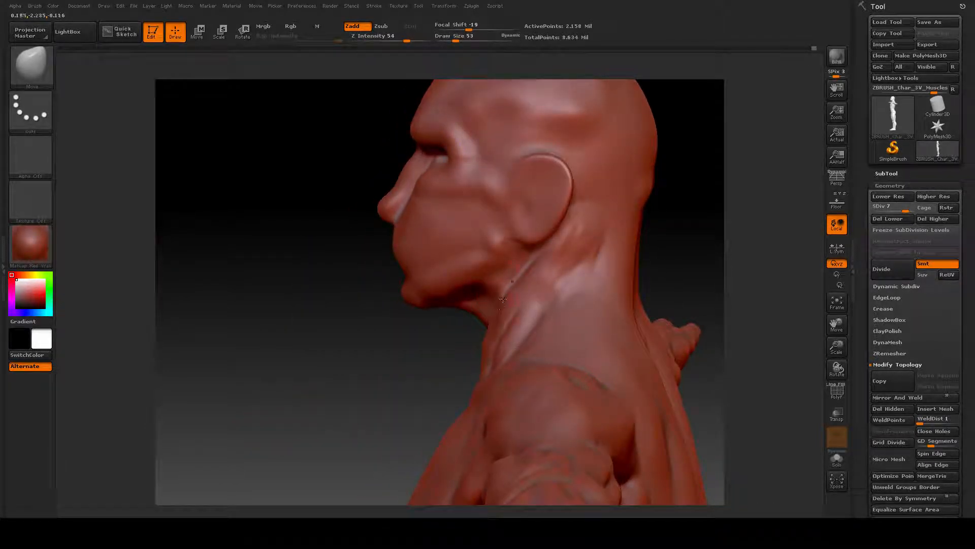
drag(381, 337, 480, 333)
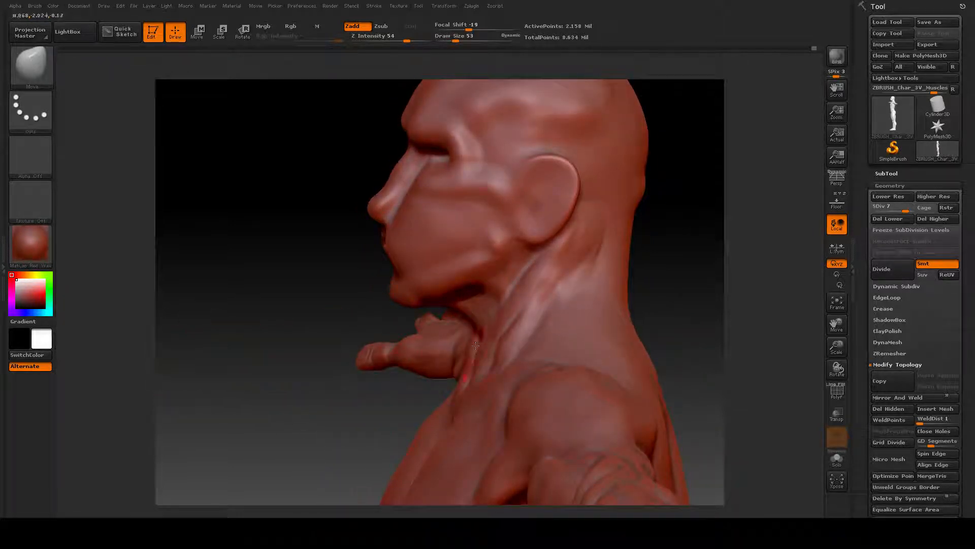
drag(491, 362, 486, 367)
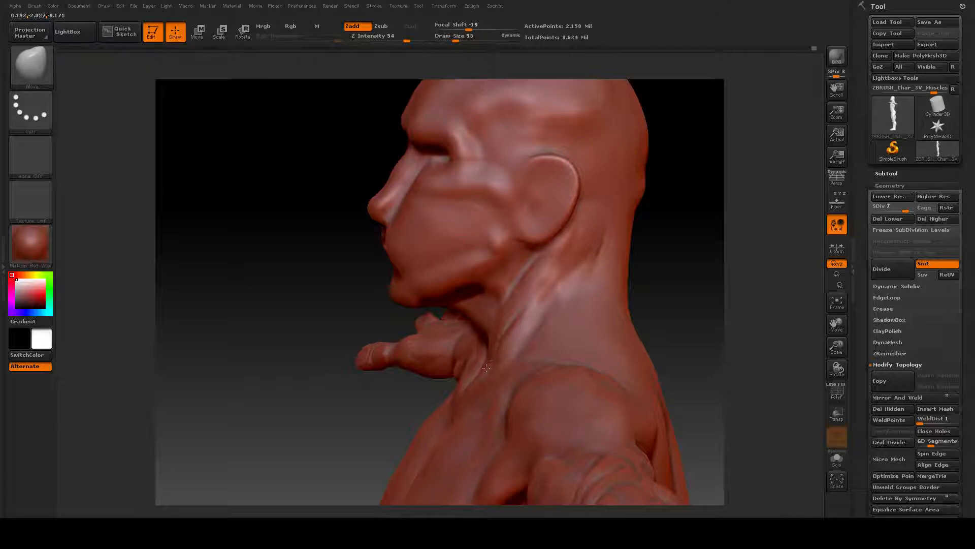
drag(354, 411, 392, 407)
mouse_move(494, 357)
mouse_down()
mouse_move(478, 362)
mouse_move(492, 338)
mouse_up()
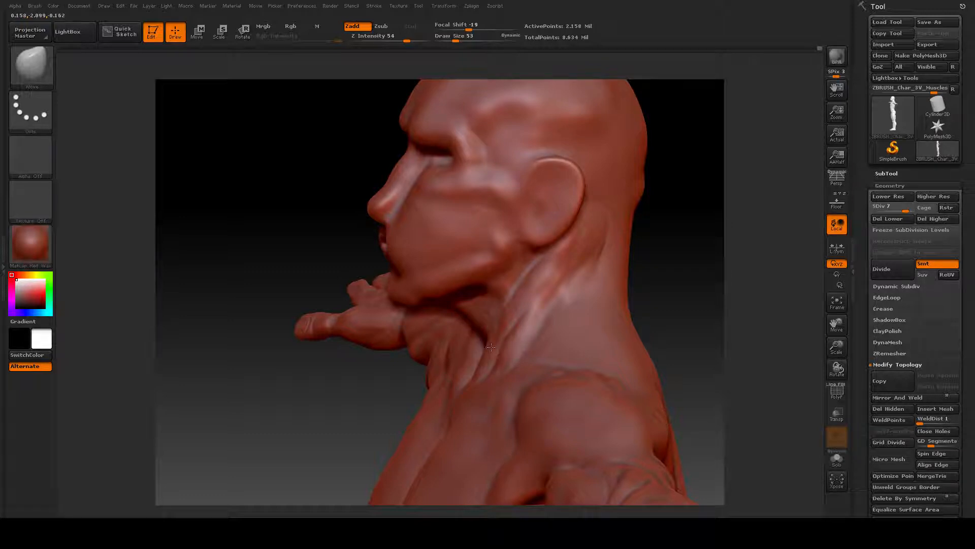
Shift the upper side neck muscles inward below the jaw with the Move brush and smooth the neck surface.
mouse_move(648, 256)
mouse_down()
mouse_move(668, 280)
mouse_move(651, 237)
mouse_up()
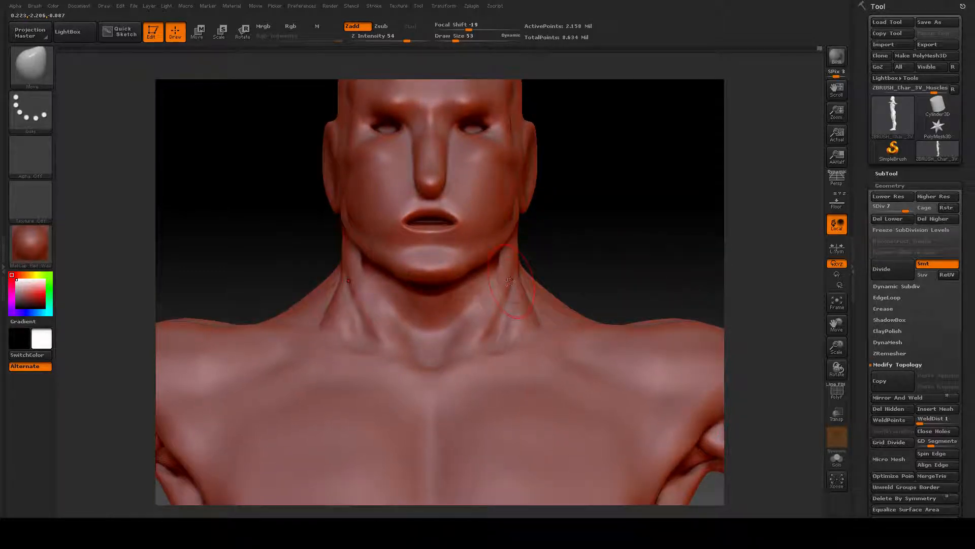
mouse_move(511, 281)
mouse_down()
mouse_move(503, 281)
mouse_move(503, 259)
mouse_up()
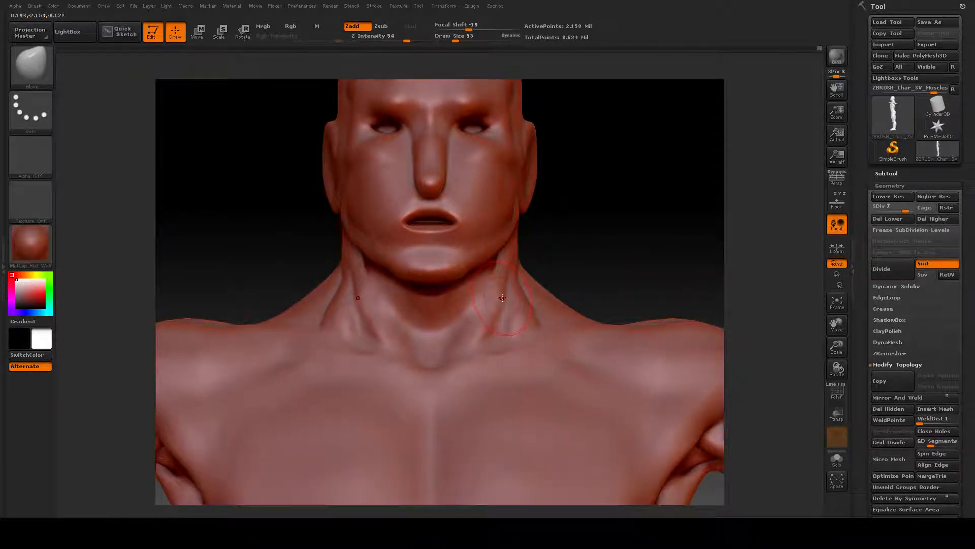
drag(500, 302, 494, 301)
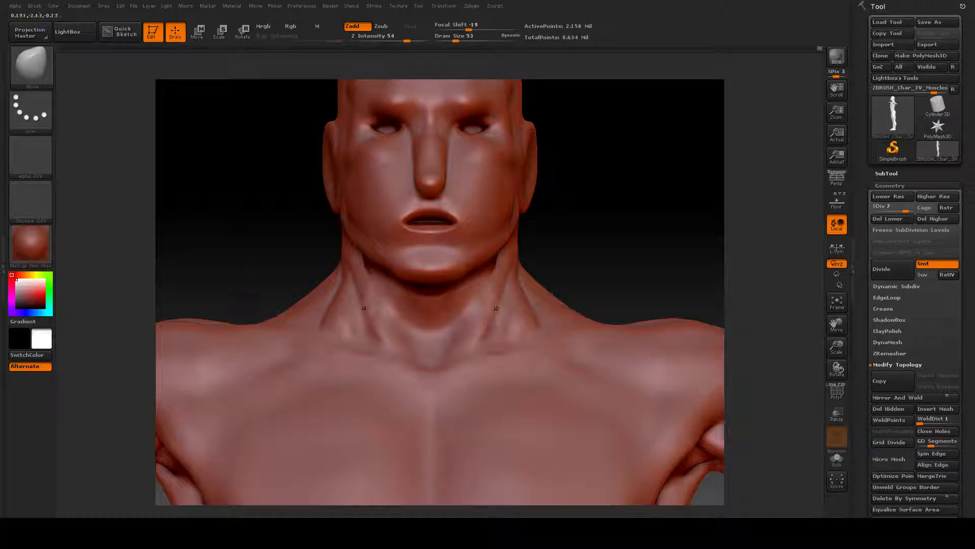
key(shift)
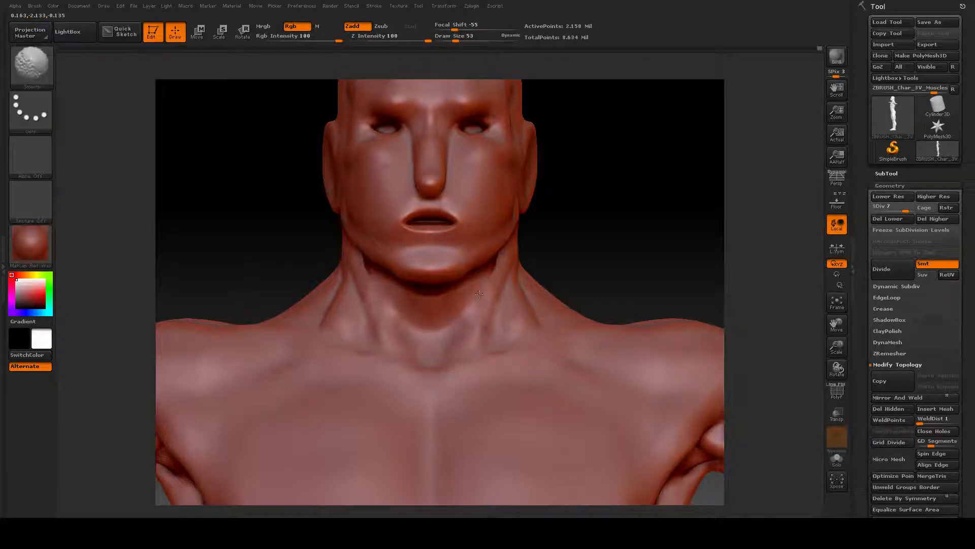
drag(621, 184, 601, 203)
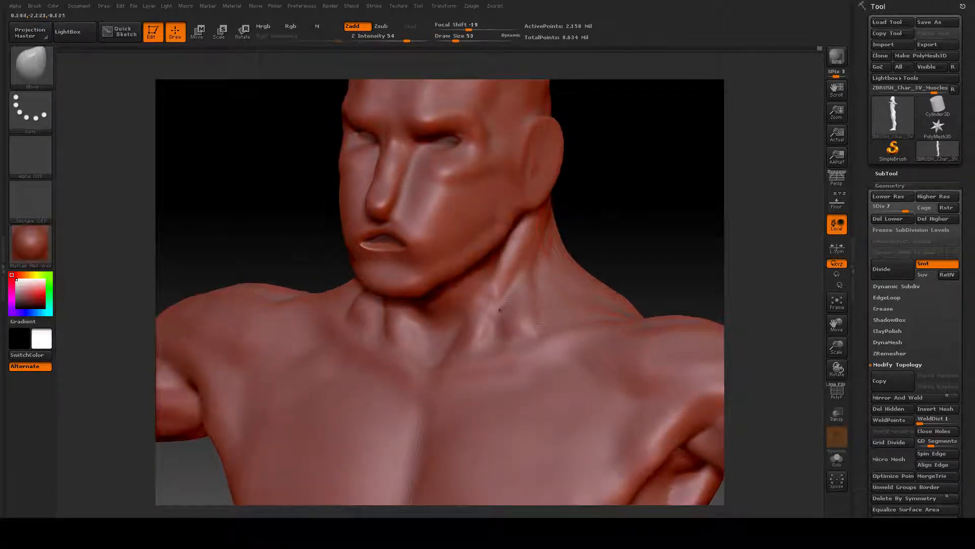
key(shift)
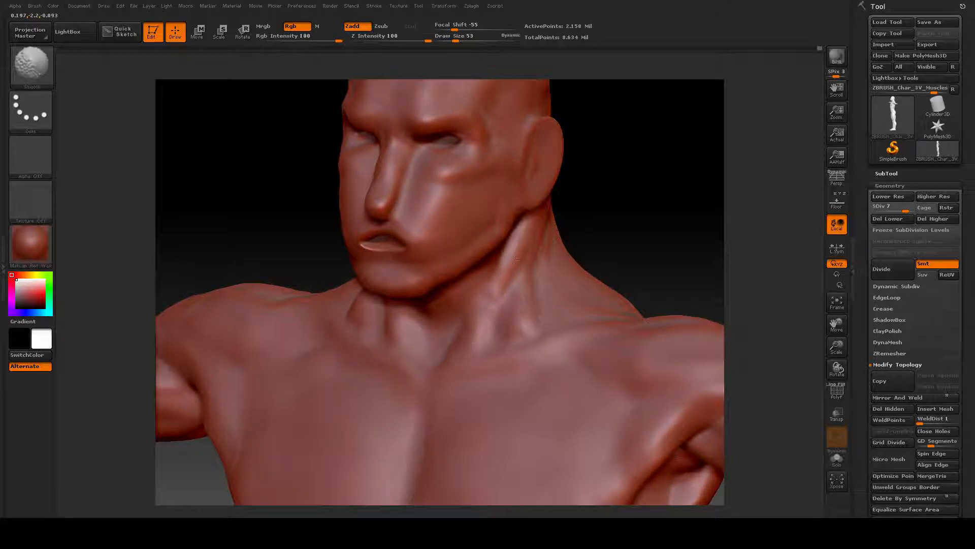
mouse_move(630, 209)
mouse_down()
mouse_move(614, 208)
mouse_move(644, 206)
mouse_up()
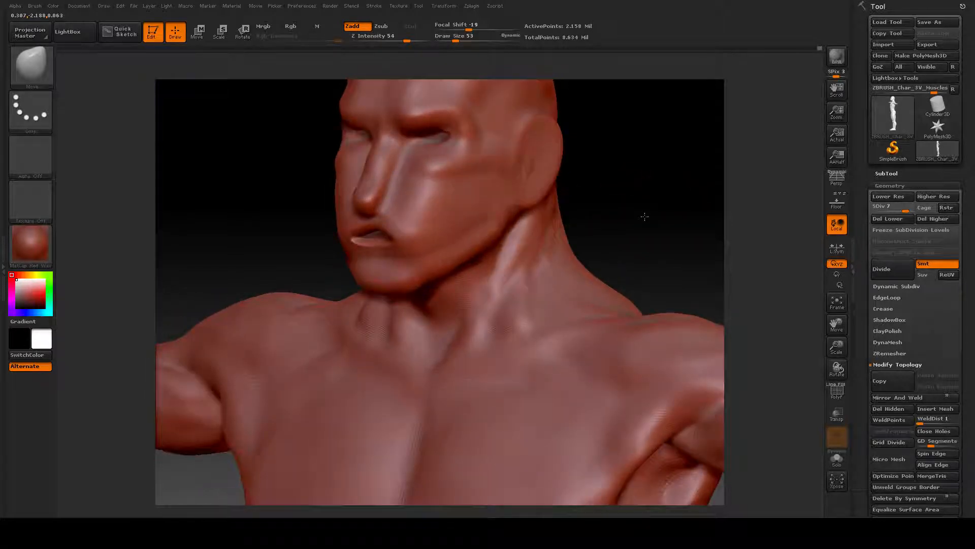
Carve creases along the front edge of the side neck muscle and between its lower strands with the Dam_Standard brush.
click(25, 58)
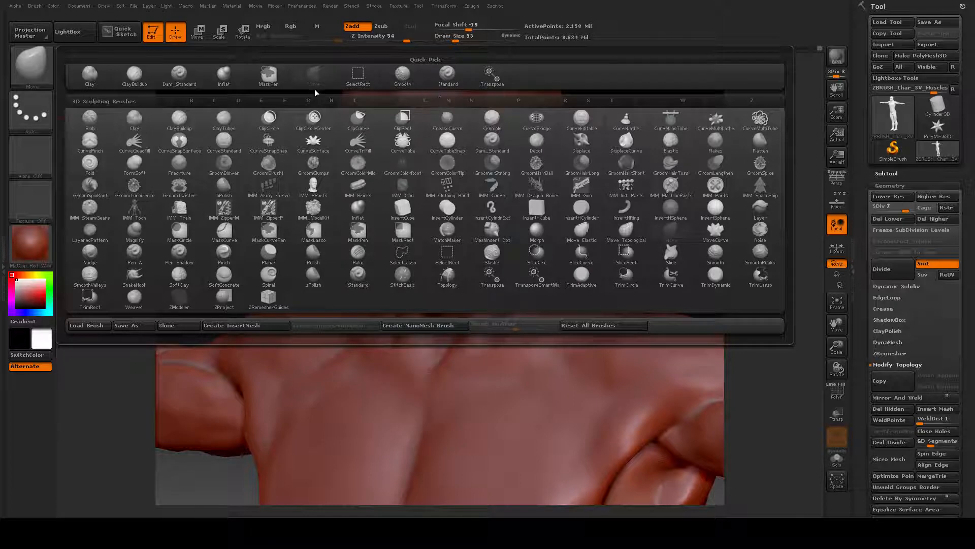
click(179, 74)
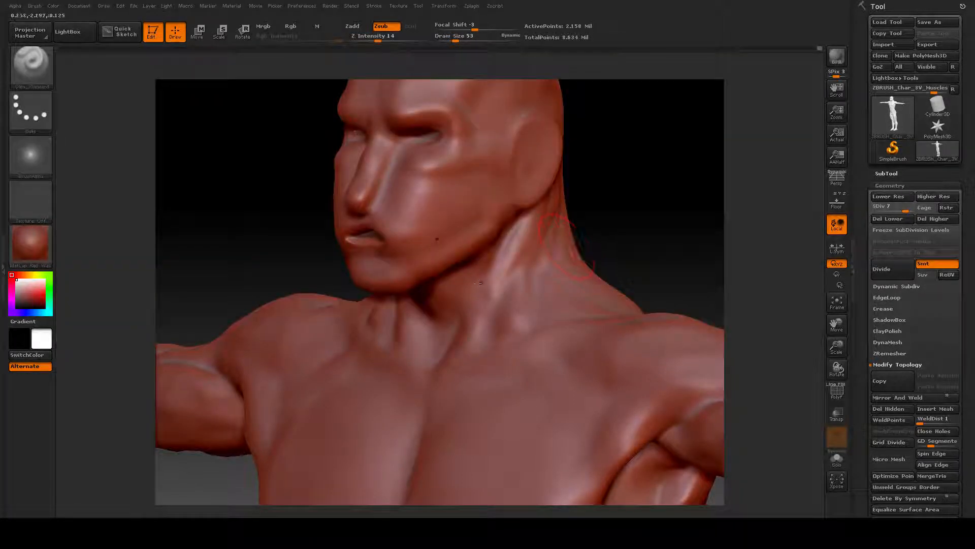
drag(661, 222, 661, 211)
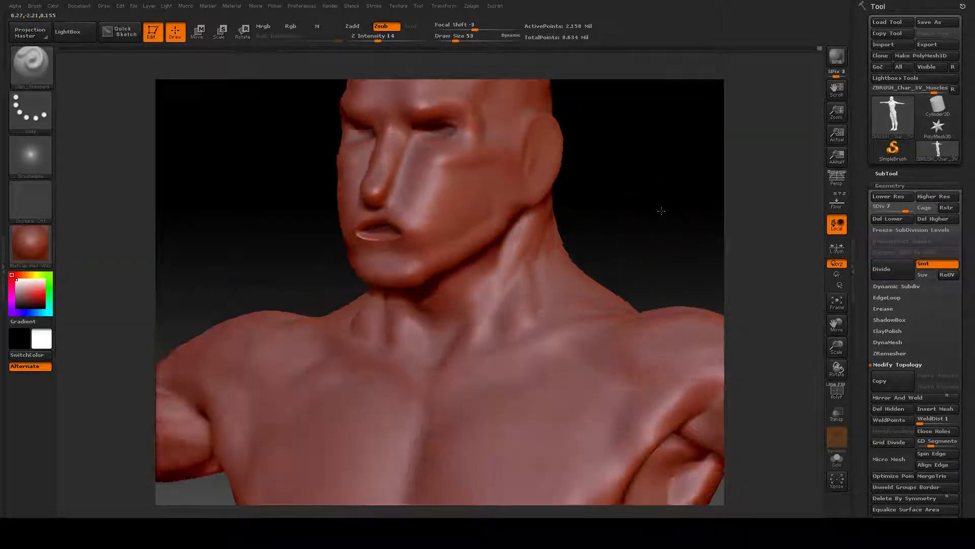
drag(493, 263, 457, 333)
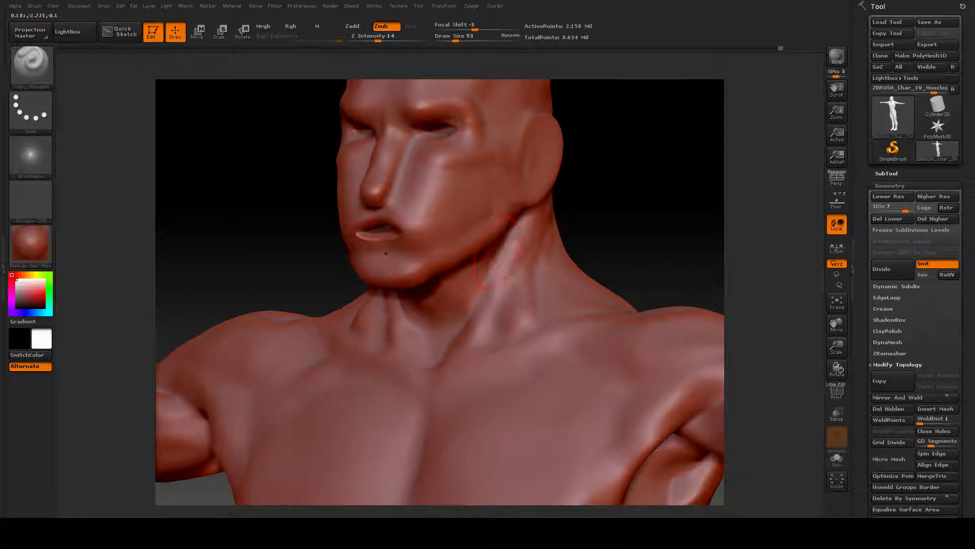
mouse_move(484, 272)
mouse_down()
mouse_move(466, 316)
mouse_move(483, 321)
mouse_move(472, 350)
mouse_up()
drag(493, 311, 469, 351)
mouse_move(492, 315)
mouse_down()
mouse_move(488, 336)
mouse_move(502, 289)
mouse_up()
Carve the upper edges of the collarbones and the base of the neck around the pit of the throat with Dam_Standard.
drag(599, 227, 545, 298)
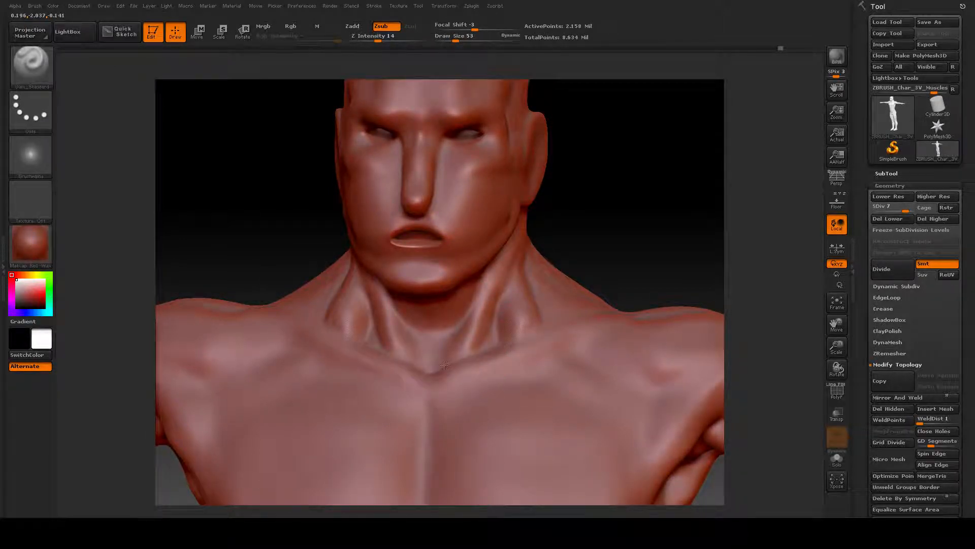
key(ctrl)
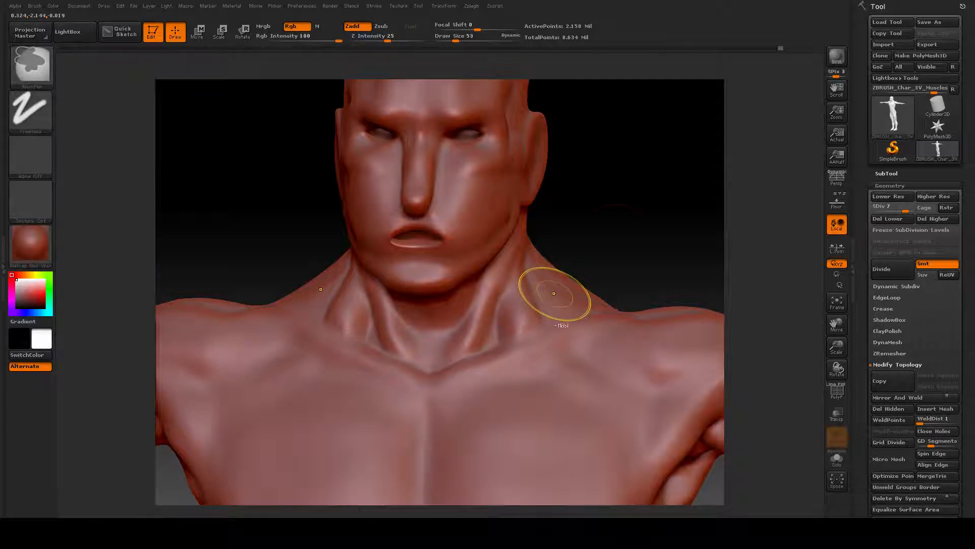
drag(623, 228, 559, 310)
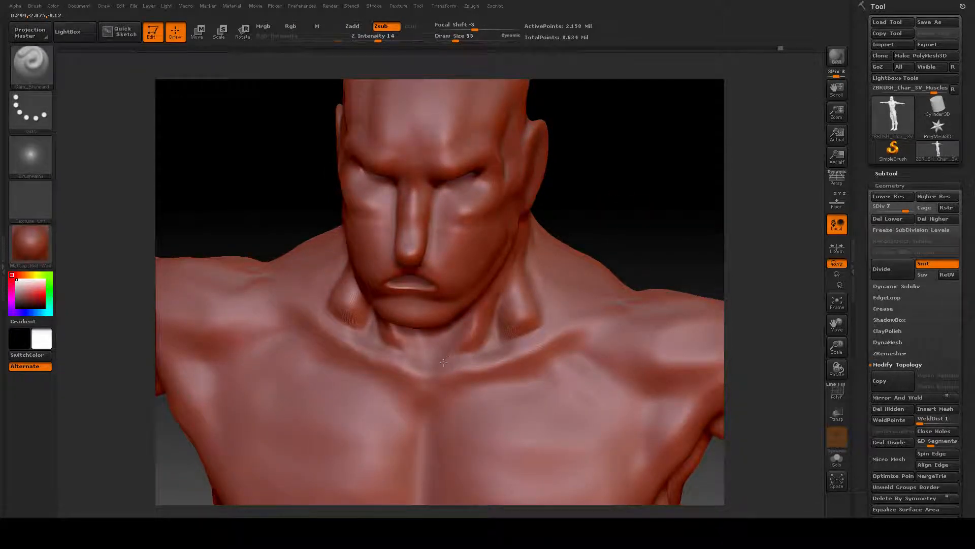
drag(599, 215, 613, 175)
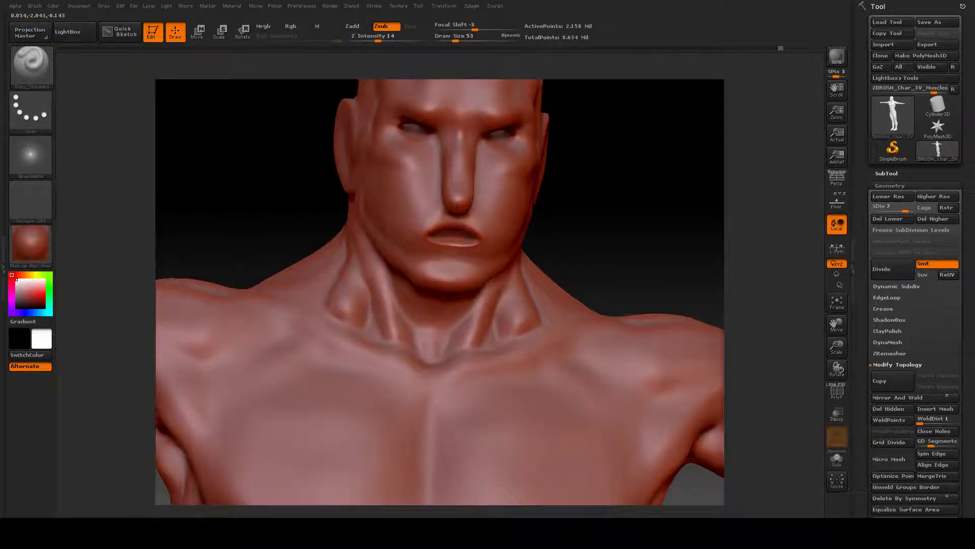
Deepen the groove above the outer collarbone with Dam_Standard and smooth the side neck muscle below and behind the ear.
mouse_move(608, 246)
mouse_down()
mouse_move(536, 305)
mouse_move(528, 270)
mouse_up()
mouse_move(608, 228)
mouse_down()
mouse_move(610, 249)
mouse_move(618, 226)
mouse_move(660, 239)
mouse_move(645, 269)
mouse_up()
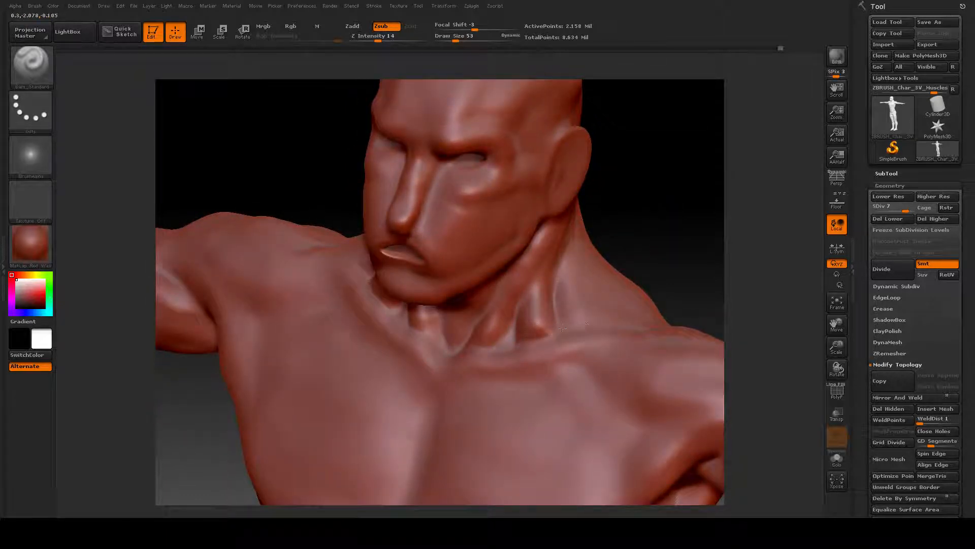
key(shift)
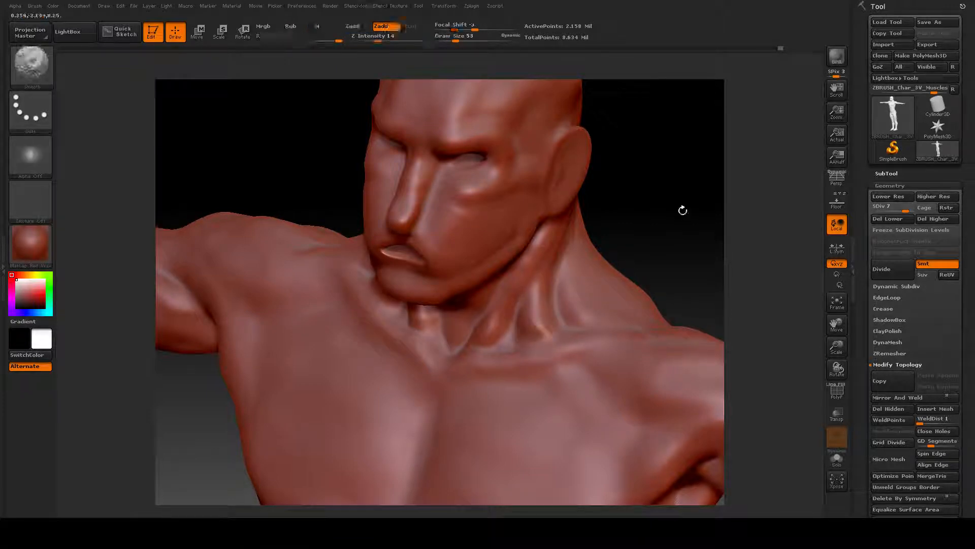
mouse_move(681, 209)
mouse_down()
mouse_move(677, 192)
mouse_move(604, 270)
mouse_up()
key(shift)
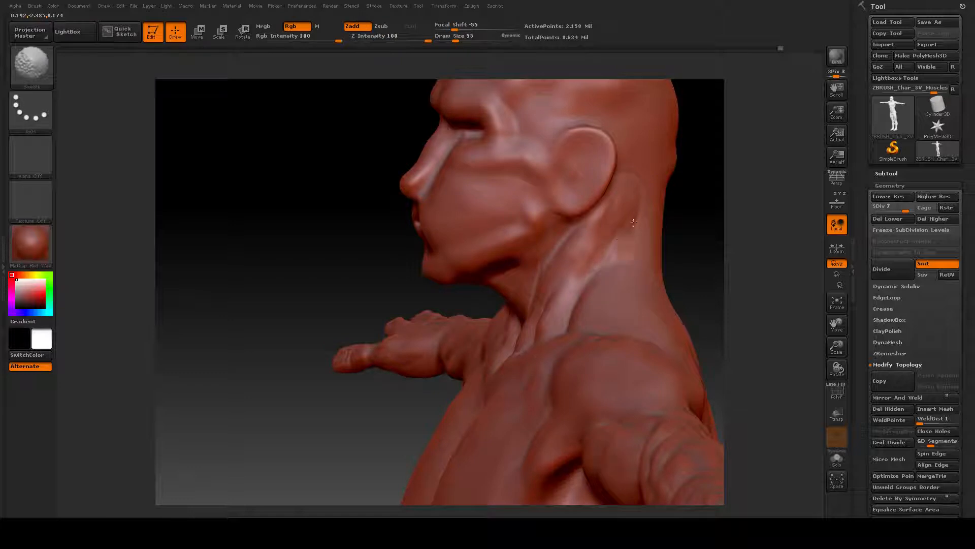
drag(396, 280, 580, 200)
key(shift)
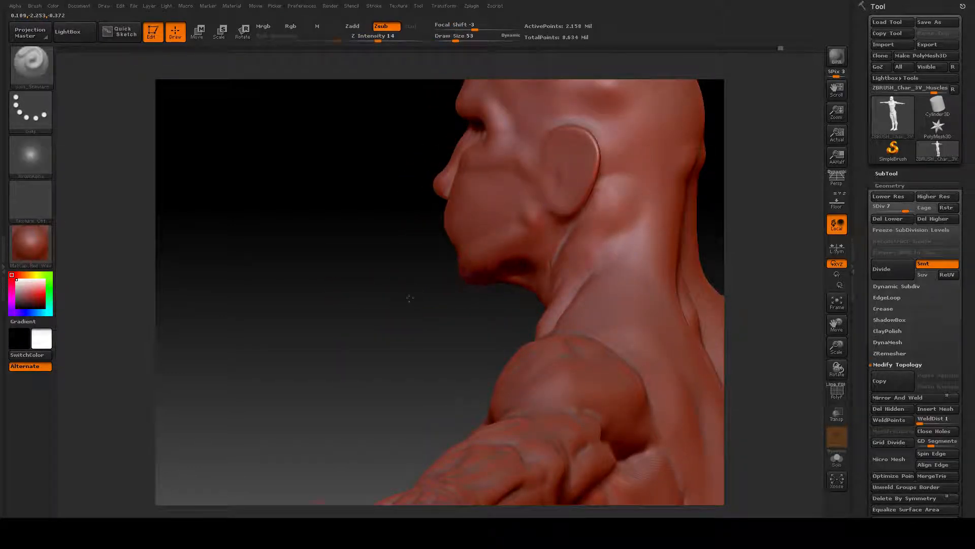
drag(407, 293, 368, 289)
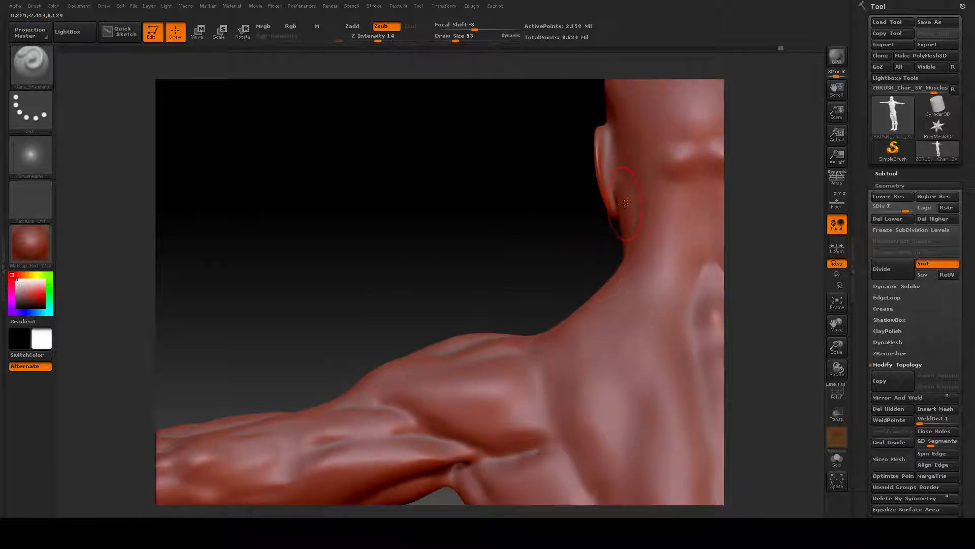
Refine the creases between the lower strands of the side neck muscle and smooth the area around the pit of the throat.
mouse_move(425, 259)
mouse_down()
mouse_move(516, 274)
mouse_move(482, 271)
mouse_up()
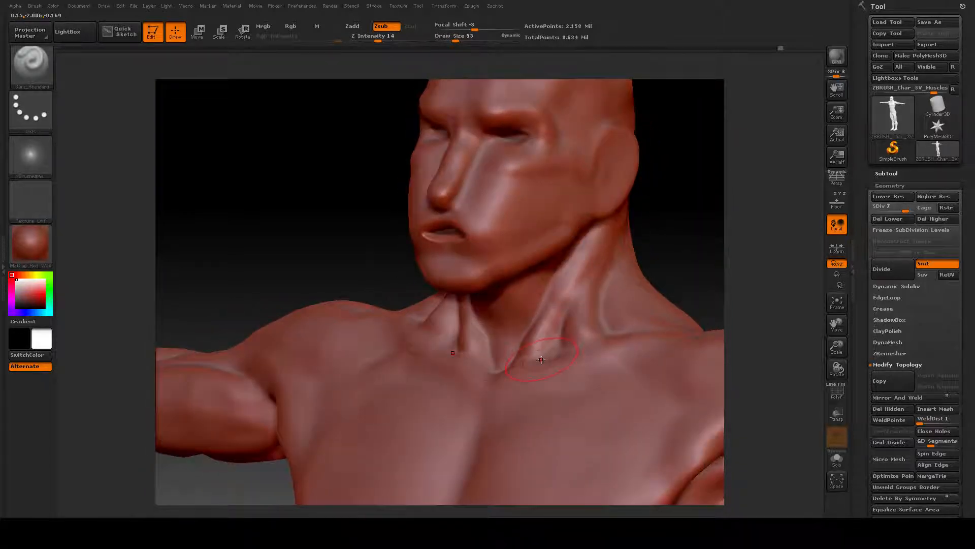
mouse_move(681, 235)
mouse_down()
mouse_move(639, 224)
mouse_move(663, 226)
mouse_up()
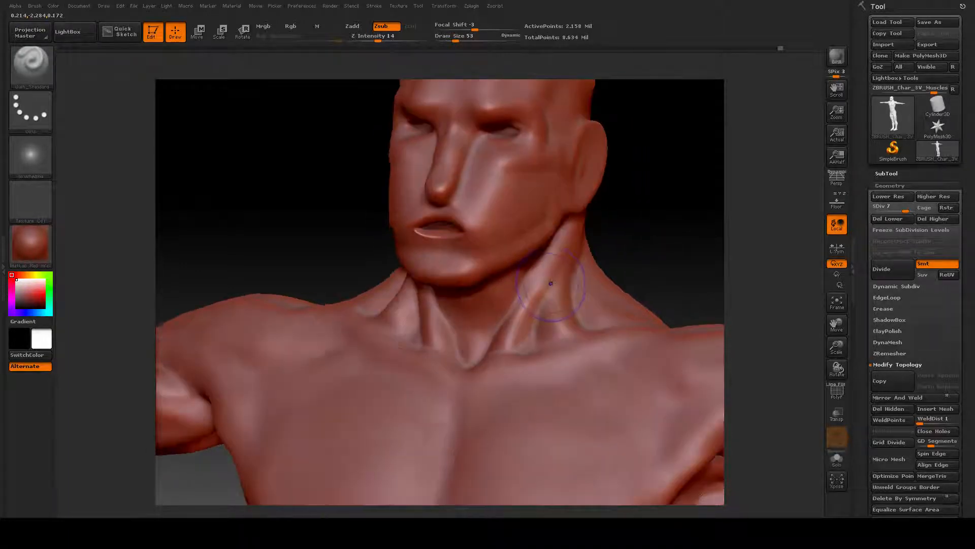
key(shift)
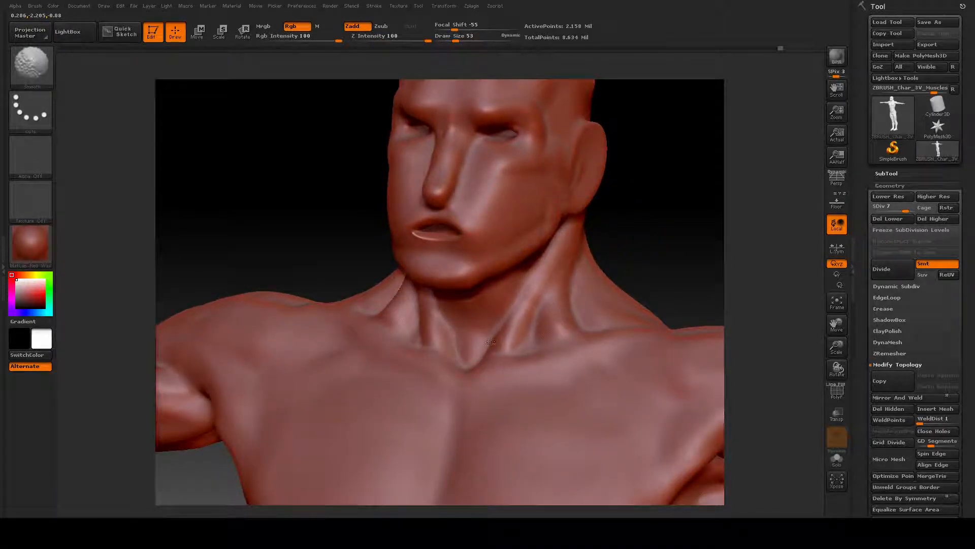
drag(653, 233, 617, 266)
key(shift)
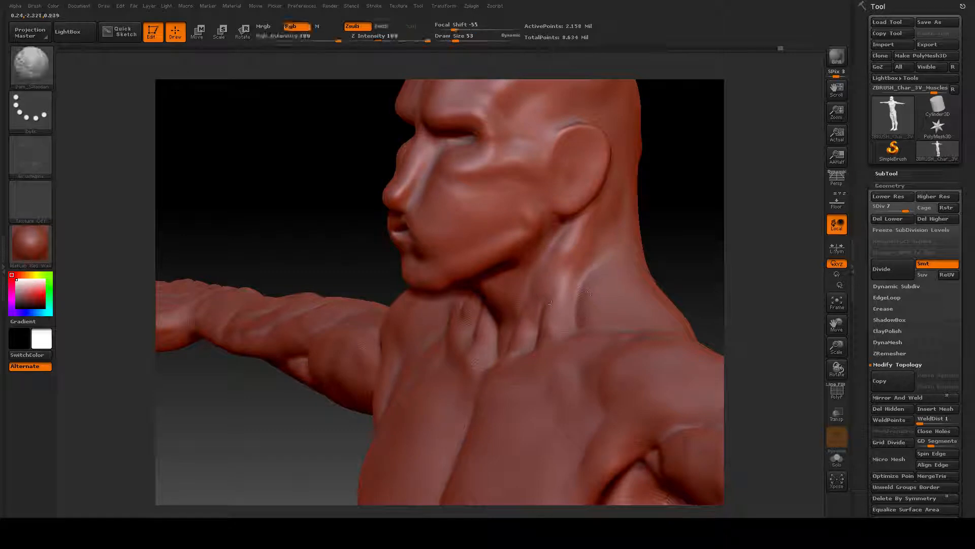
drag(681, 185, 689, 187)
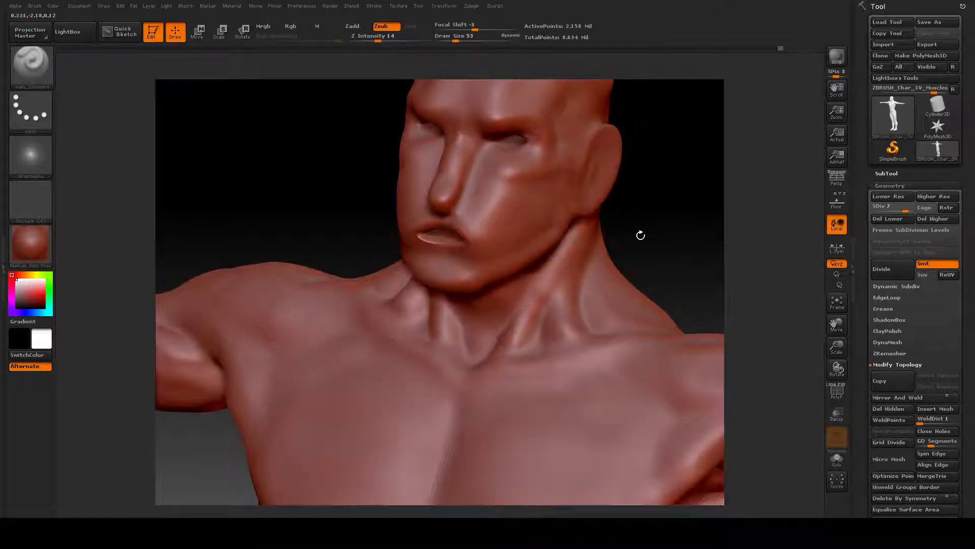
drag(640, 233, 627, 259)
Carve a rounded hollow above the collarbone, between the side neck muscle and the trapezius, with Dam_Standard.
alt+drag(660, 209, 774, 254)
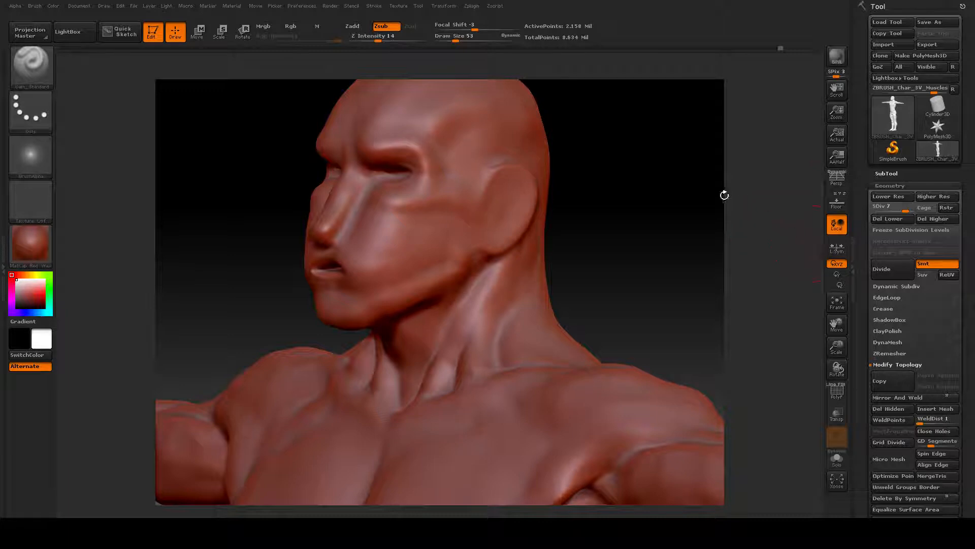
mouse_move(635, 255)
mouse_down()
mouse_move(617, 268)
mouse_move(627, 265)
mouse_move(475, 250)
mouse_move(531, 276)
mouse_up()
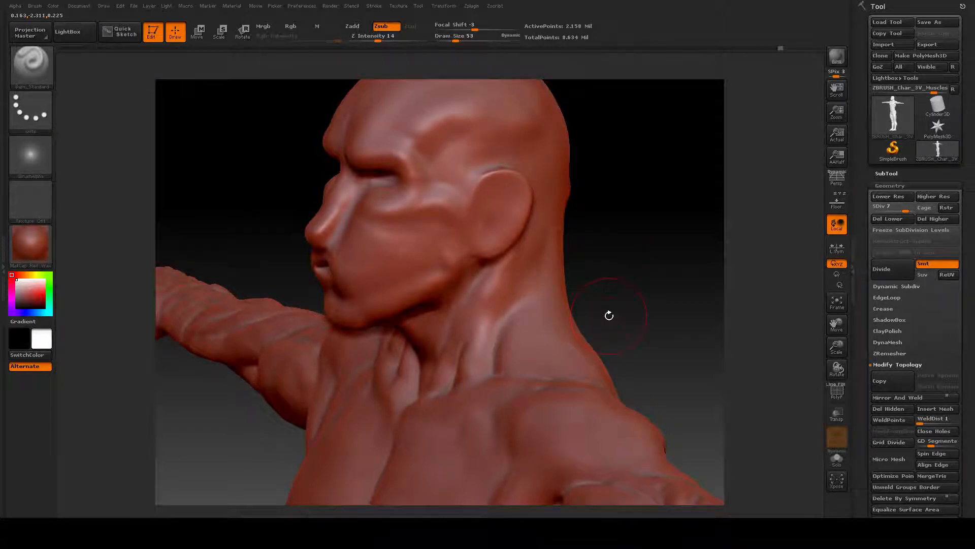
drag(637, 242, 518, 363)
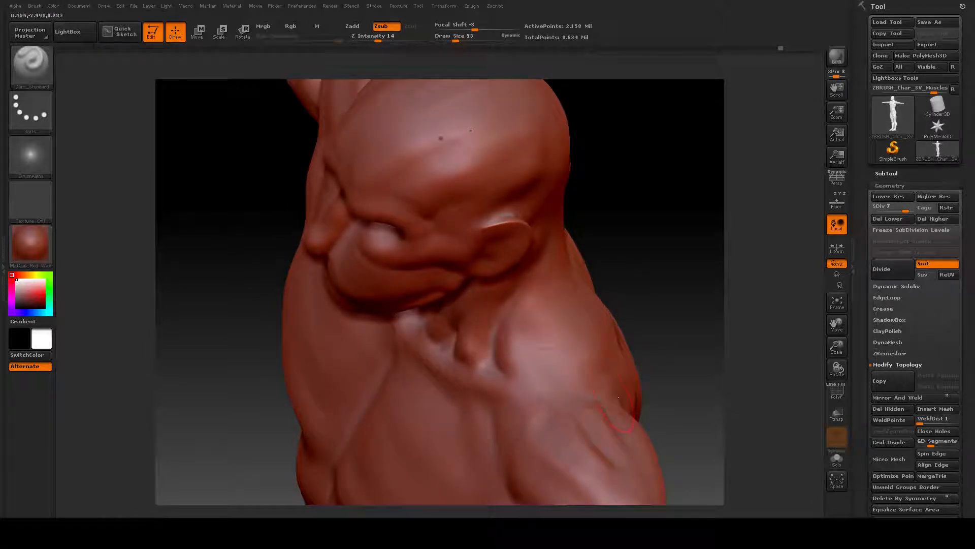
mouse_move(531, 376)
mouse_down()
mouse_move(536, 330)
mouse_move(526, 376)
mouse_up()
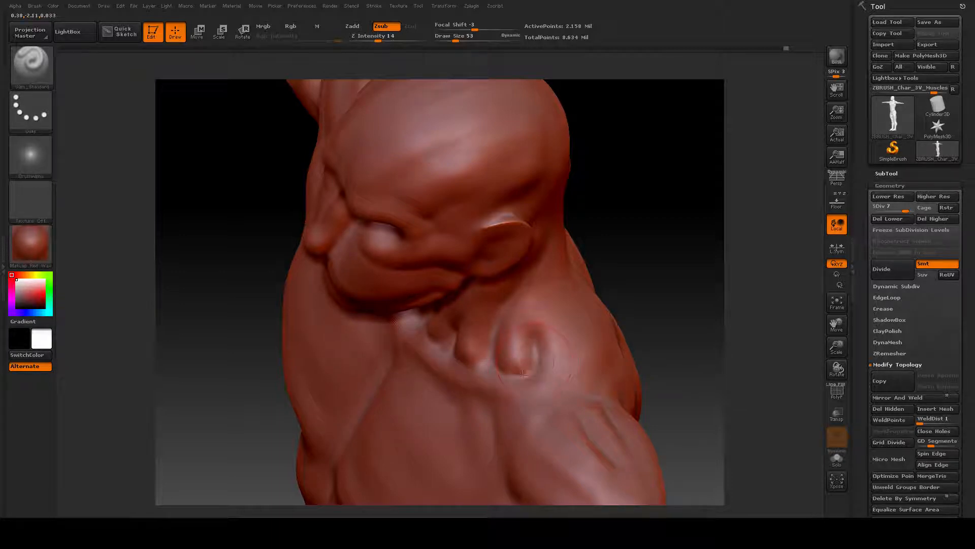
Carve the rear edge of the side neck muscle from behind the ear down into the hollow above the collarbone.
drag(640, 303, 652, 274)
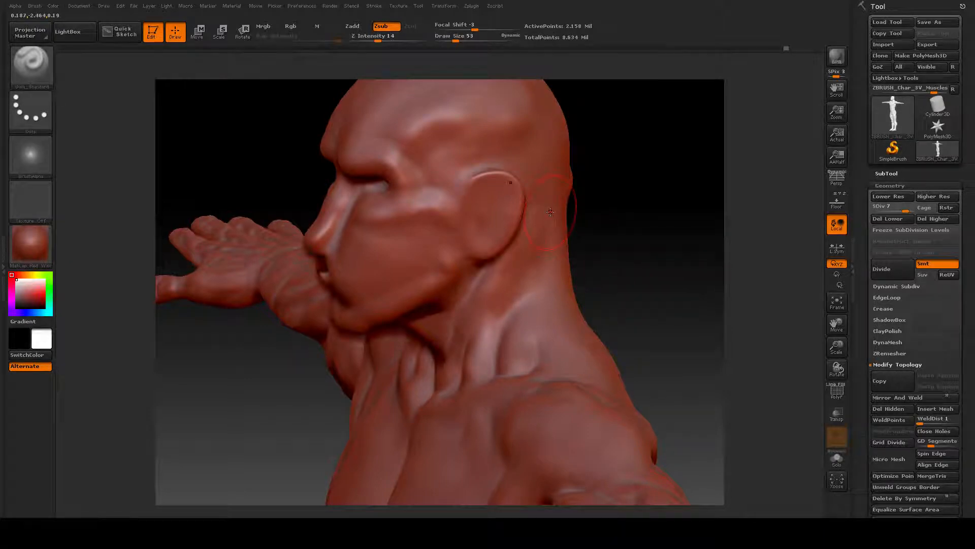
drag(545, 213, 543, 242)
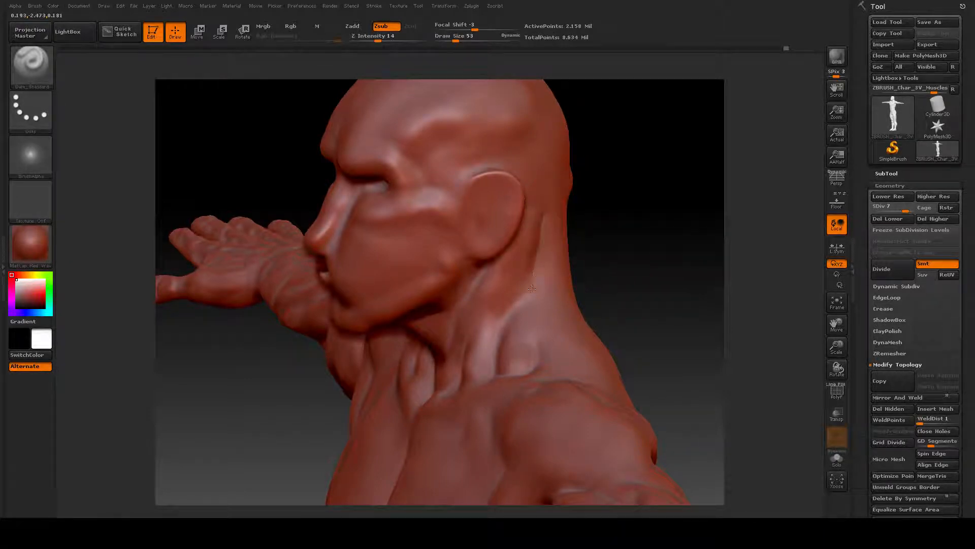
drag(532, 288, 527, 309)
drag(613, 306, 617, 289)
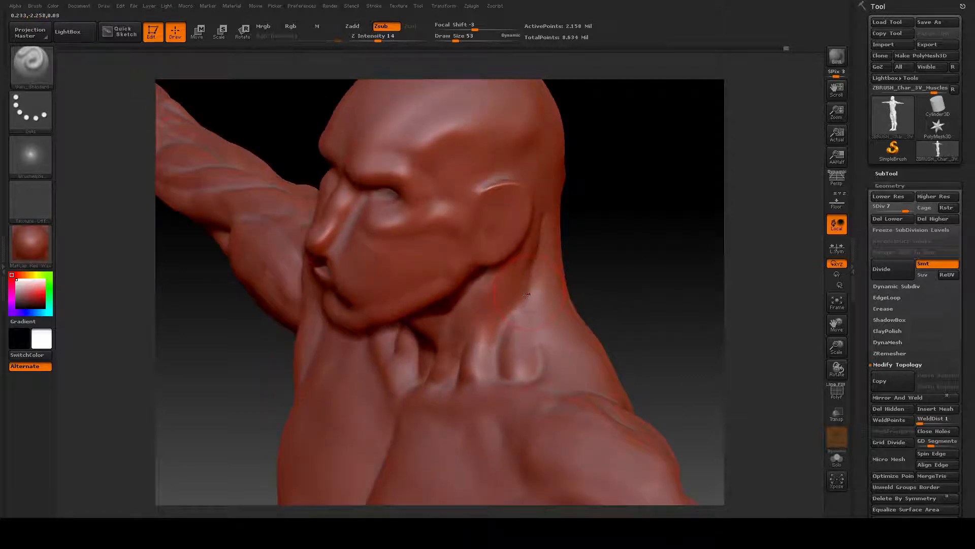
mouse_move(524, 297)
mouse_down()
mouse_move(533, 340)
mouse_move(531, 287)
mouse_up()
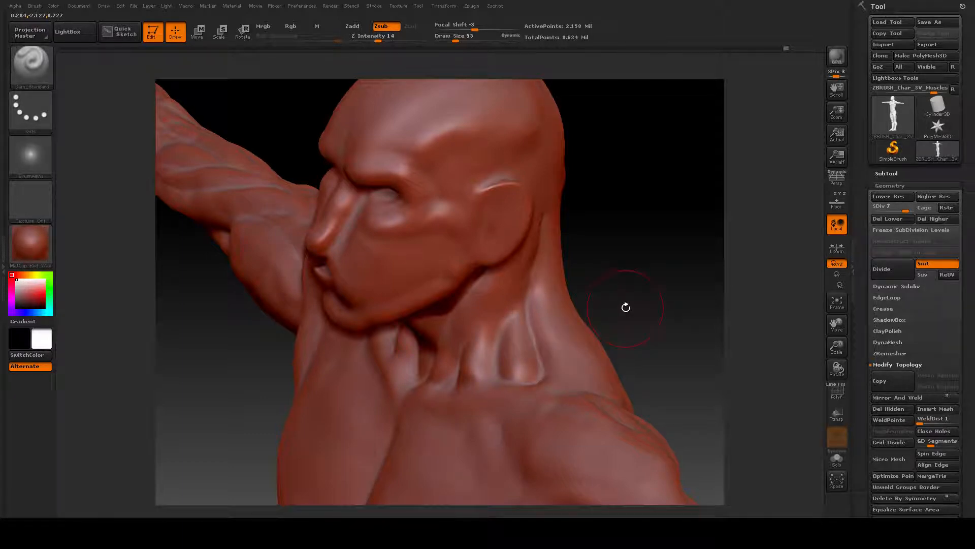
mouse_move(625, 305)
mouse_down()
mouse_move(622, 277)
mouse_move(617, 284)
mouse_move(592, 267)
mouse_move(604, 256)
mouse_up()
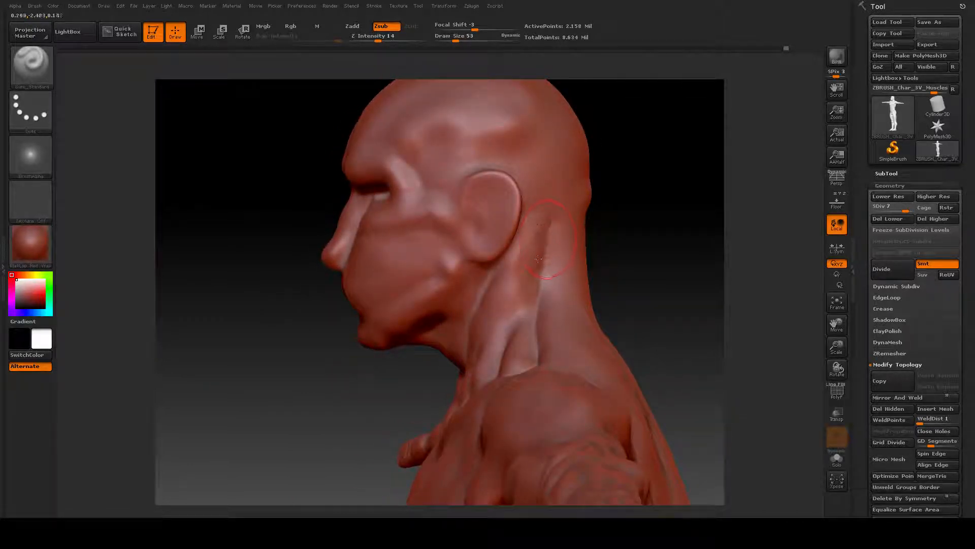
mouse_move(538, 259)
mouse_down()
mouse_move(509, 334)
mouse_move(535, 270)
mouse_up()
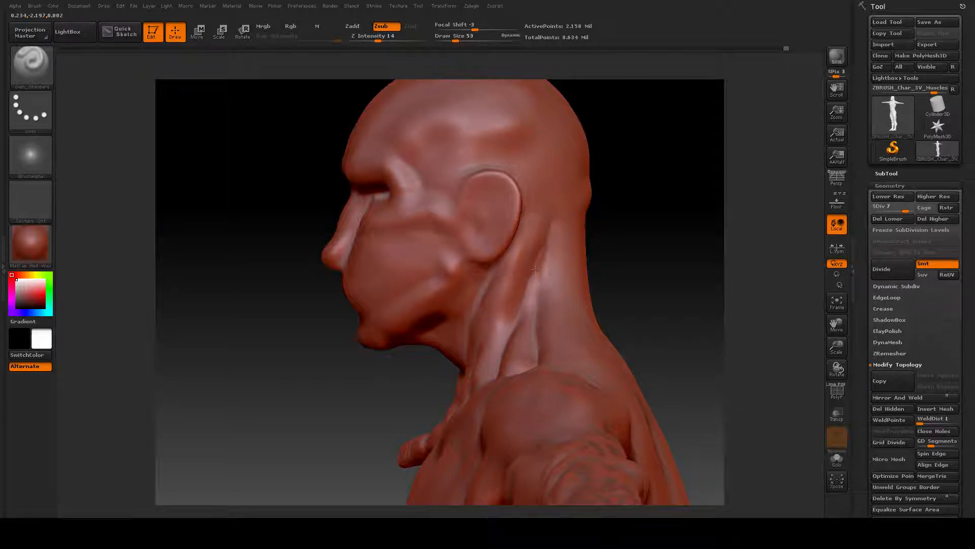
Carve diagonal muscle strands inside the hollow between the side neck muscle and the trapezius with Dam_Standard.
drag(627, 229, 625, 298)
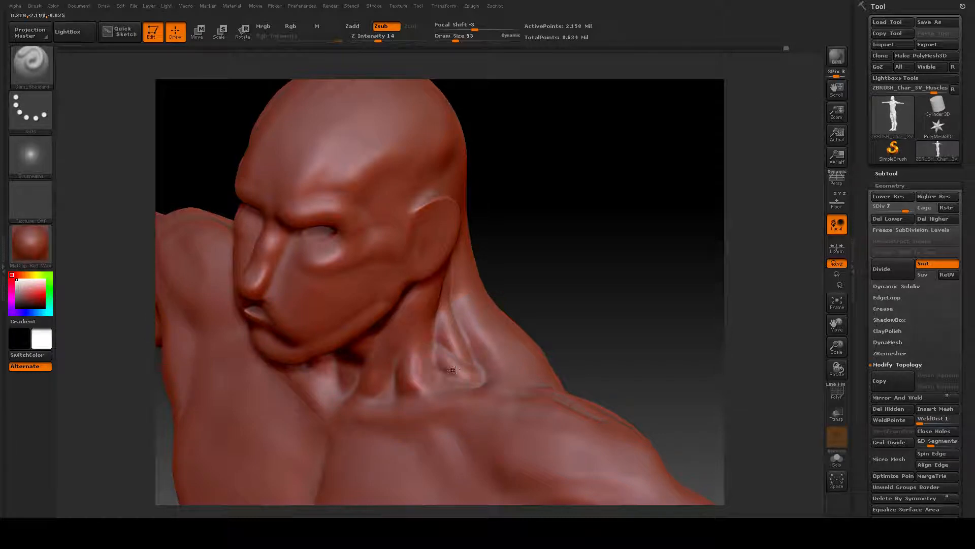
drag(434, 347, 457, 358)
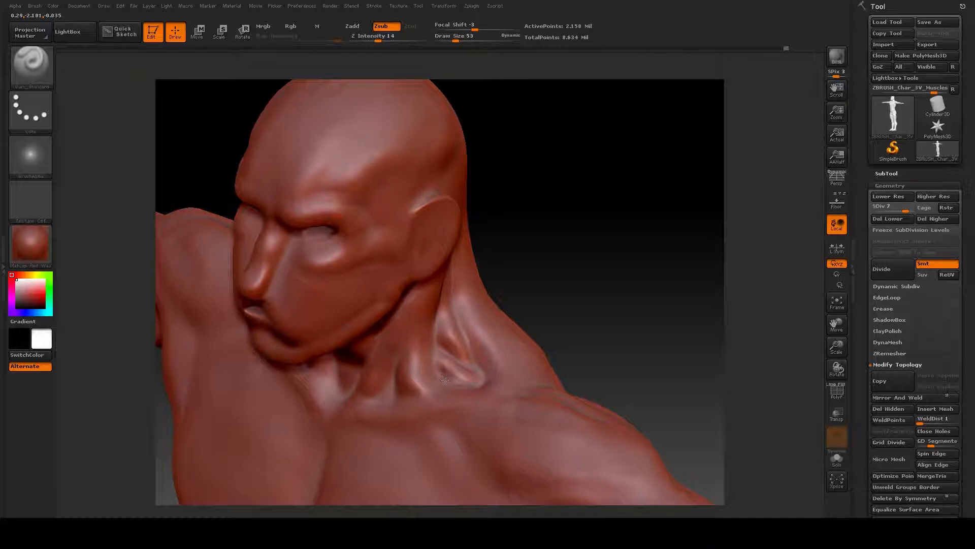
drag(550, 293, 562, 261)
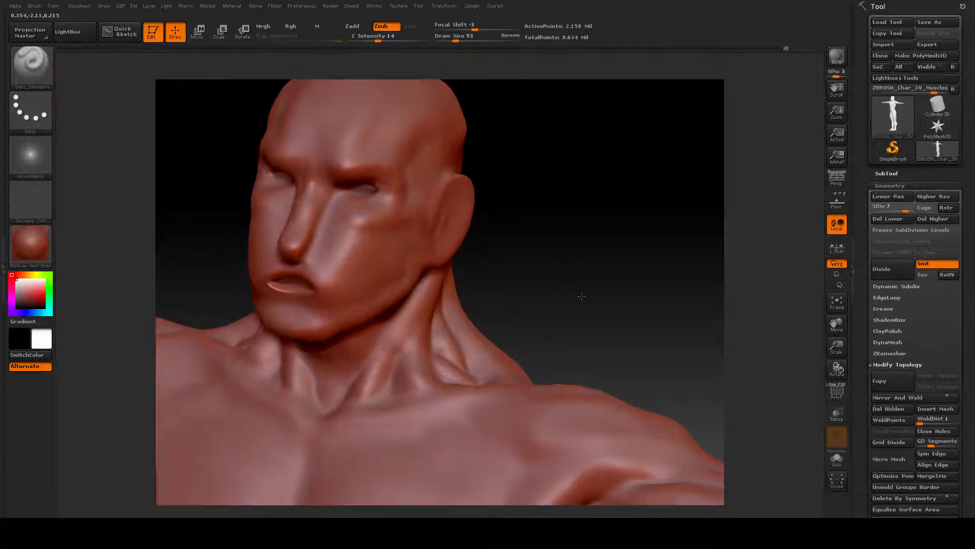
drag(581, 296, 465, 302)
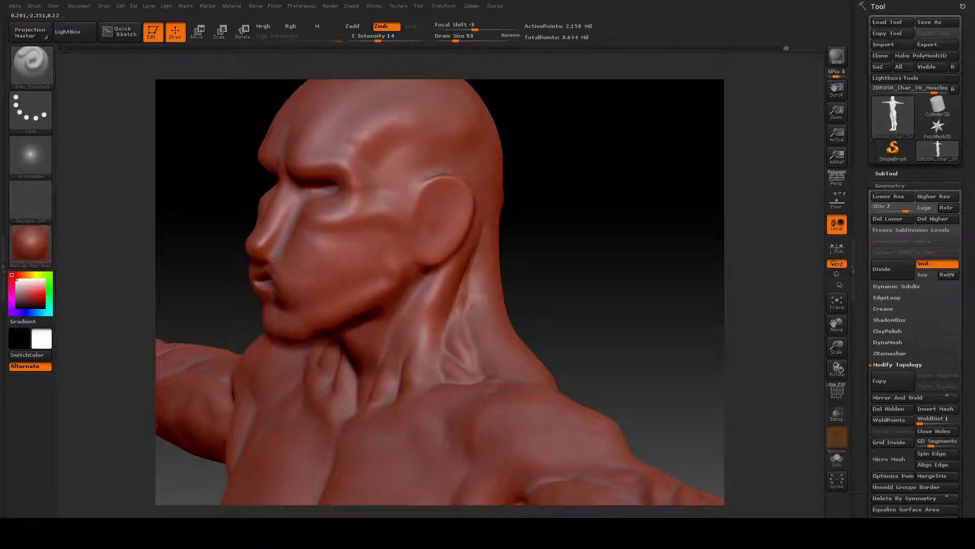
mouse_move(592, 294)
mouse_down()
mouse_move(588, 283)
mouse_move(630, 325)
mouse_move(654, 296)
mouse_move(787, 346)
mouse_up()
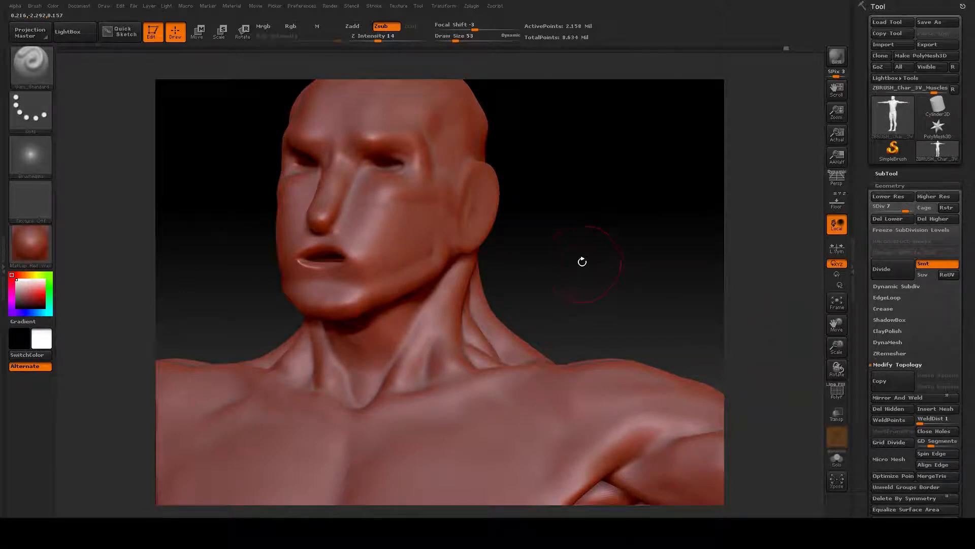
Carve the crease between the throat and the front edge of the side neck muscle below the jaw.
mouse_move(582, 261)
mouse_down()
mouse_move(585, 208)
mouse_move(583, 249)
mouse_up()
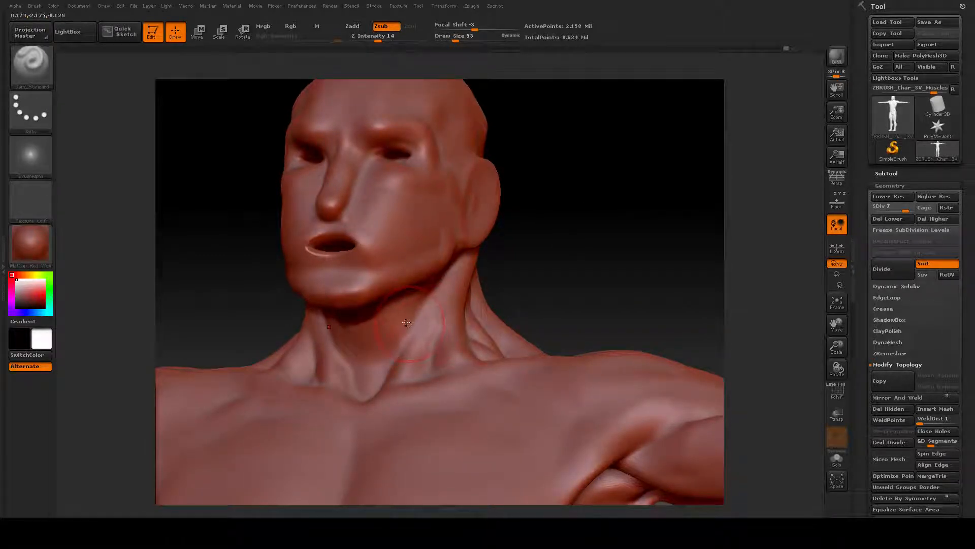
mouse_move(392, 320)
mouse_down()
mouse_move(407, 329)
mouse_move(426, 309)
mouse_move(409, 334)
mouse_up()
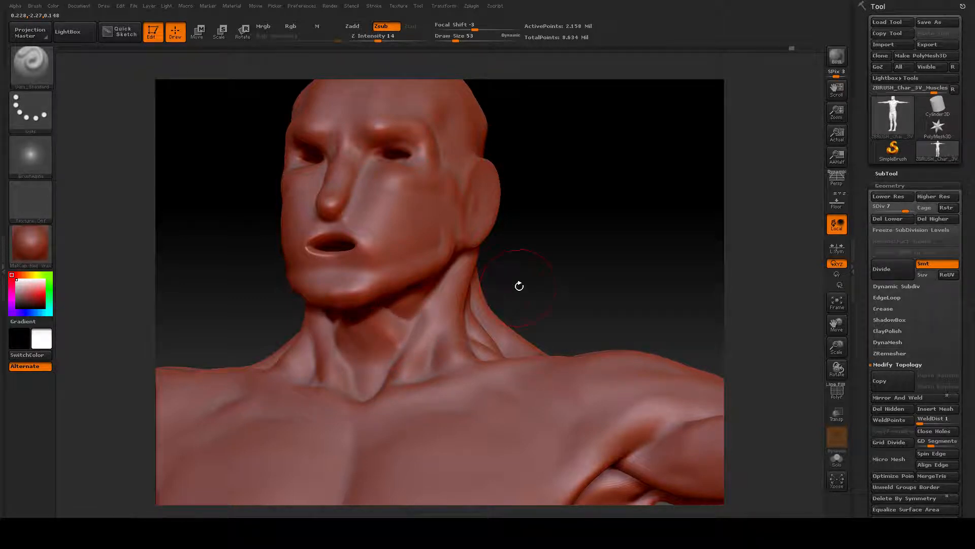
drag(519, 285, 534, 287)
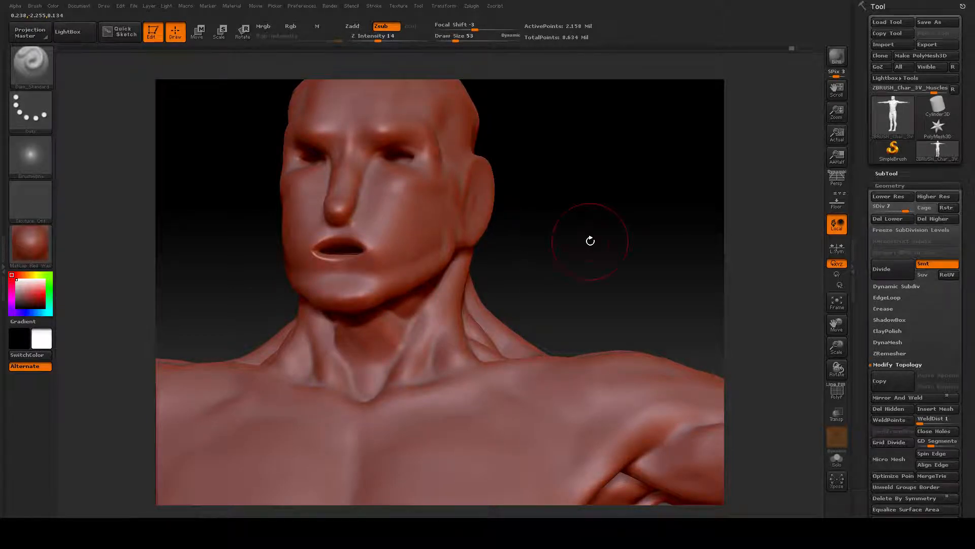
Carve vertical grooves along both sides of the windpipe below the chin and soften them with smoothing.
drag(615, 259, 605, 214)
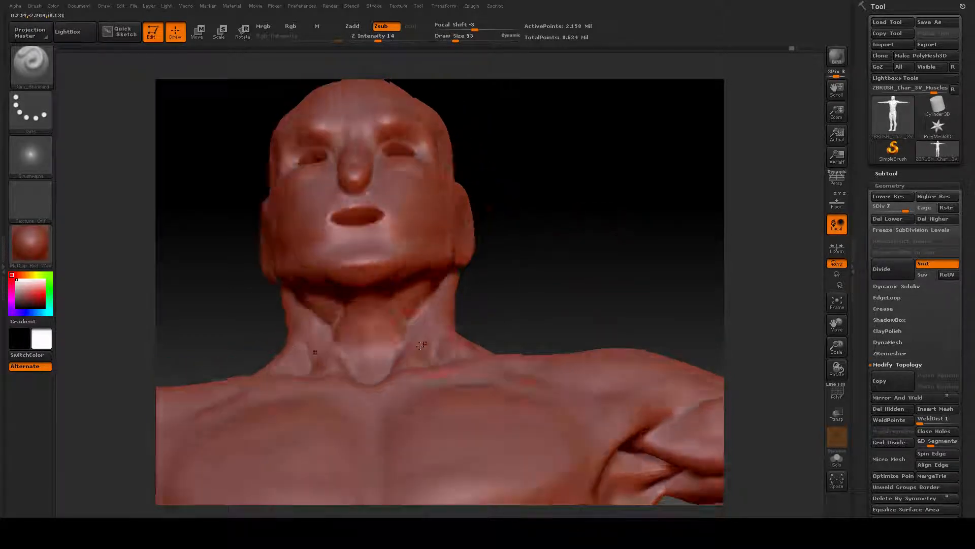
mouse_move(391, 305)
mouse_down()
mouse_move(392, 359)
mouse_move(394, 342)
mouse_up()
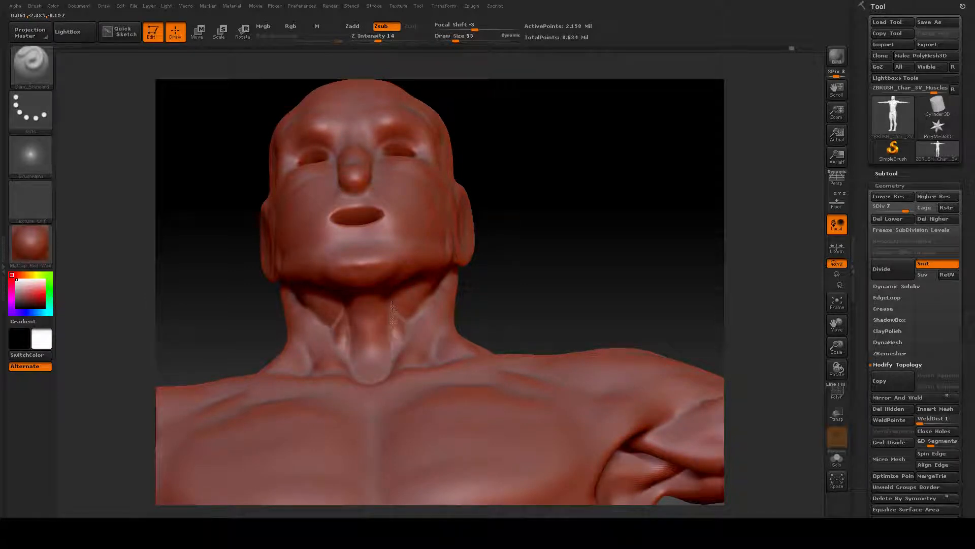
mouse_move(625, 270)
mouse_down()
mouse_move(640, 277)
mouse_move(435, 349)
mouse_up()
mouse_move(400, 322)
shift+mouse_down()
mouse_move(413, 333)
mouse_move(398, 313)
shift+mouse_up()
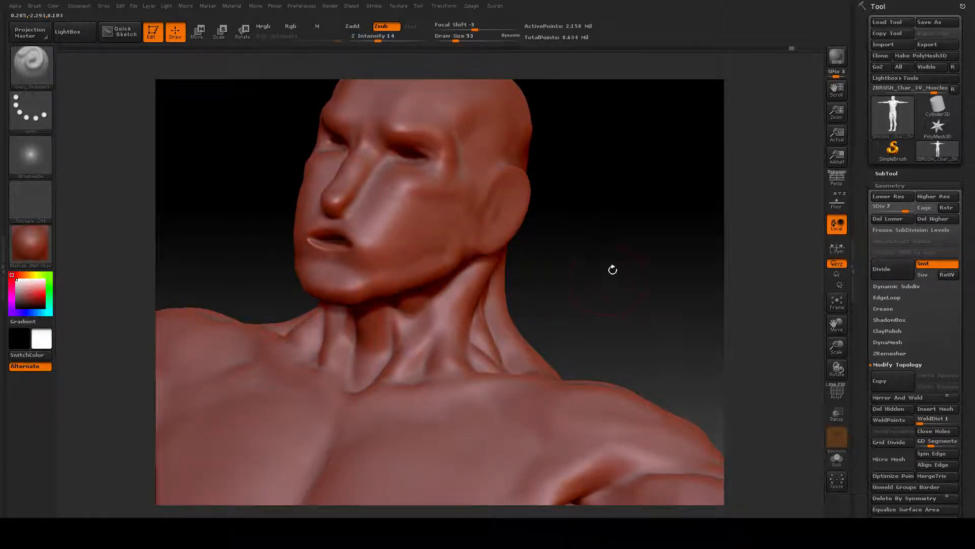
Set the Dam_Standard Z Intensity to 20 and carve the underside of the jawline from below the ear towards the chin.
mouse_move(612, 268)
mouse_down()
mouse_move(601, 227)
mouse_move(584, 237)
mouse_move(117, 100)
mouse_up()
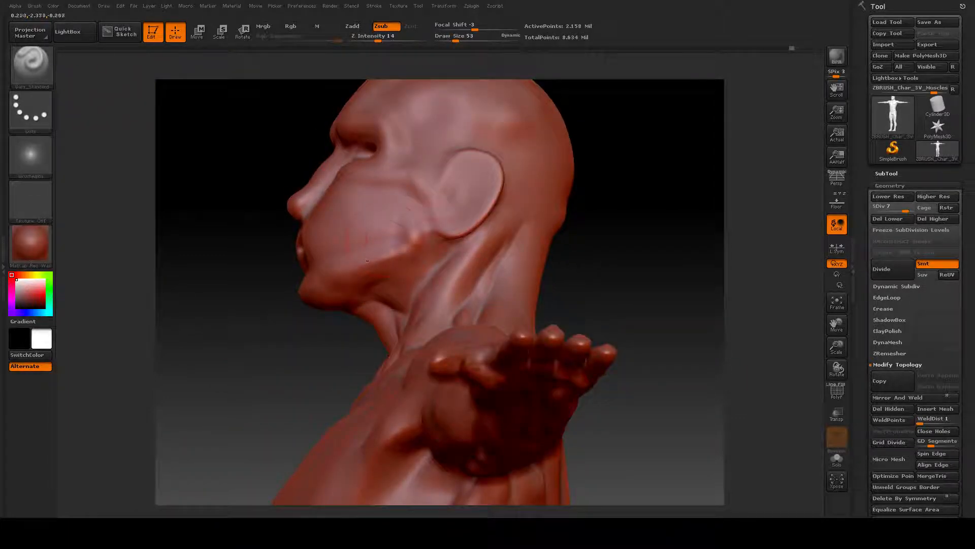
key(space)
drag(441, 288, 447, 289)
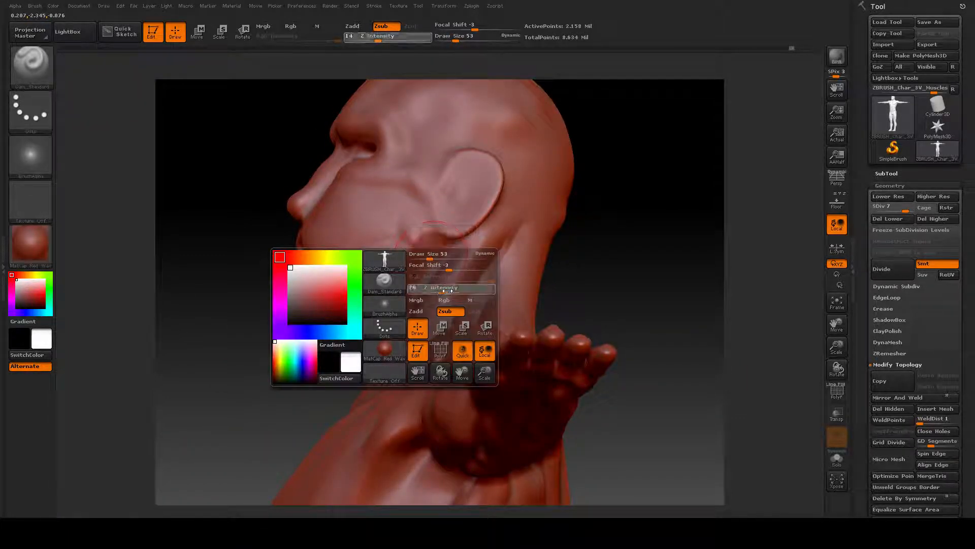
mouse_move(441, 235)
mouse_down()
mouse_move(424, 269)
mouse_move(382, 275)
mouse_up()
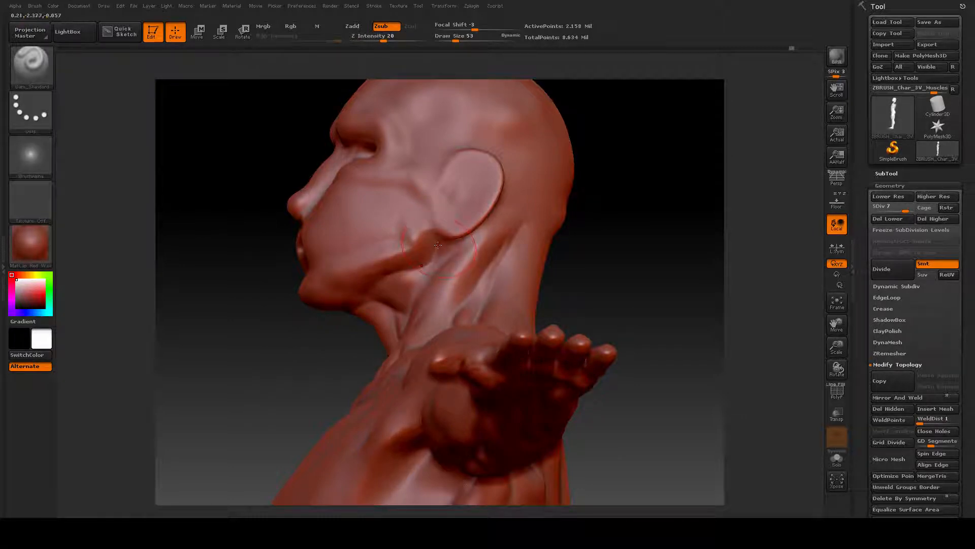
mouse_move(440, 241)
mouse_down()
mouse_move(422, 266)
mouse_move(367, 289)
mouse_move(389, 280)
mouse_up()
mouse_move(644, 246)
mouse_down()
mouse_move(613, 247)
mouse_move(612, 265)
mouse_up()
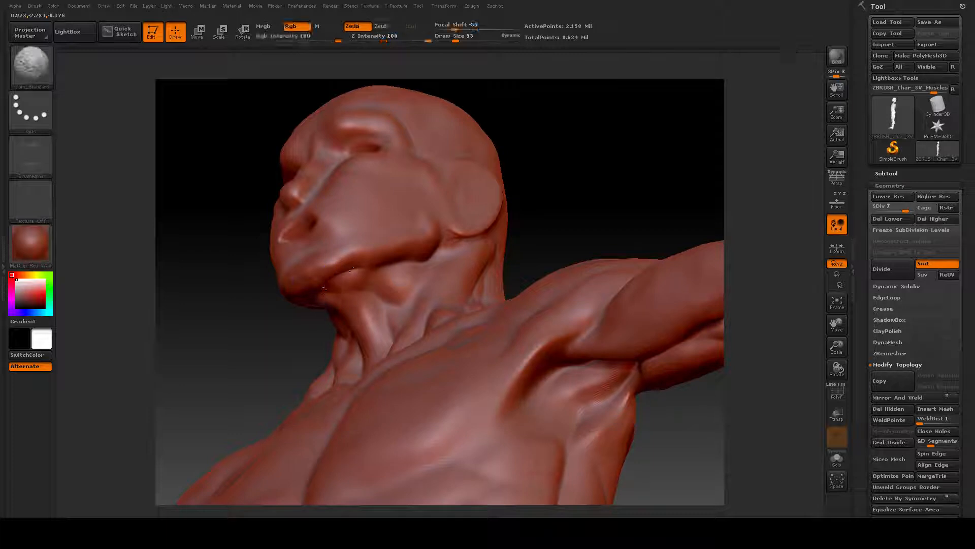
Smooth the carved underside of the jawline between the chin and the ear.
key(ctrl)
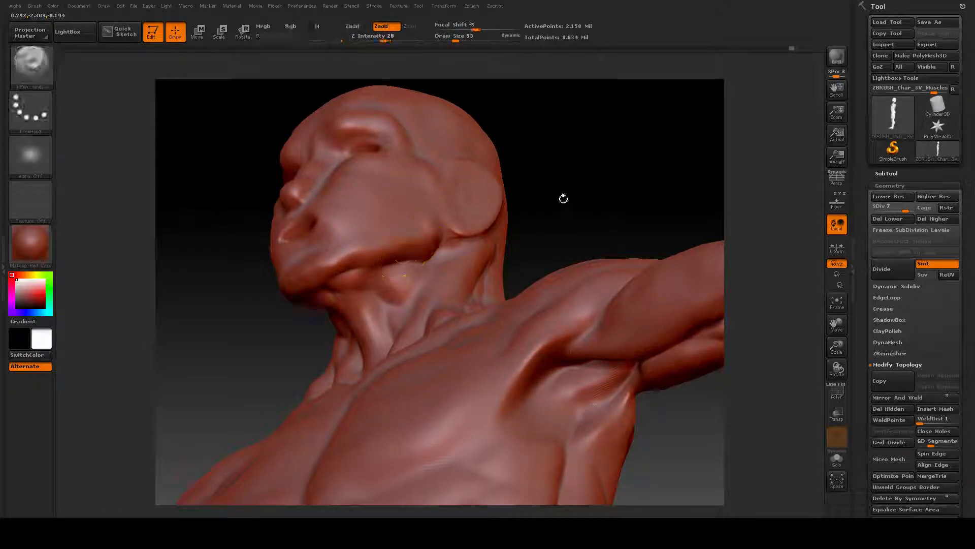
key(ctrl)
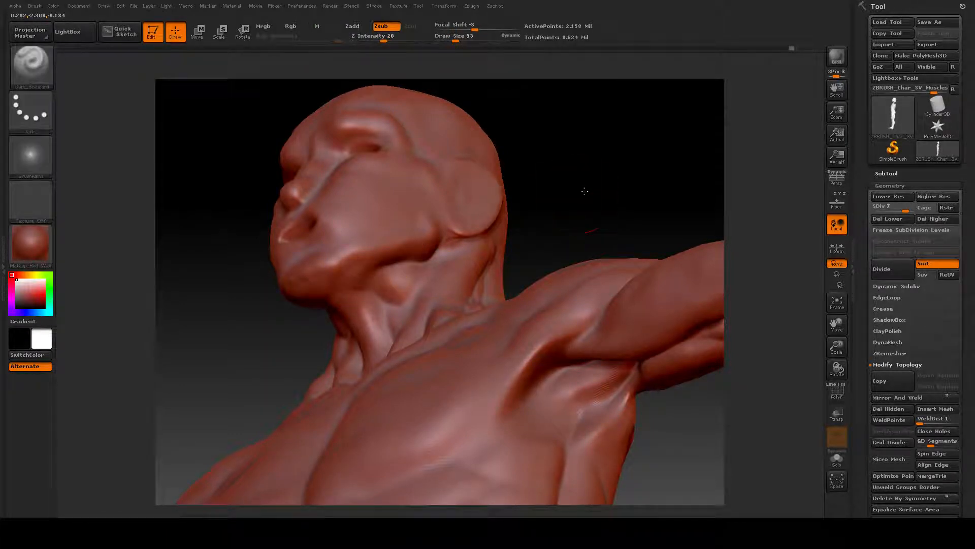
mouse_move(578, 194)
mouse_down()
mouse_move(557, 213)
mouse_move(575, 191)
mouse_move(448, 230)
mouse_up()
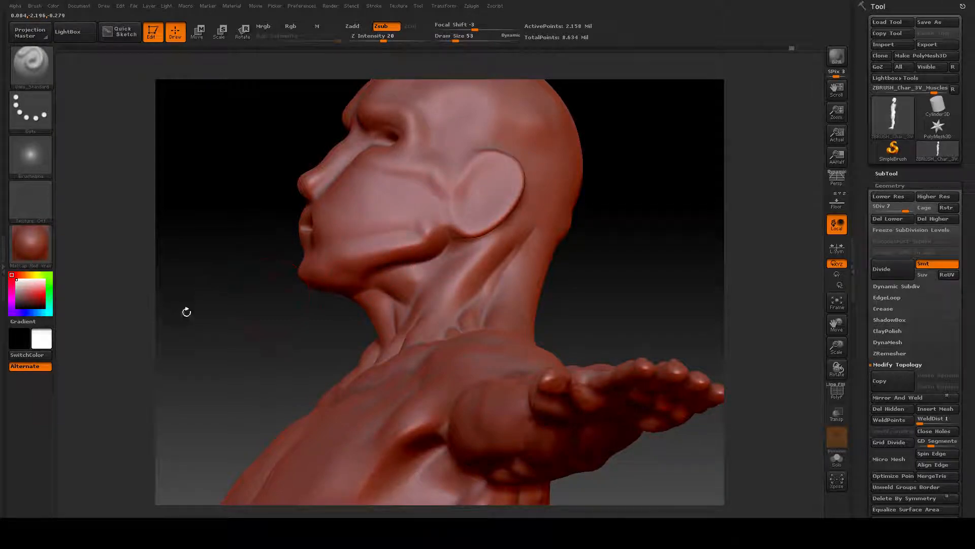
drag(186, 312, 270, 330)
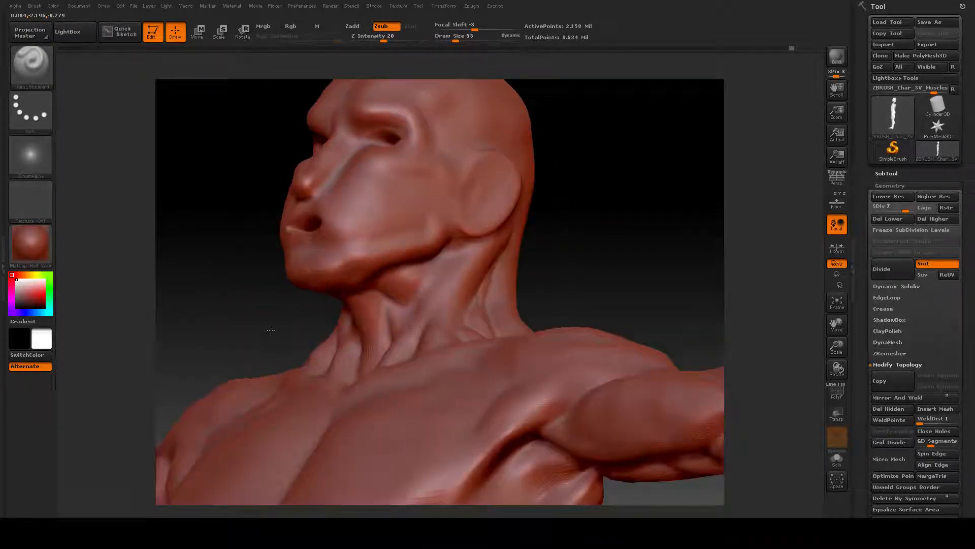
Adjust the throat profile under the chin with the Move brush and smoothing, and reduce the Draw Size to 20.
click(29, 63)
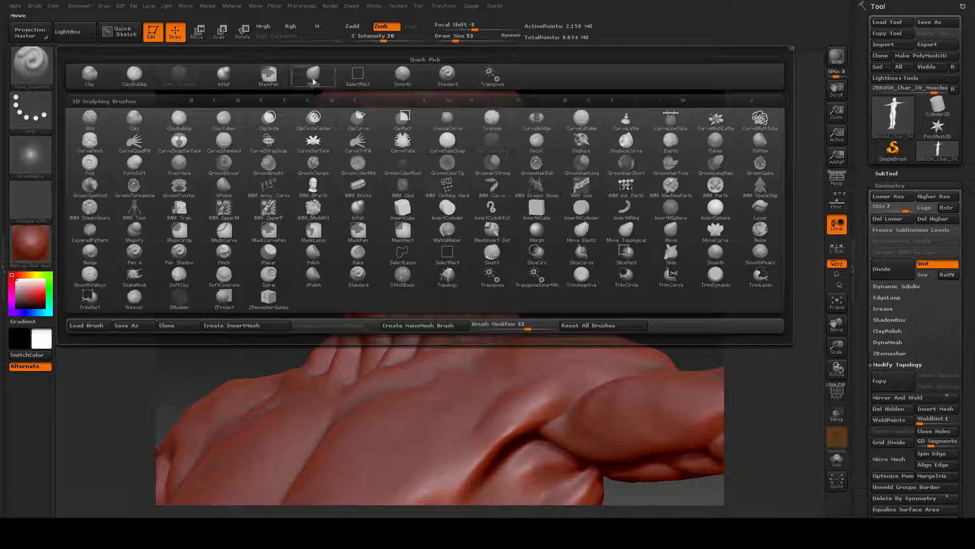
click(313, 76)
right_click(345, 239)
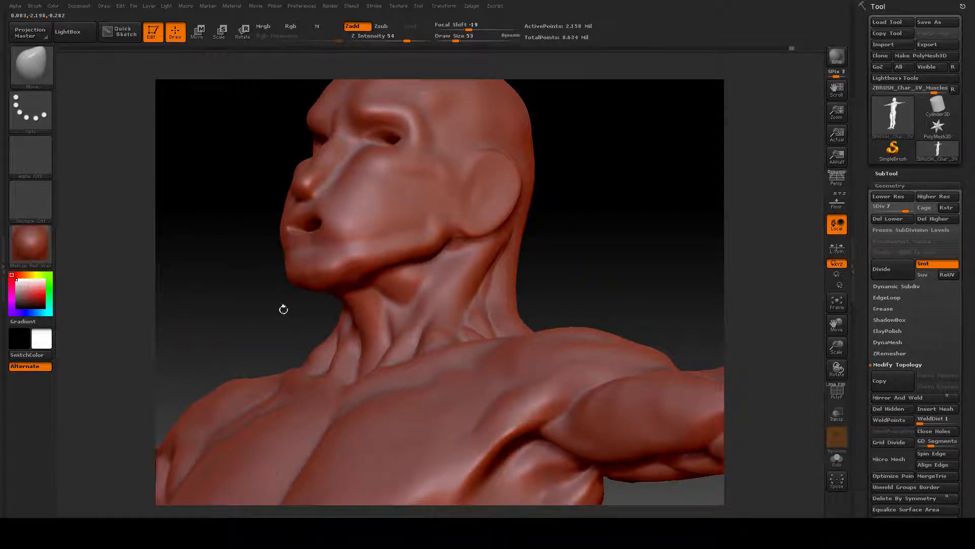
mouse_move(283, 308)
mouse_down()
mouse_move(260, 303)
mouse_move(350, 292)
mouse_up()
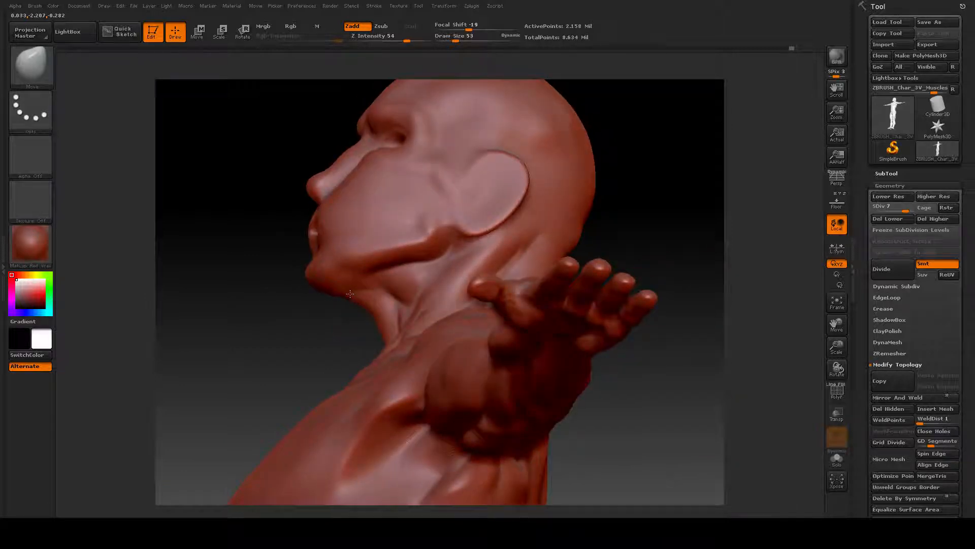
key(shift)
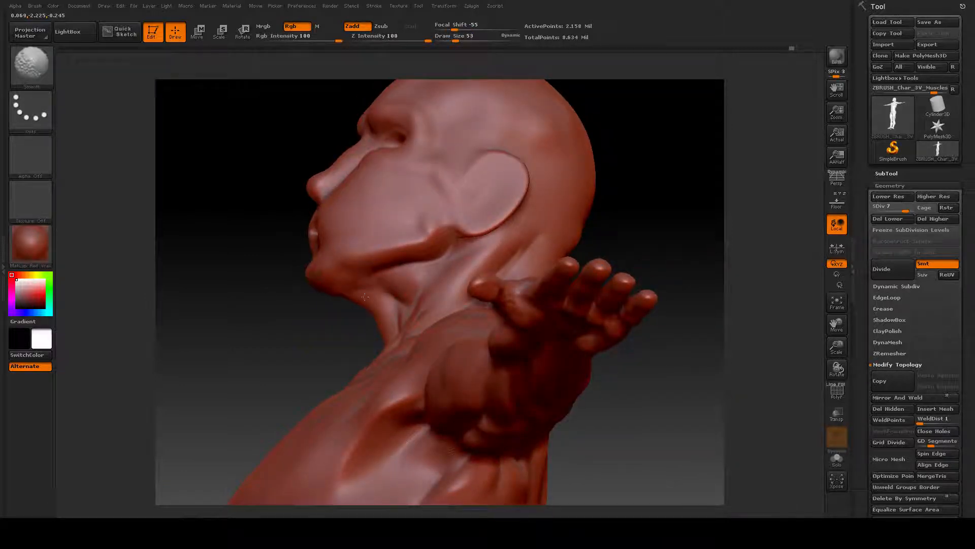
drag(297, 332, 315, 328)
key(space)
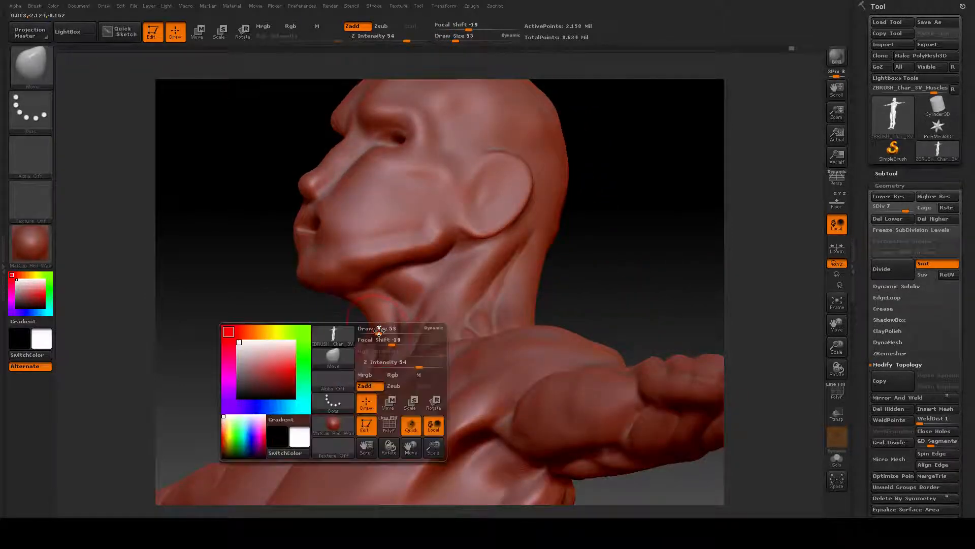
drag(378, 330, 369, 313)
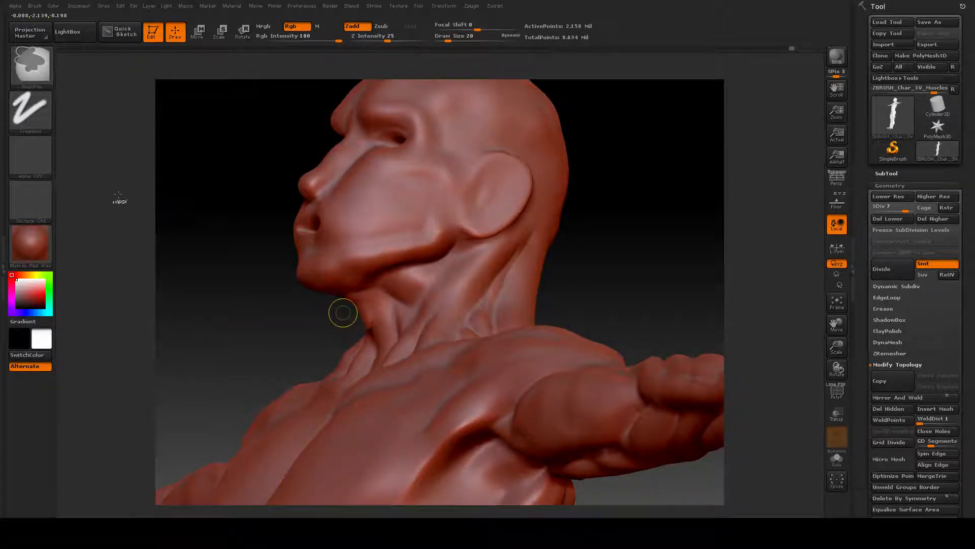
Build up the front of the windpipe with the Standard brush and soften it with smoothing.
click(32, 61)
click(447, 73)
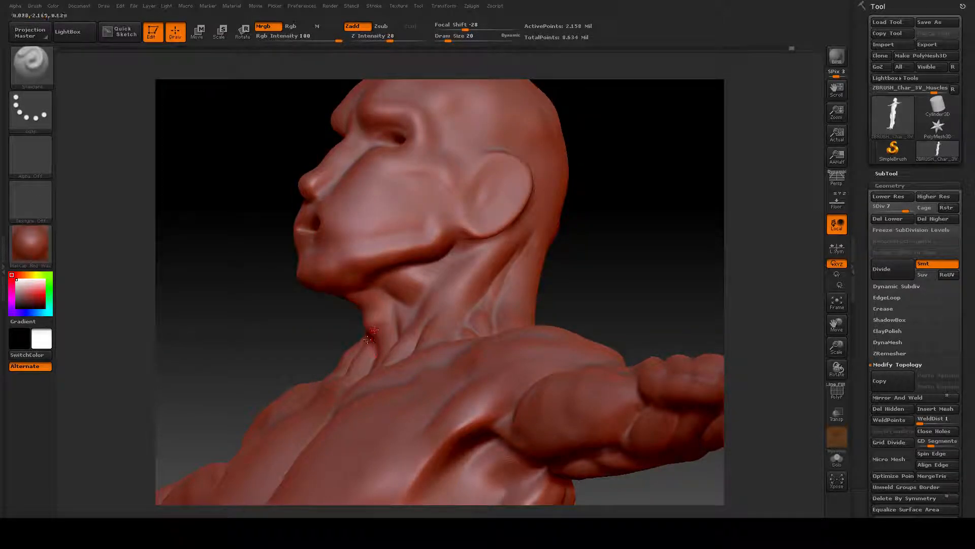
key(ctrl)
drag(370, 325, 375, 352)
drag(300, 315, 449, 303)
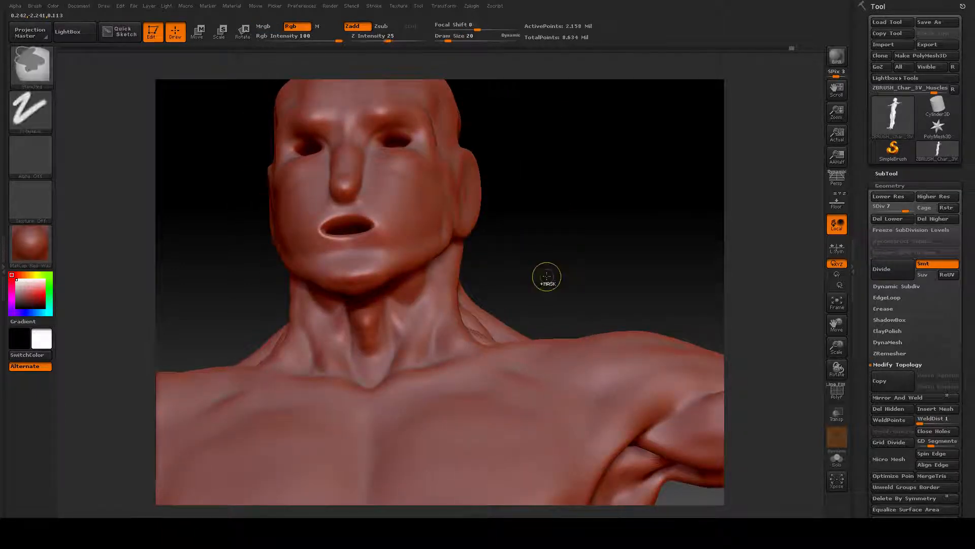
mouse_move(601, 229)
mouse_down()
mouse_move(586, 250)
mouse_move(569, 241)
mouse_up()
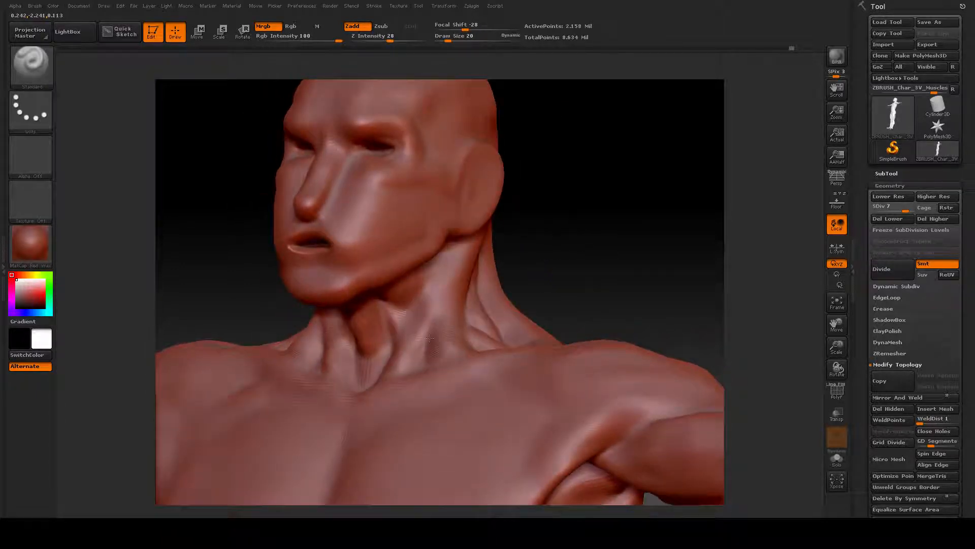
mouse_move(378, 323)
shift+mouse_down()
mouse_move(372, 335)
mouse_move(364, 329)
shift+mouse_up()
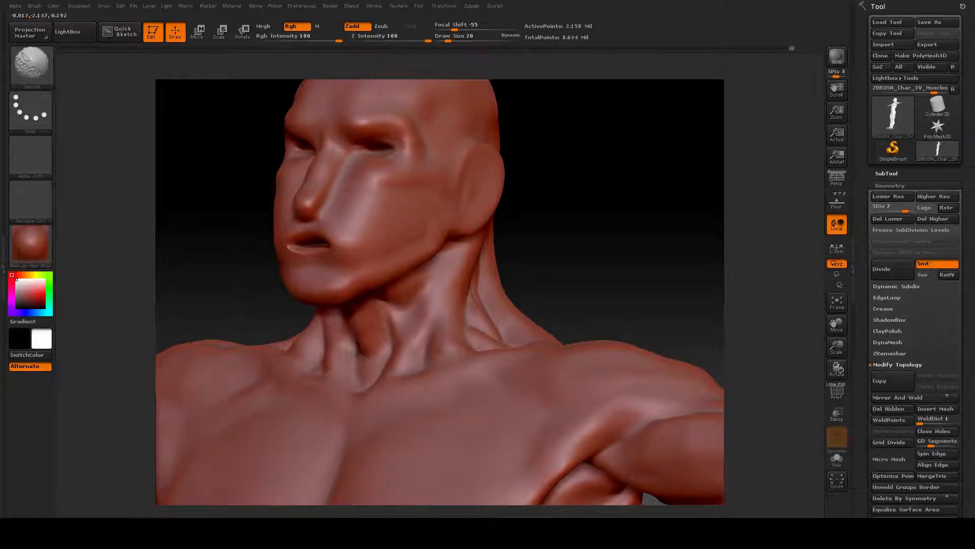
Define the base of the throat above the notch between the collarbones and smooth it.
mouse_move(595, 273)
mouse_down()
mouse_move(594, 283)
mouse_move(375, 401)
mouse_move(345, 392)
mouse_move(369, 392)
mouse_up()
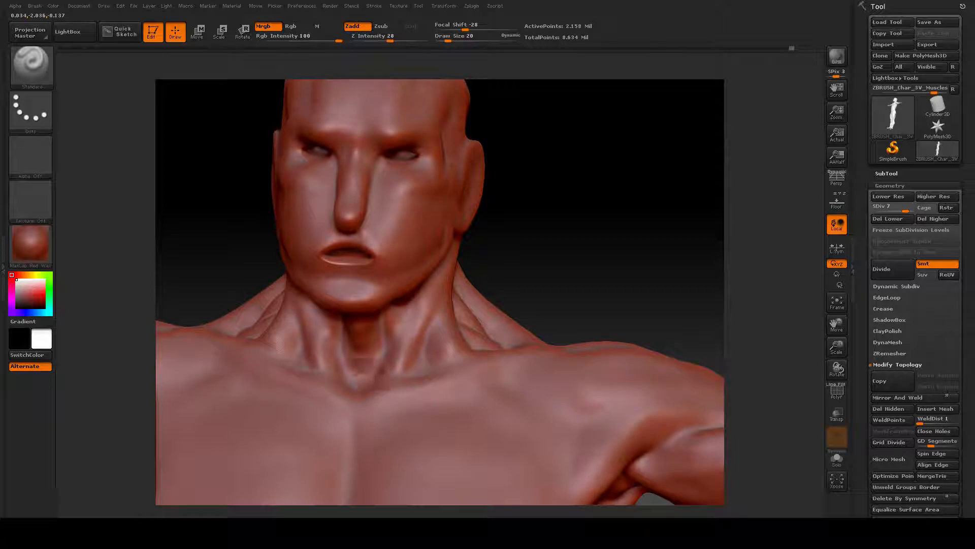
key(shift)
drag(598, 232, 631, 231)
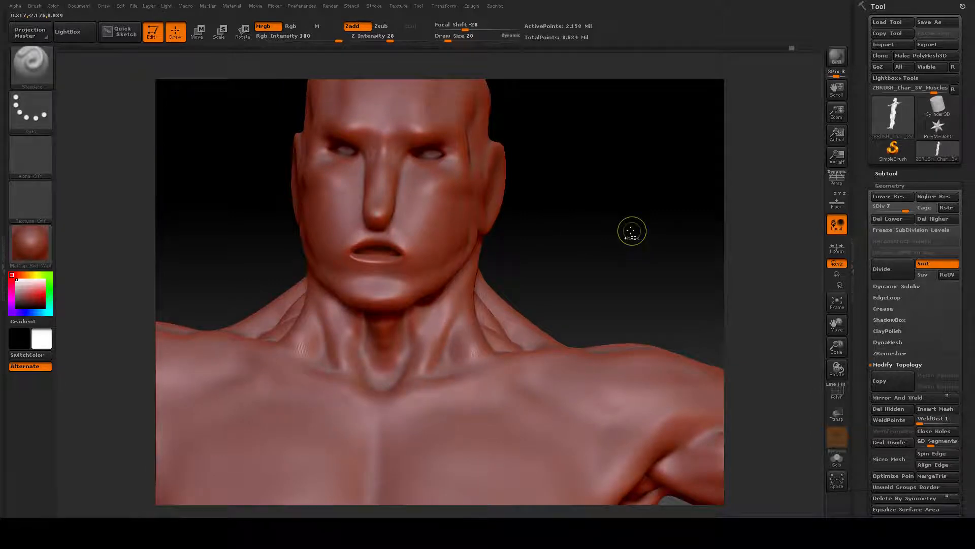
Build up the upper trapezius on both sides of the neck base from behind with ClayBuildup at Draw Size 35, and smooth it.
ctrl+right_drag(631, 230, 608, 235)
alt+drag(608, 234, 675, 309)
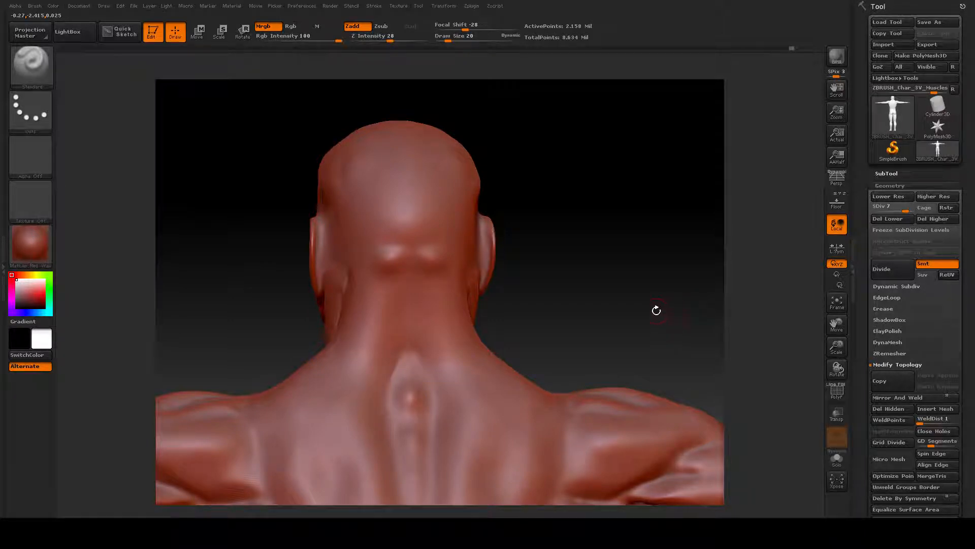
drag(657, 310, 438, 333)
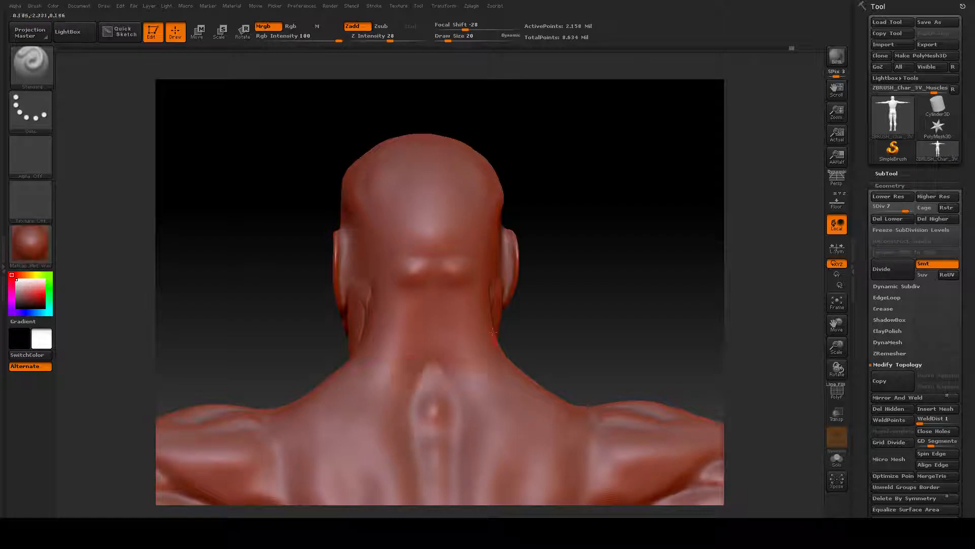
click(33, 65)
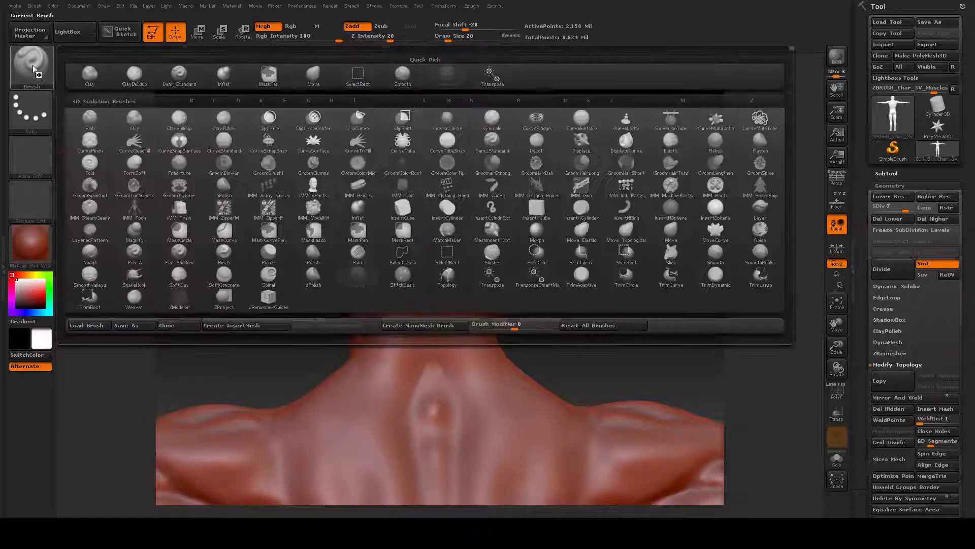
click(128, 76)
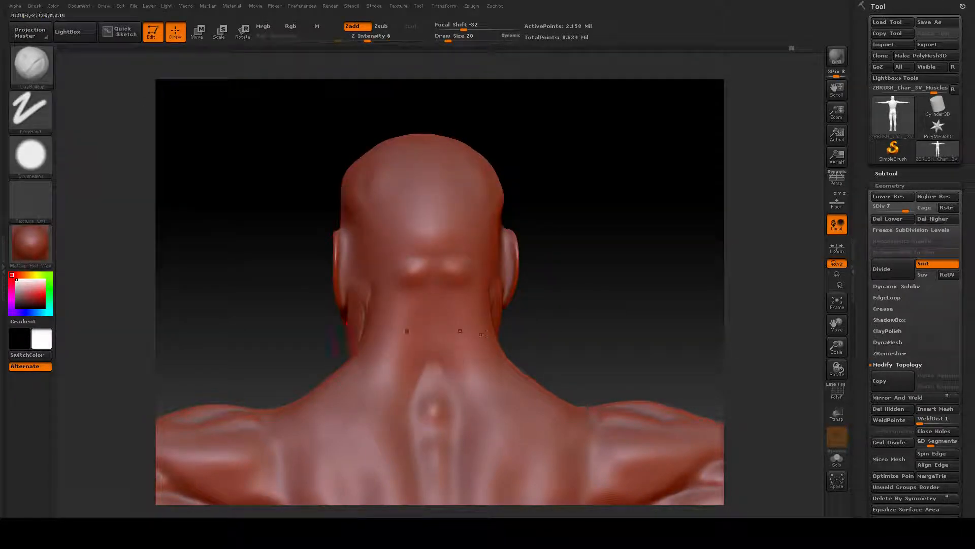
drag(577, 312, 577, 254)
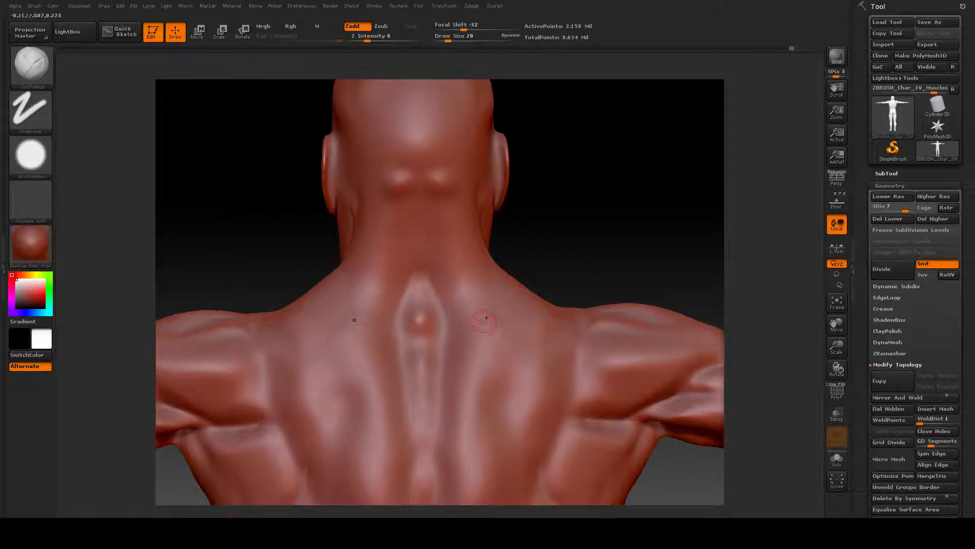
key(space)
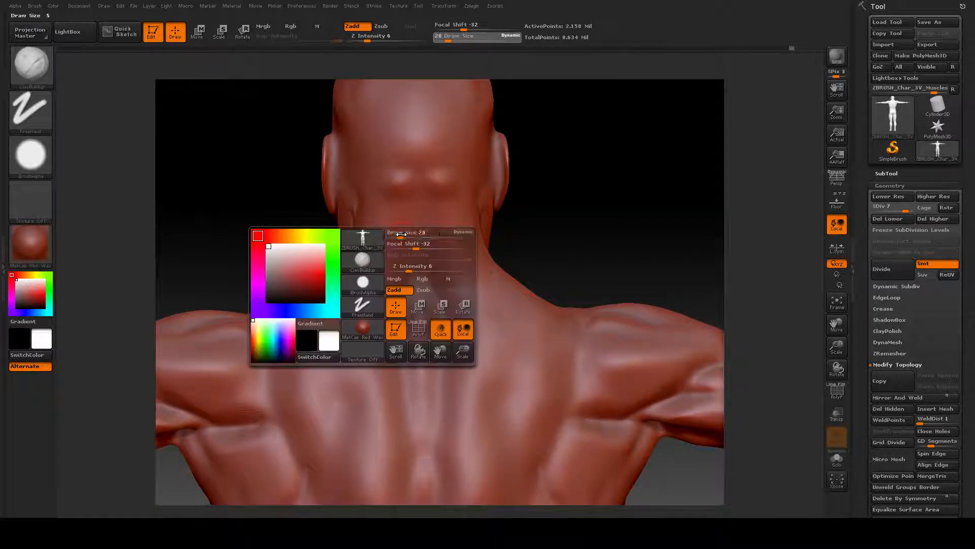
drag(402, 234, 412, 234)
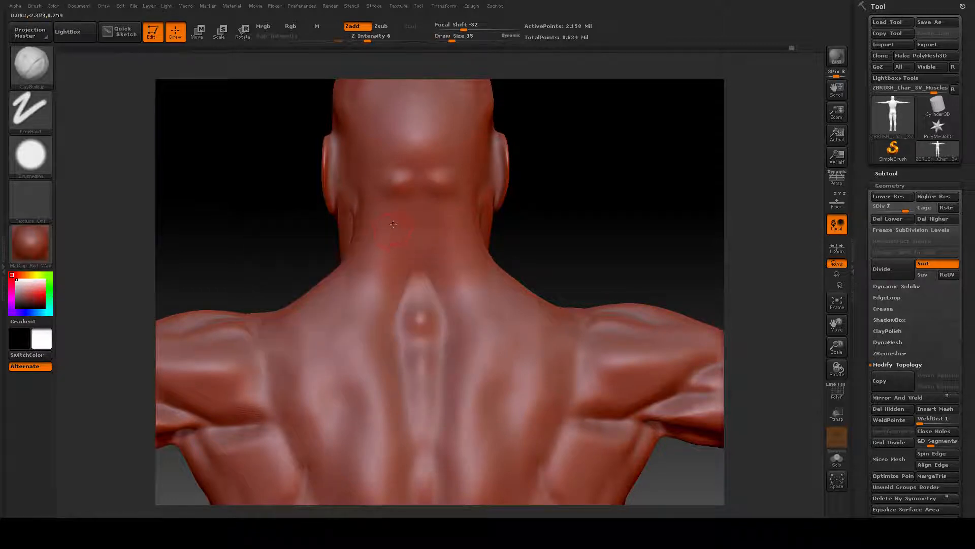
click(394, 224)
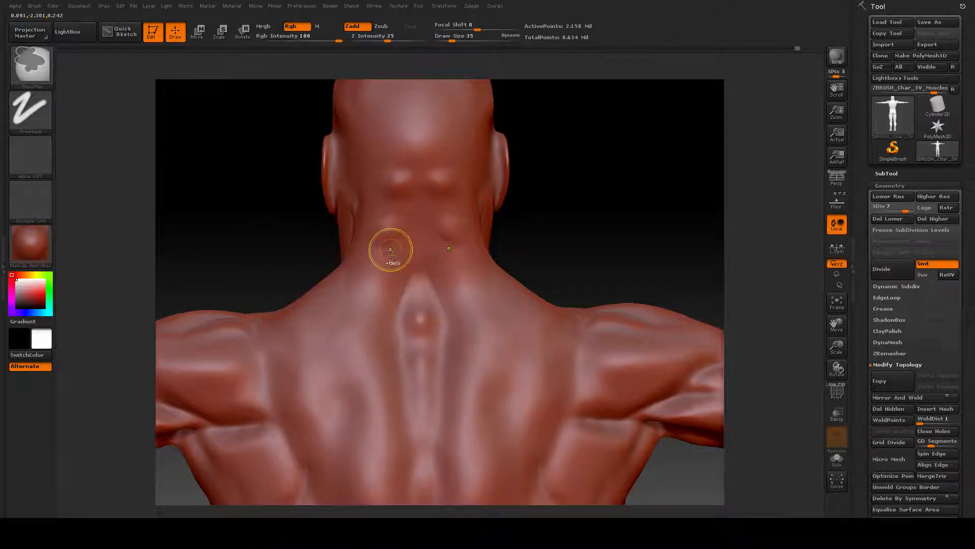
key(ctrl+z)
mouse_move(391, 275)
mouse_down()
mouse_move(352, 289)
mouse_move(335, 349)
mouse_up()
mouse_move(381, 287)
shift+mouse_down()
mouse_move(356, 297)
mouse_move(354, 348)
shift+mouse_up()
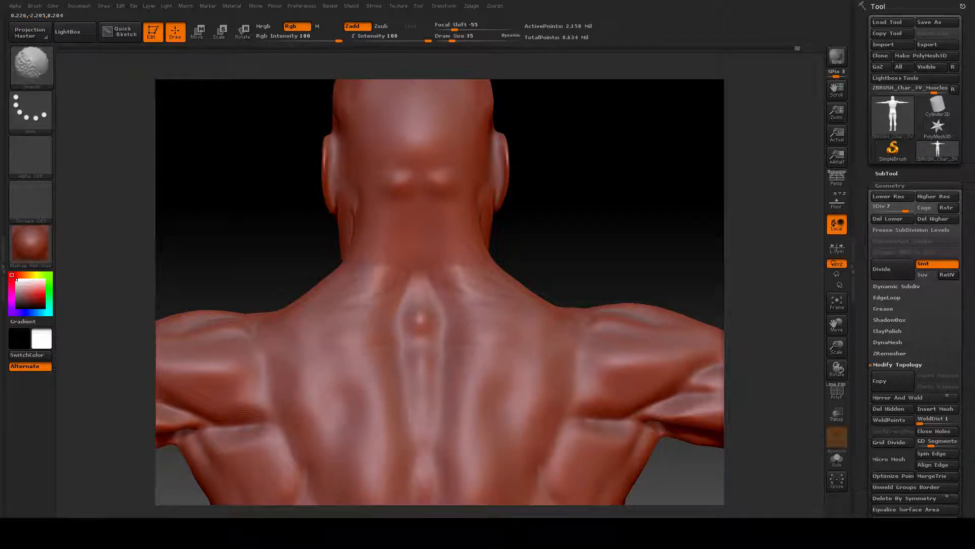
Add muscle volume across the back of the neck below the skull and soften the strokes.
drag(405, 255, 367, 257)
key(shift)
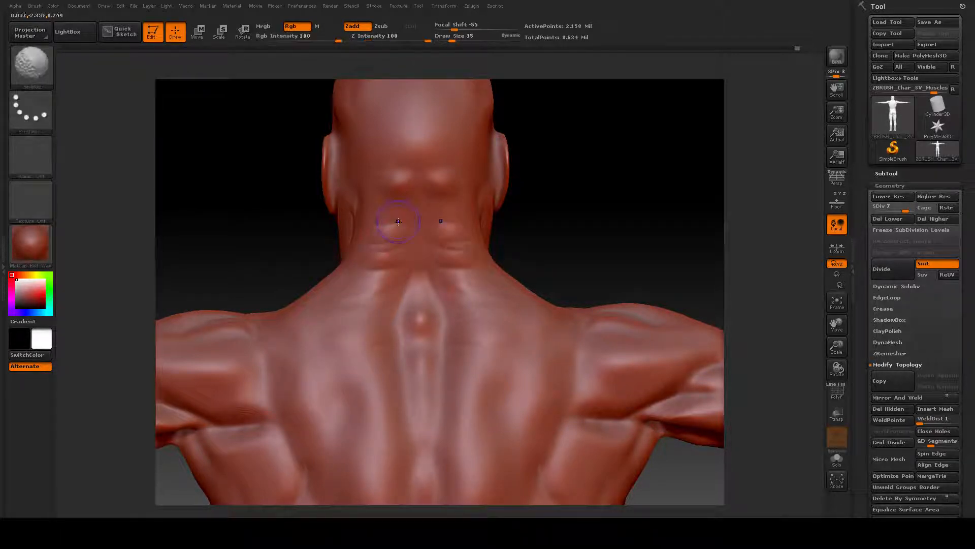
shift+drag(366, 279, 388, 253)
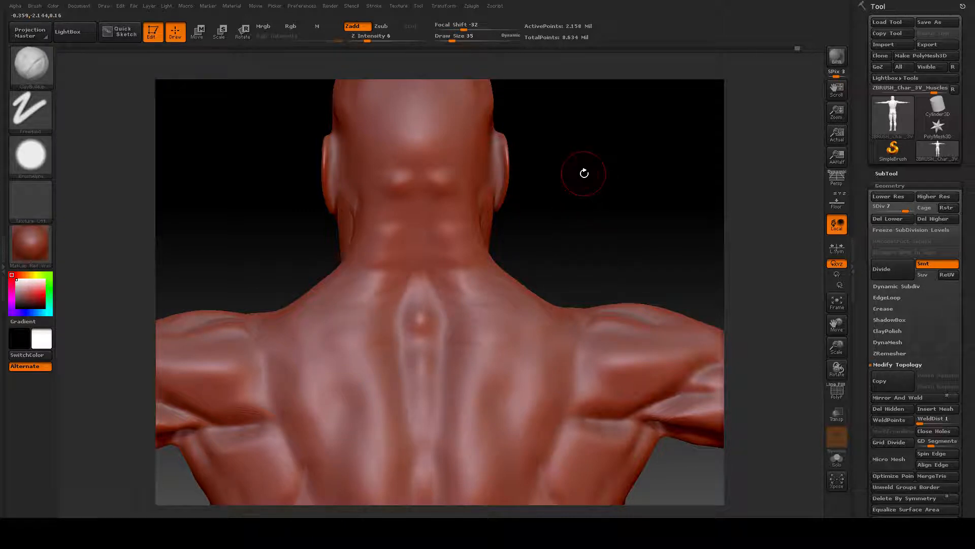
Build up the trapezius edge running from the shoulder across the shoulder blade to the spine with ClayBuildup.
mouse_move(615, 195)
mouse_down()
mouse_move(629, 173)
mouse_move(625, 141)
mouse_up()
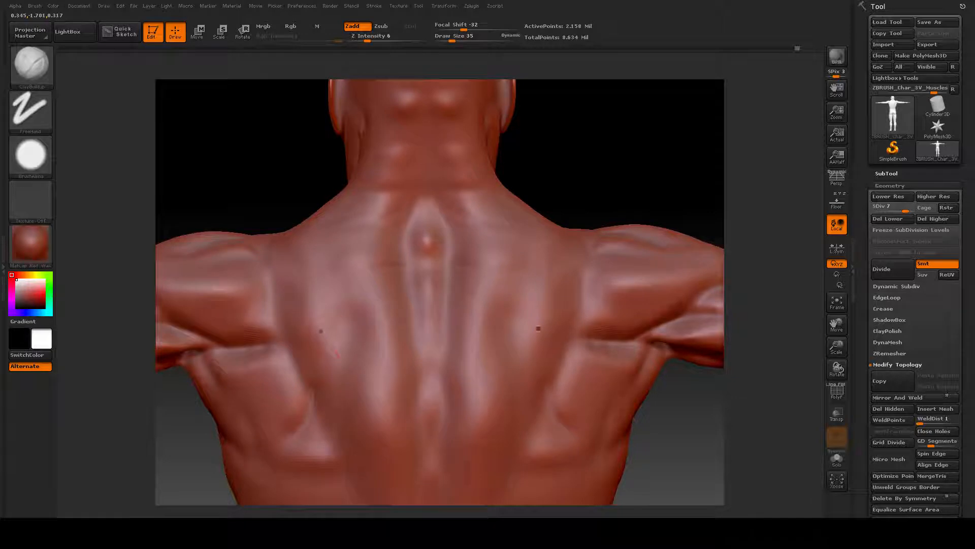
mouse_move(318, 332)
mouse_down()
mouse_move(369, 346)
mouse_move(312, 325)
mouse_up()
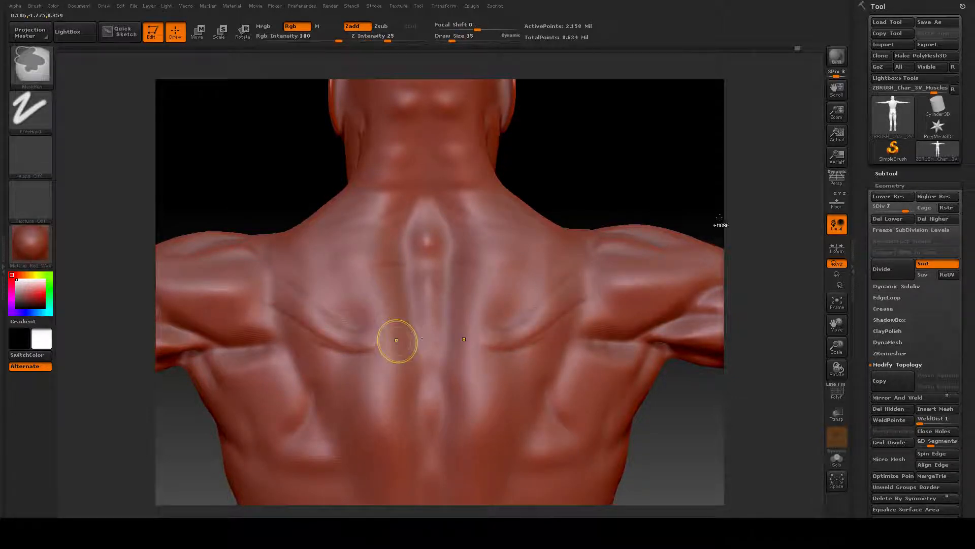
key(ctrl+z)
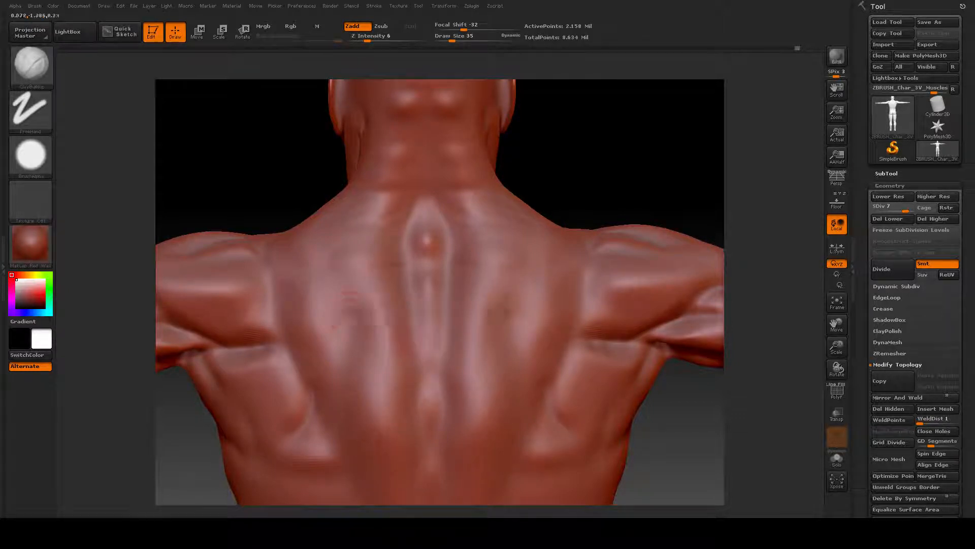
mouse_move(361, 303)
mouse_down()
mouse_move(379, 320)
mouse_move(307, 286)
mouse_move(383, 321)
mouse_move(290, 280)
mouse_move(262, 249)
mouse_up()
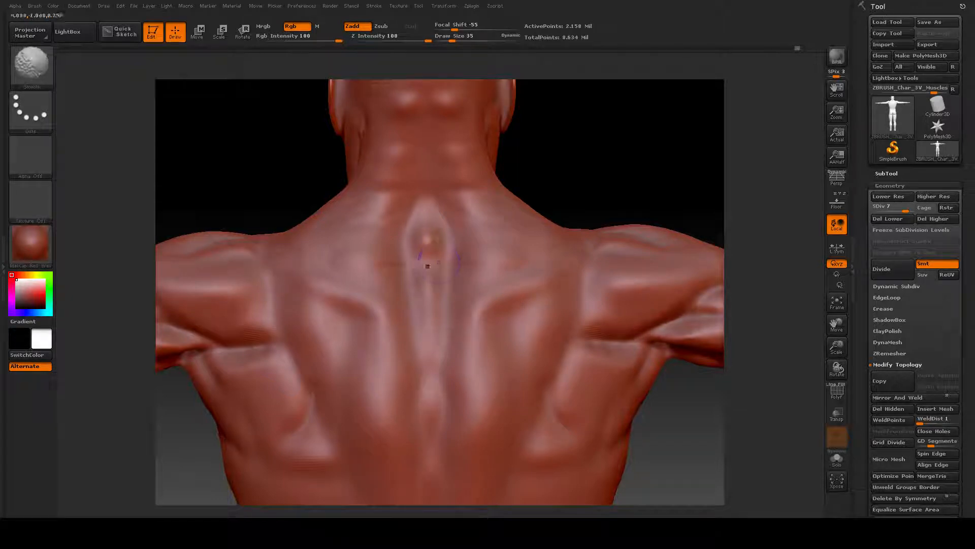
Add horizontal clay strokes between the shoulder blade and the spine below the trapezius edge, and smooth them into the surface.
mouse_move(595, 181)
mouse_down()
mouse_move(566, 185)
mouse_move(572, 196)
mouse_move(603, 171)
mouse_move(509, 150)
mouse_up()
mouse_move(332, 290)
mouse_down()
mouse_move(366, 292)
mouse_move(311, 325)
mouse_up()
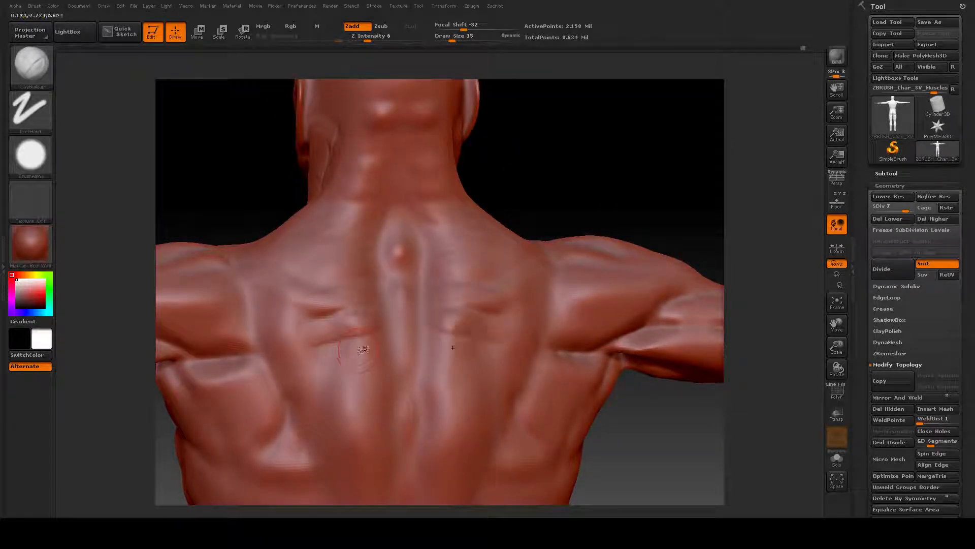
mouse_move(364, 349)
mouse_down()
mouse_move(327, 342)
mouse_move(305, 356)
mouse_up()
drag(373, 368, 306, 371)
shift+drag(373, 294, 366, 290)
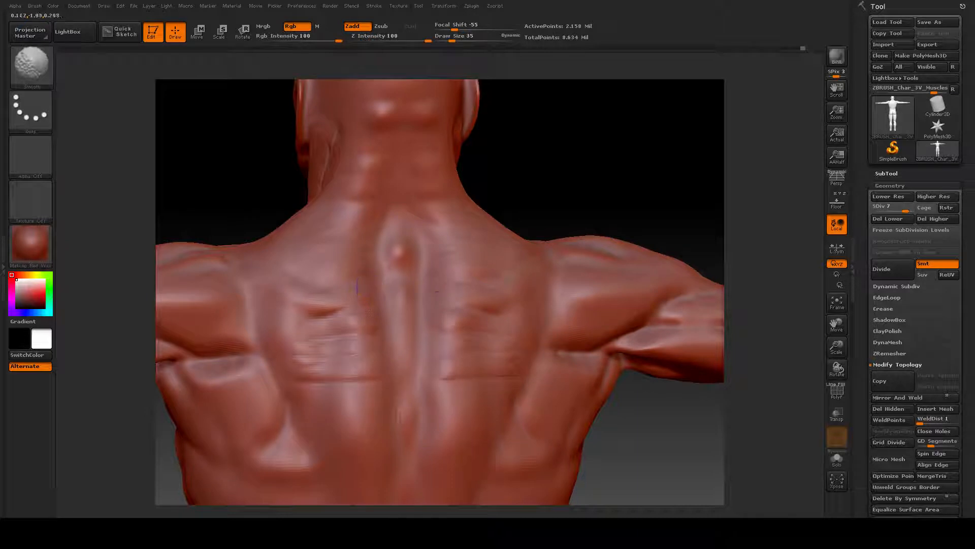
shift+drag(317, 364, 294, 327)
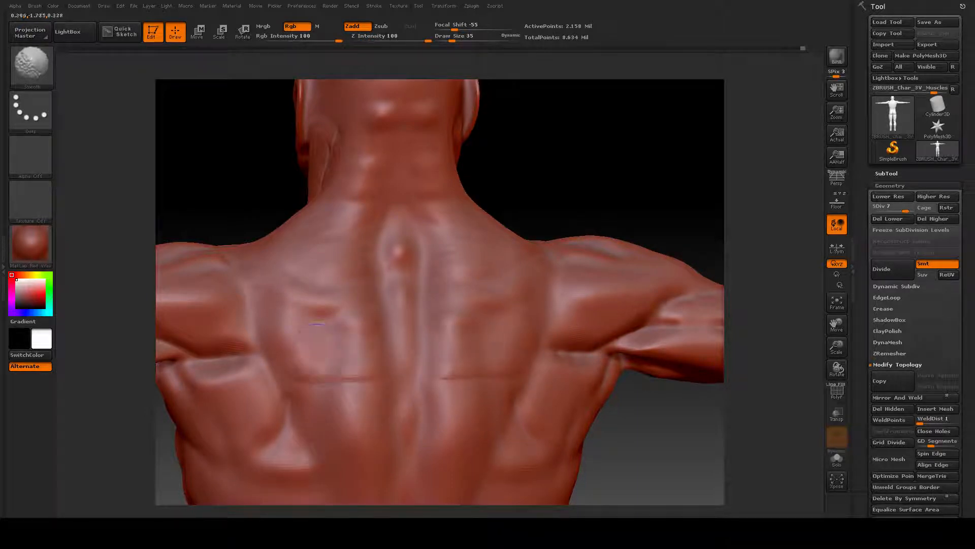
mouse_move(369, 394)
mouse_down()
mouse_move(305, 392)
mouse_move(337, 389)
mouse_up()
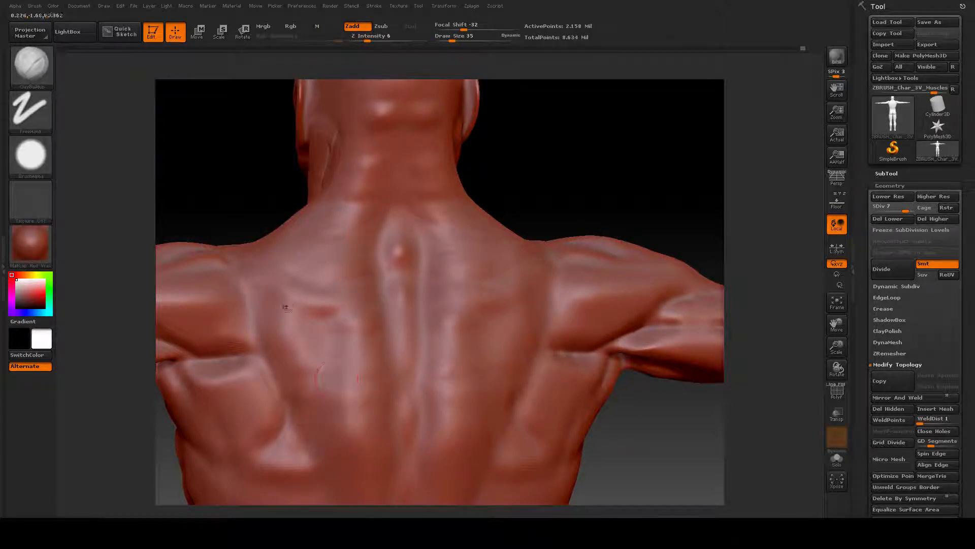
Examine the neck, shoulders and chest from the front, and frame the whole figure to check its overall shape.
alt+drag(612, 181, 642, 160)
right_drag(642, 155, 608, 152)
mouse_move(620, 200)
mouse_down()
mouse_move(662, 202)
mouse_move(621, 202)
mouse_up()
drag(585, 440, 672, 429)
alt+drag(598, 216, 611, 238)
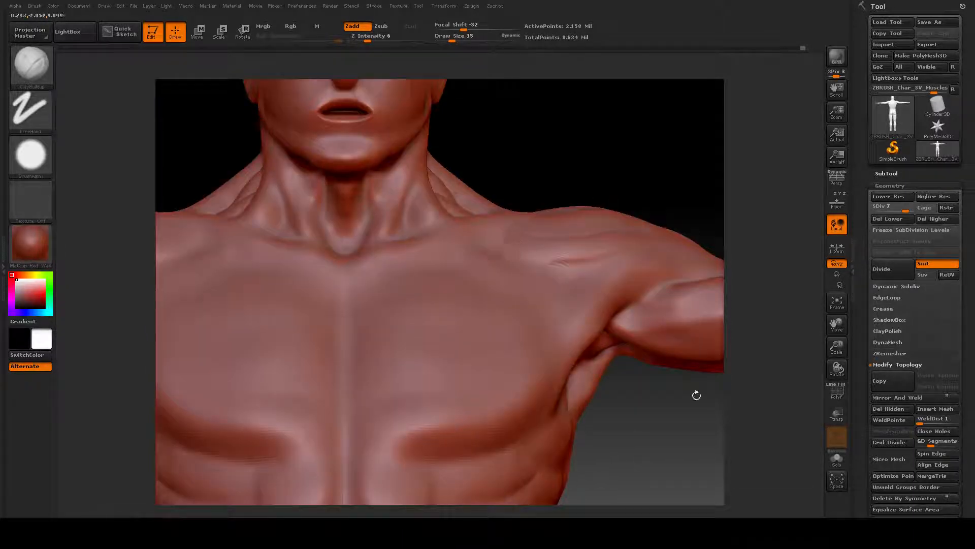
click(836, 303)
drag(457, 345, 609, 360)
click(837, 302)
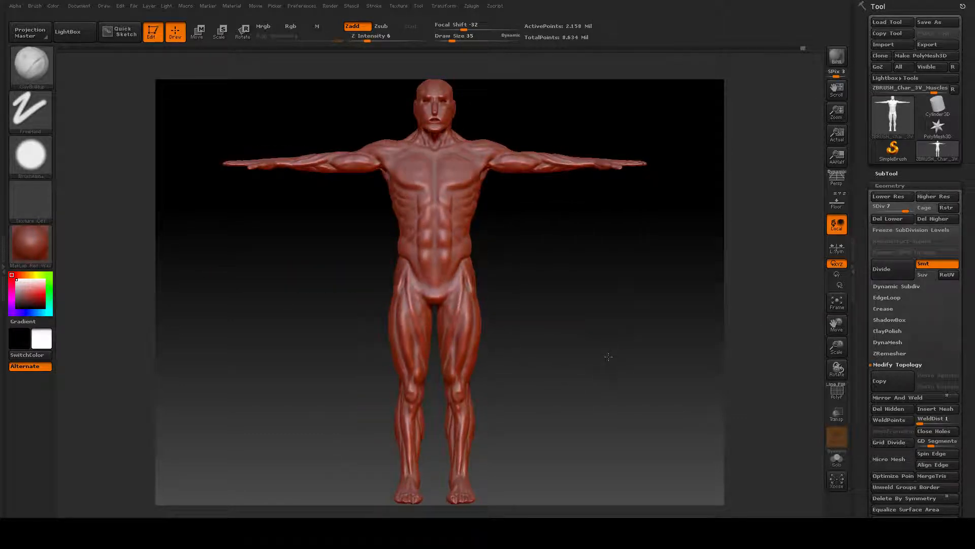